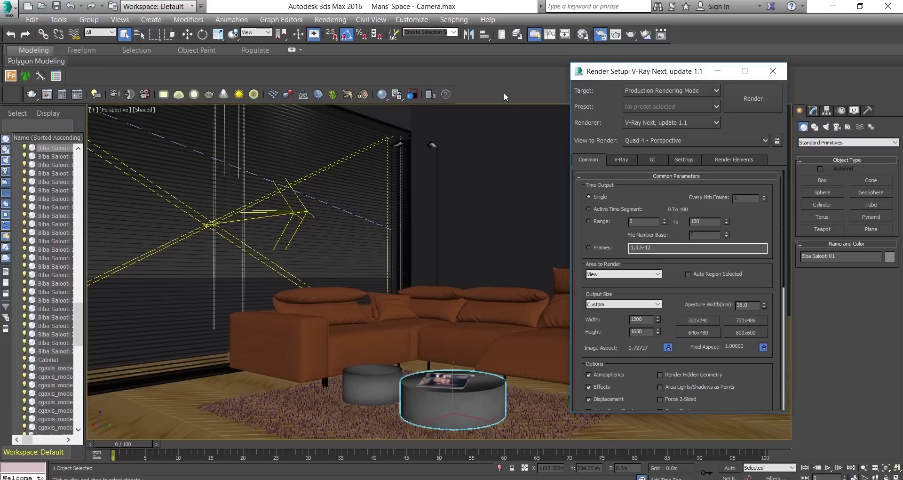
# - Unlock the render output's image aspect ratio, reduce the height to 1559, and show the safe frame in the Perspective viewport
pyautogui.click(667, 349)
pyautogui.moveTo(658, 332); pyautogui.dragTo(661, 353)
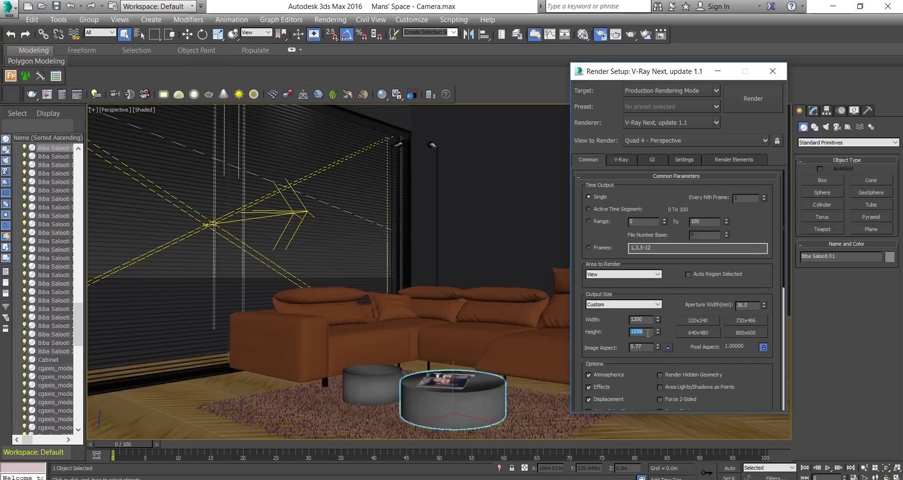
pyautogui.click(611, 330)
pyautogui.click(525, 73)
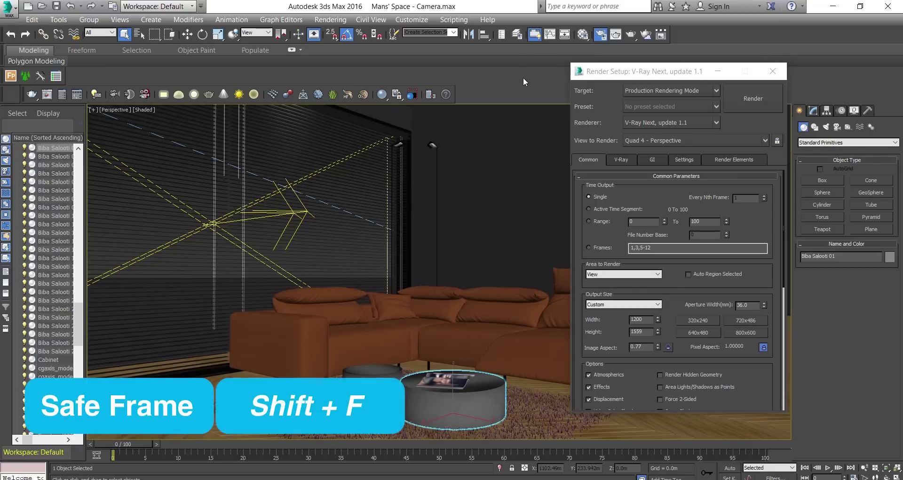
pyautogui.hotkey('shift', 'f')
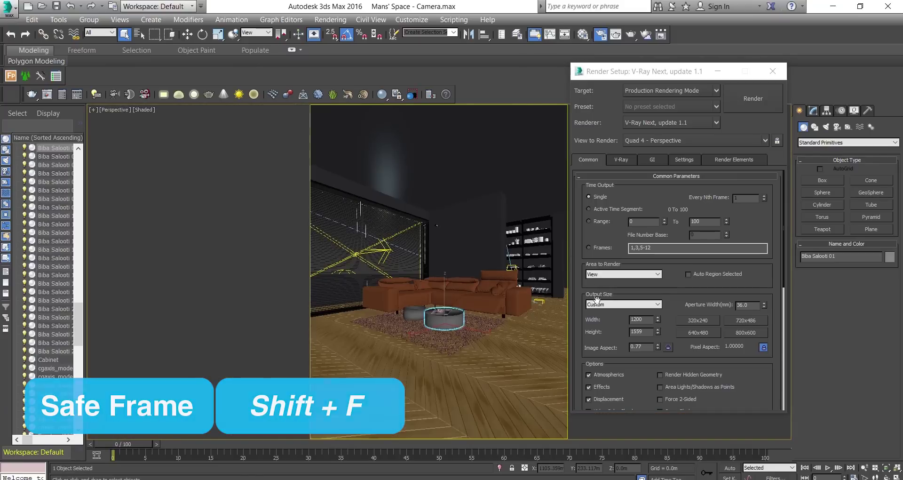
# - Increase the render output height to 1920
pyautogui.moveTo(658, 331); pyautogui.dragTo(633, 229)
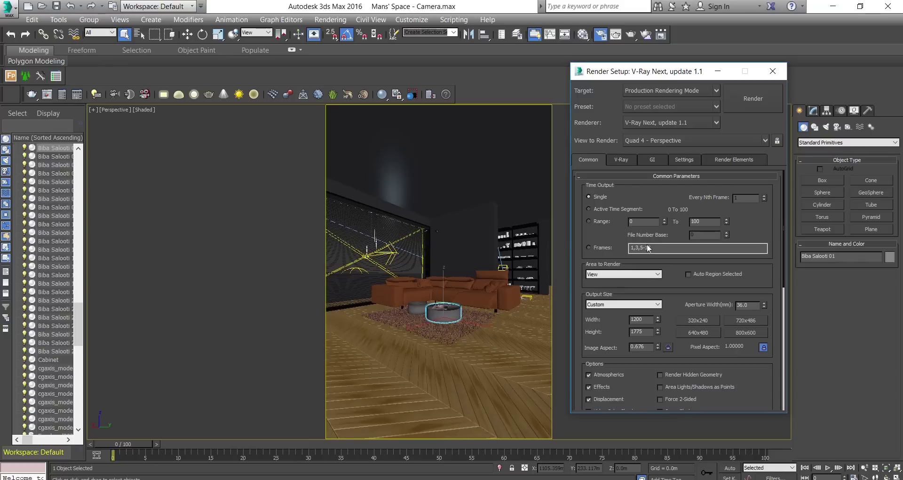
pyautogui.doubleClick(646, 332)
pyautogui.write('1920')
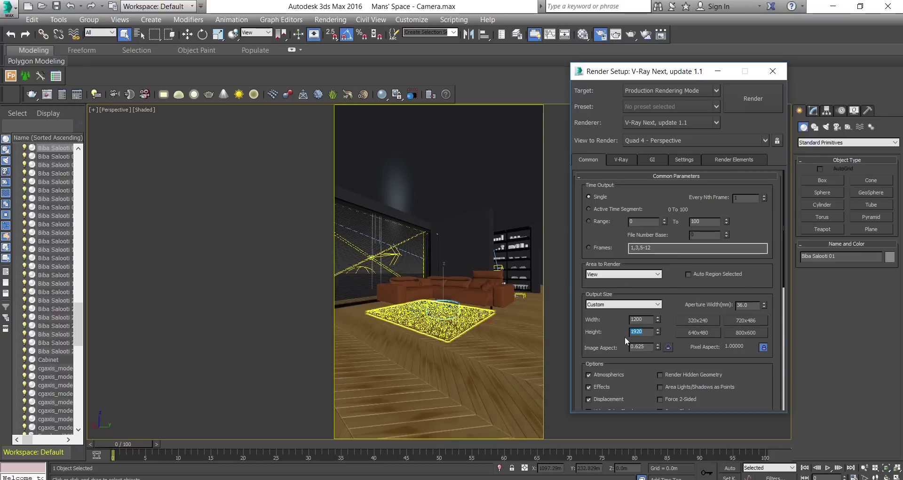
pyautogui.moveTo(606, 327); pyautogui.dragTo(606, 328)
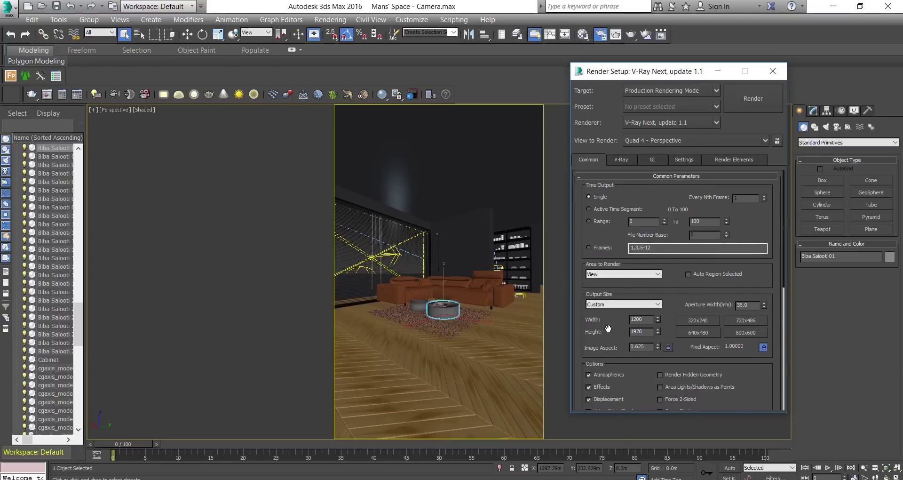
# - Lock the image aspect ratio, set the output height to 2500, and close the render setup
pyautogui.click(668, 346)
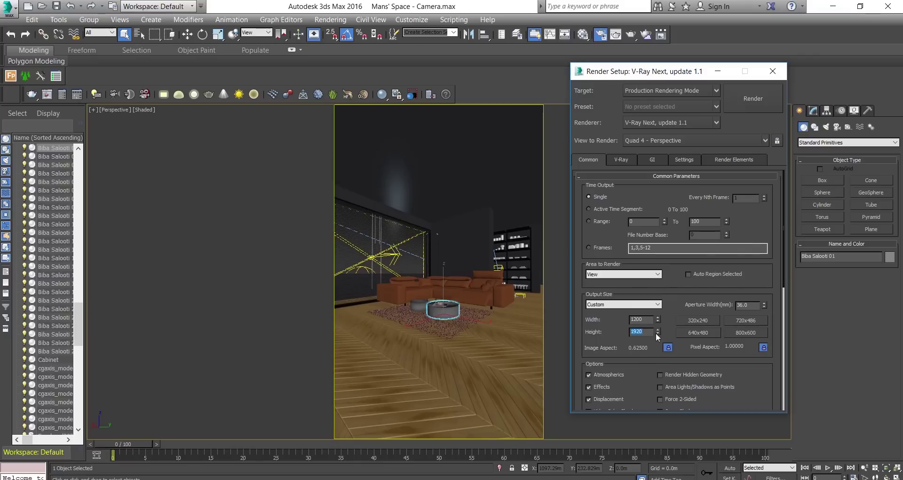
pyautogui.write('2500')
pyautogui.press('Return')
pyautogui.click(615, 333)
pyautogui.moveTo(612, 340); pyautogui.dragTo(612, 340)
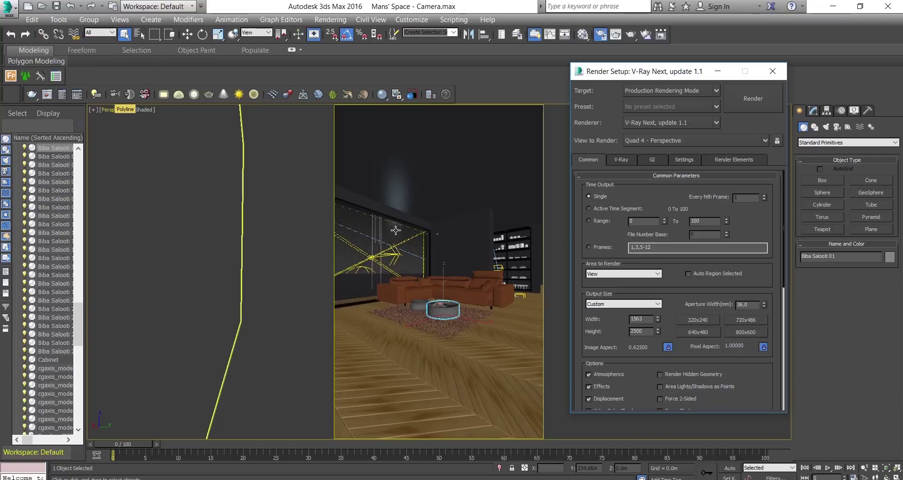
pyautogui.click(766, 72)
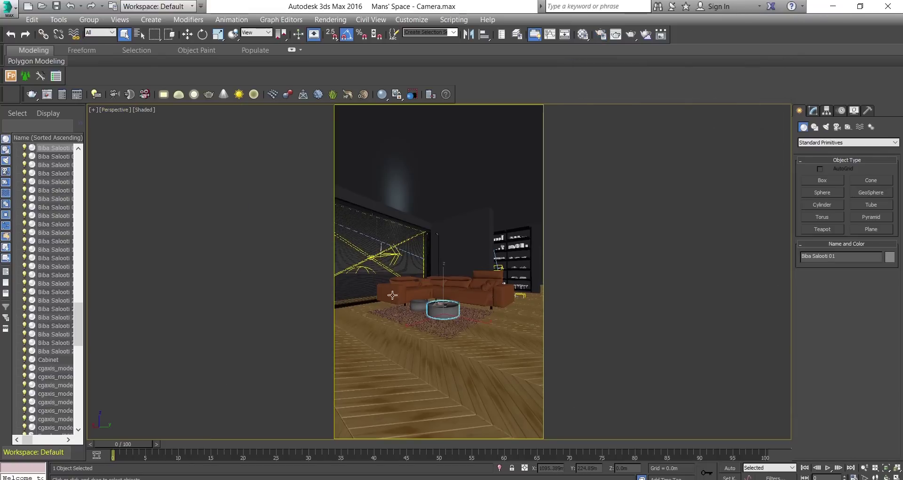
# - Create a physical camera from the perspective view, framed slightly closer to the sofa, and open its parameters
pyautogui.press('Up')
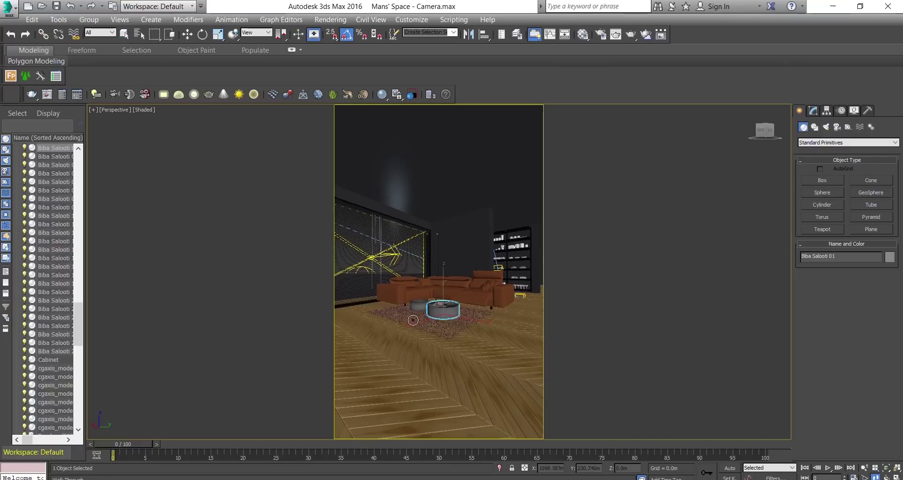
pyautogui.press('Up')
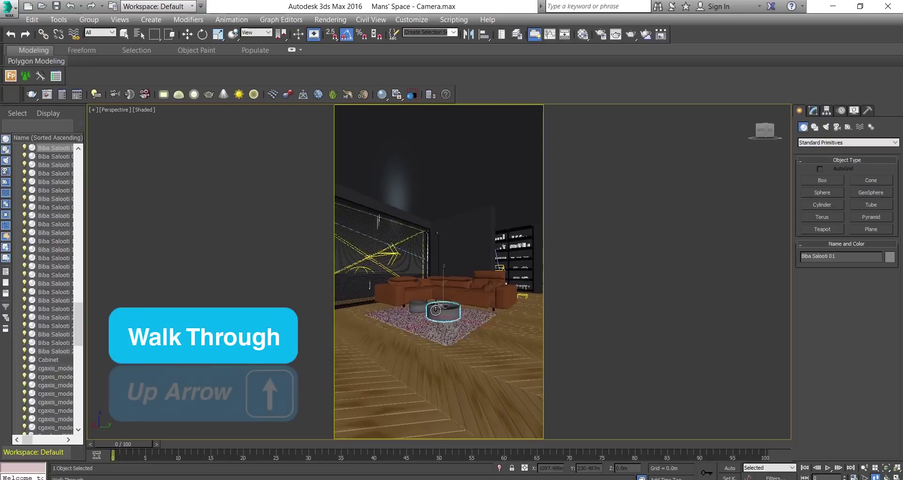
pyautogui.press('Up')
pyautogui.press('Up')
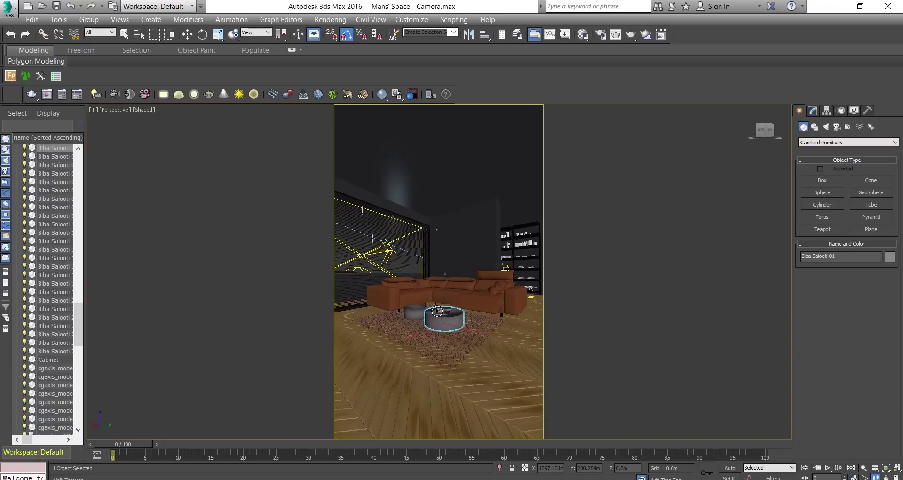
pyautogui.rightClick(426, 225)
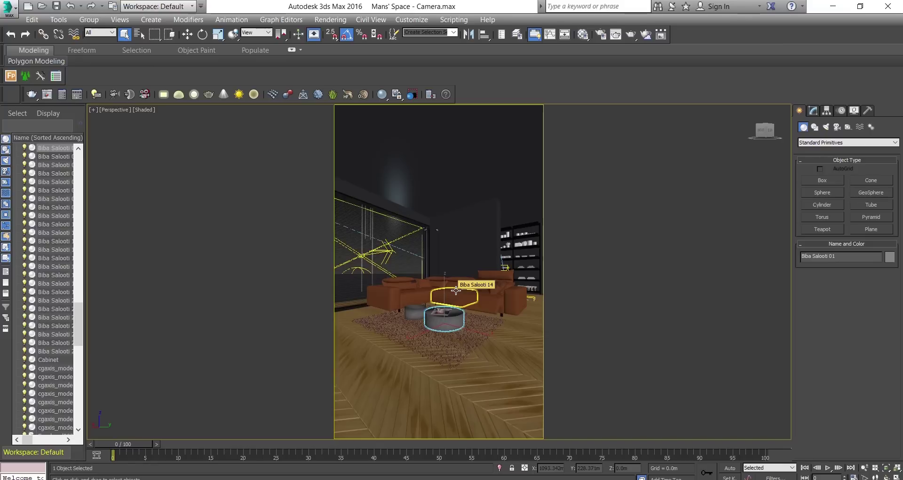
pyautogui.press('c')
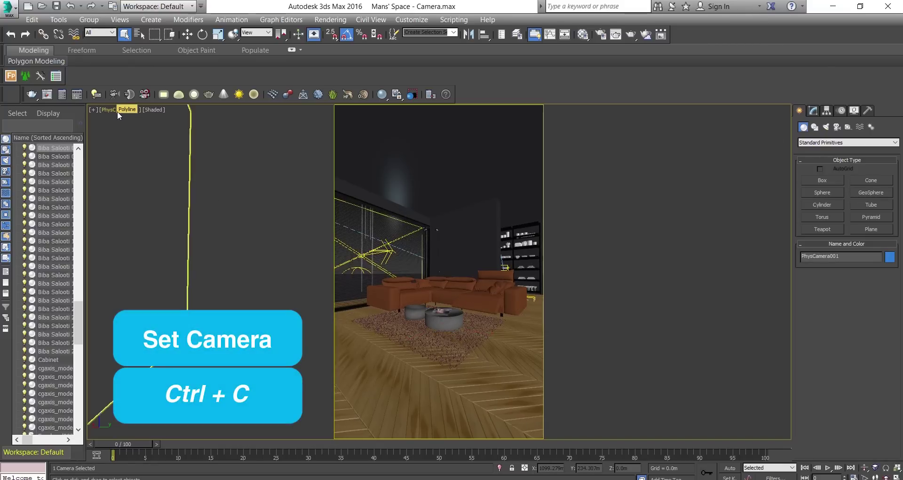
pyautogui.click(813, 110)
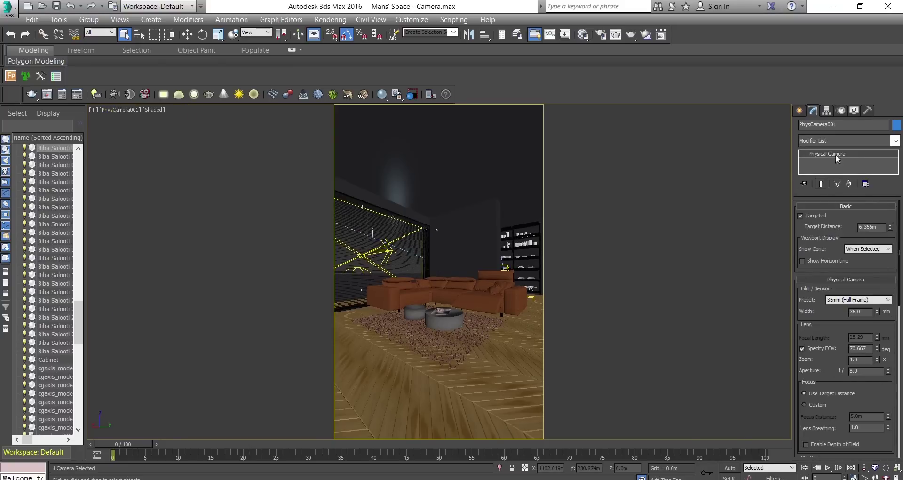
# - Select the wall behind the sofa and switch the viewport to Perspective and back to the camera view
pyautogui.click(484, 227)
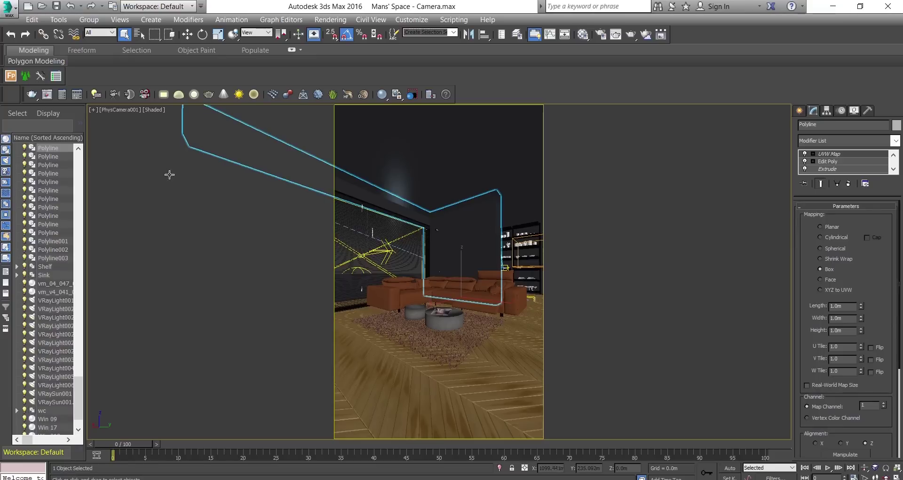
pyautogui.click(109, 111)
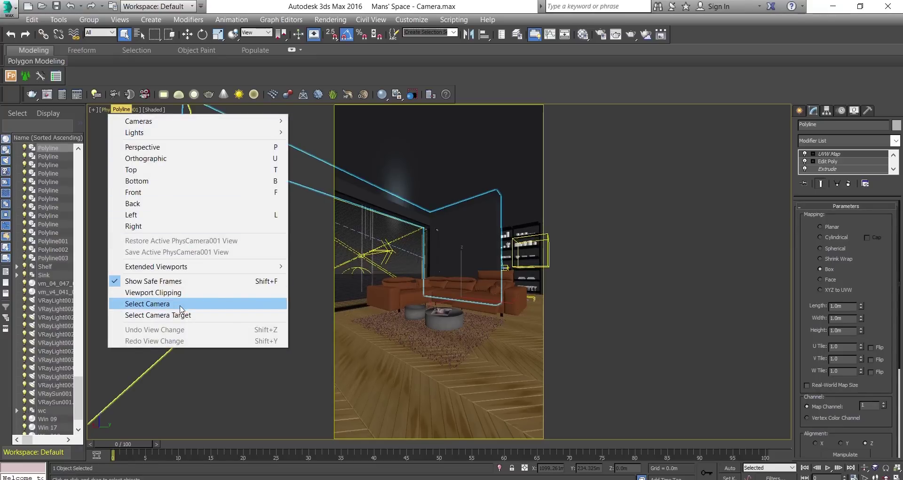
pyautogui.click(442, 221)
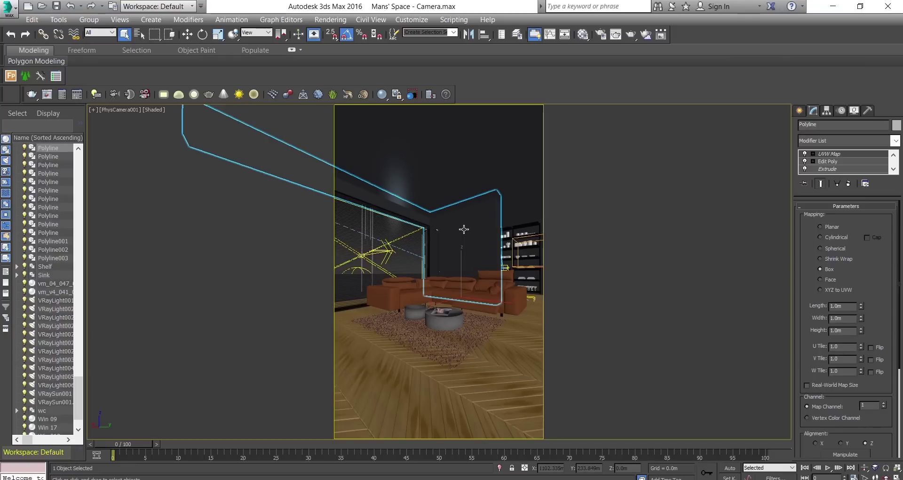
pyautogui.press('p')
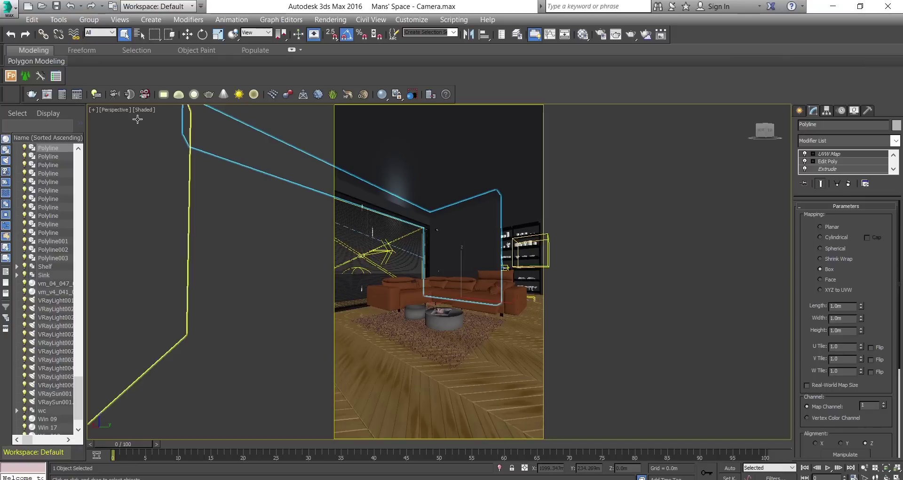
pyautogui.press('c')
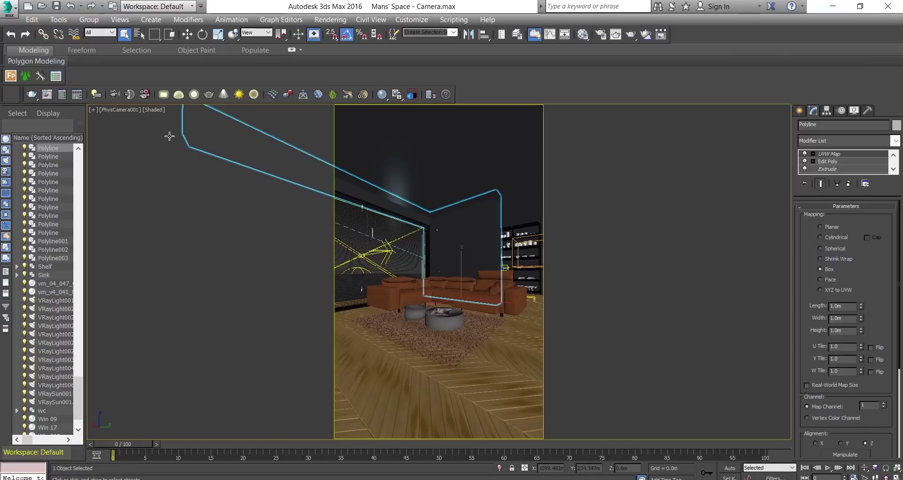
# - Select the camera of the current view and set its target distance to 4 m
pyautogui.click(121, 110)
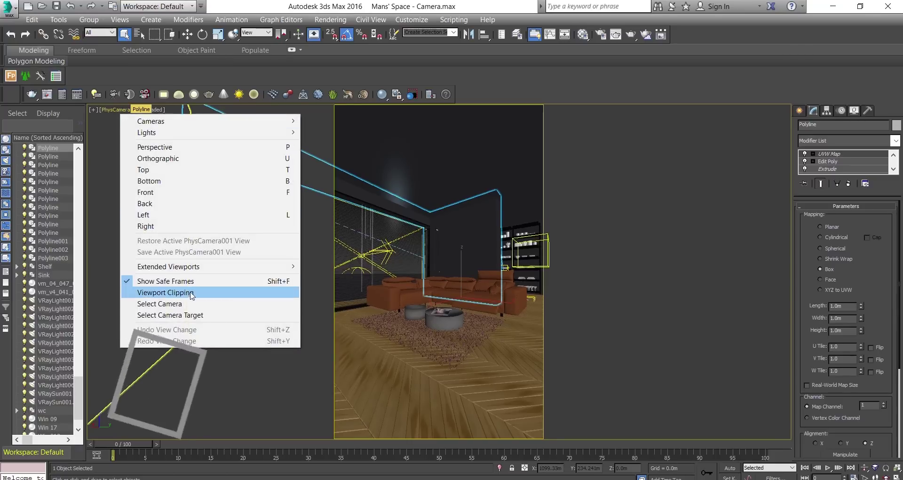
pyautogui.click(190, 303)
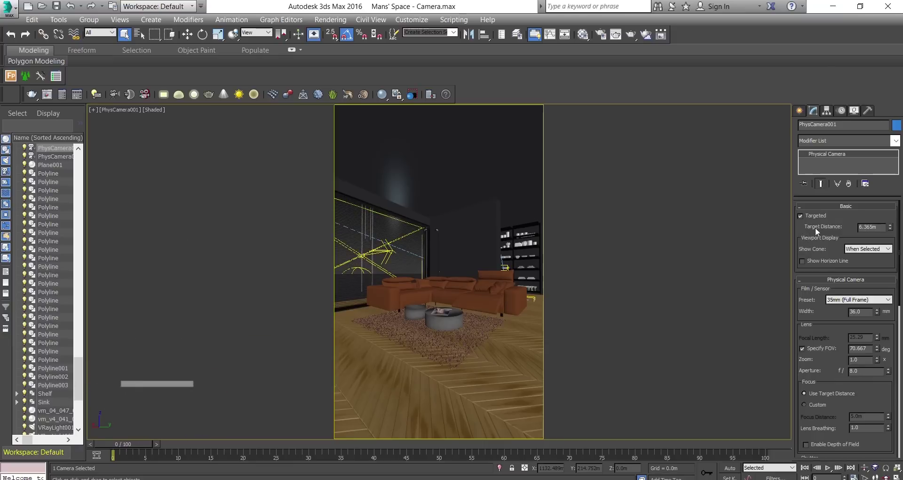
pyautogui.doubleClick(881, 227)
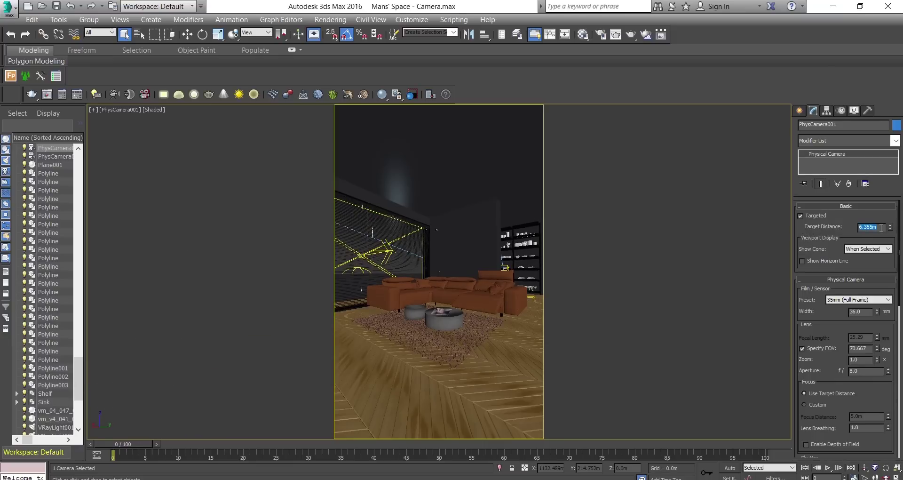
pyautogui.write('4')
pyautogui.press('Return')
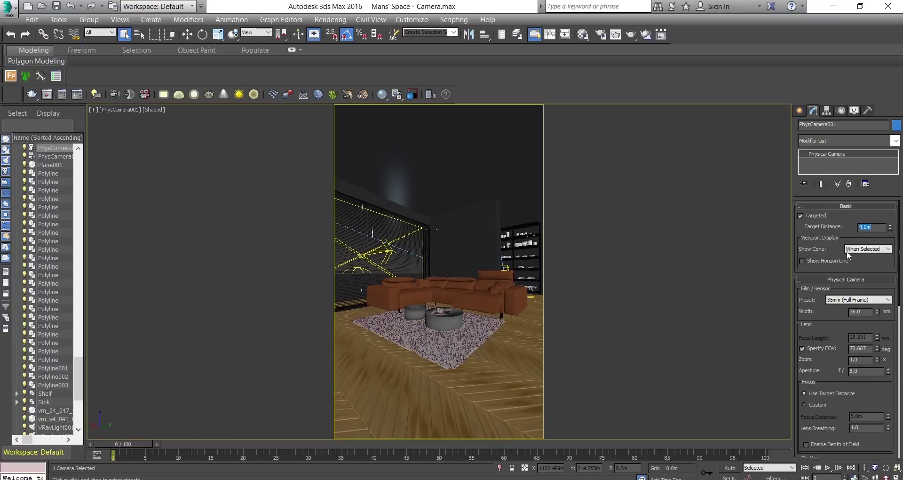
# - Choose 35mm (Full Frame) as the camera's film/sensor preset
pyautogui.click(821, 234)
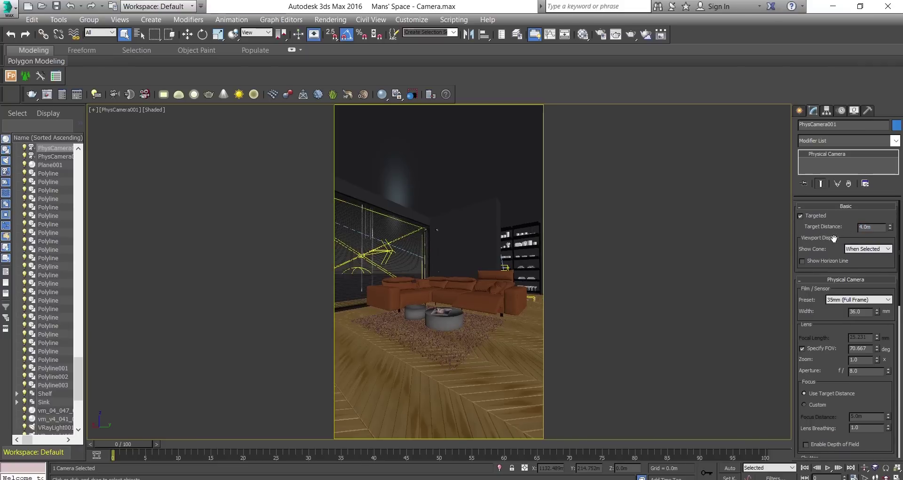
pyautogui.moveTo(832, 242); pyautogui.dragTo(830, 207)
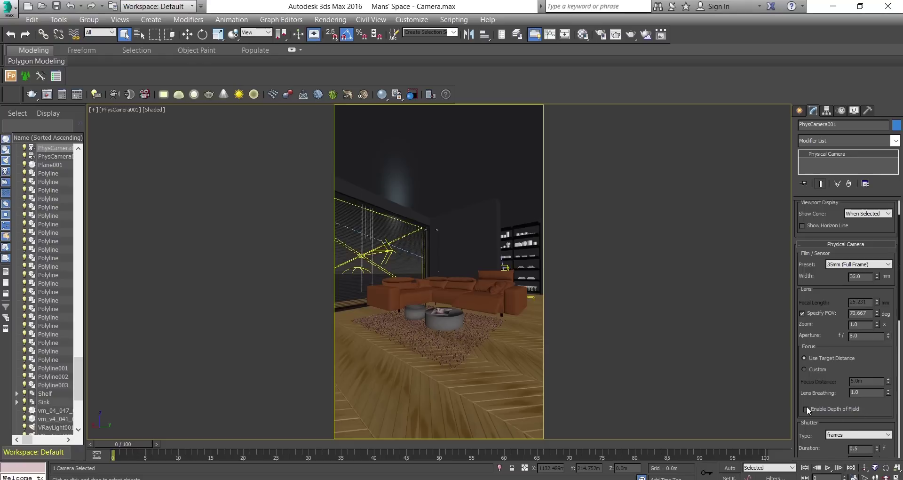
pyautogui.moveTo(812, 272); pyautogui.dragTo(817, 313)
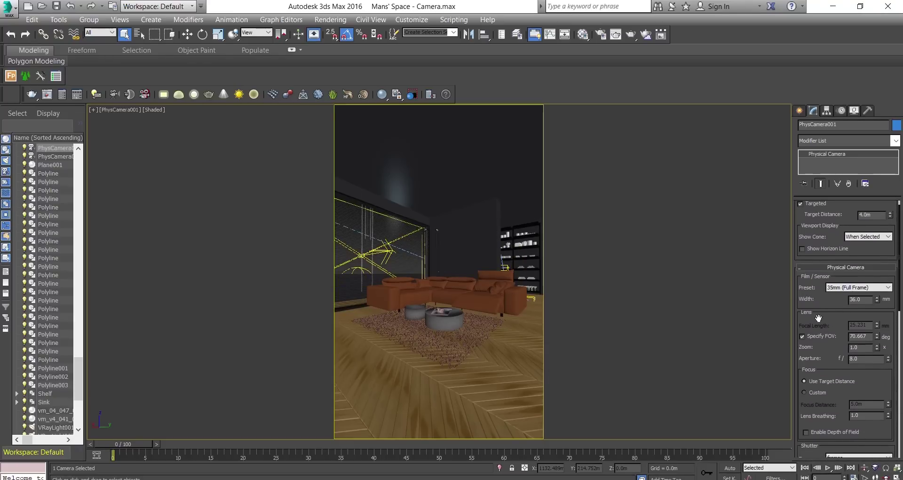
pyautogui.click(883, 288)
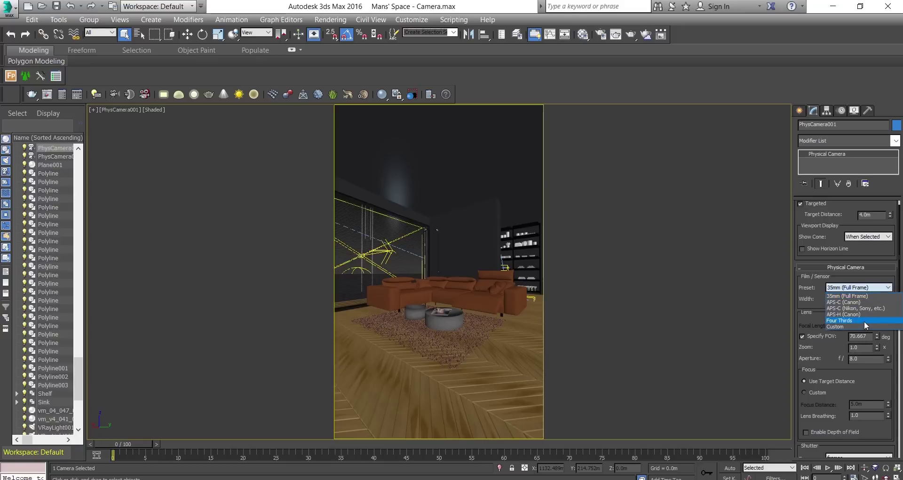
pyautogui.click(864, 297)
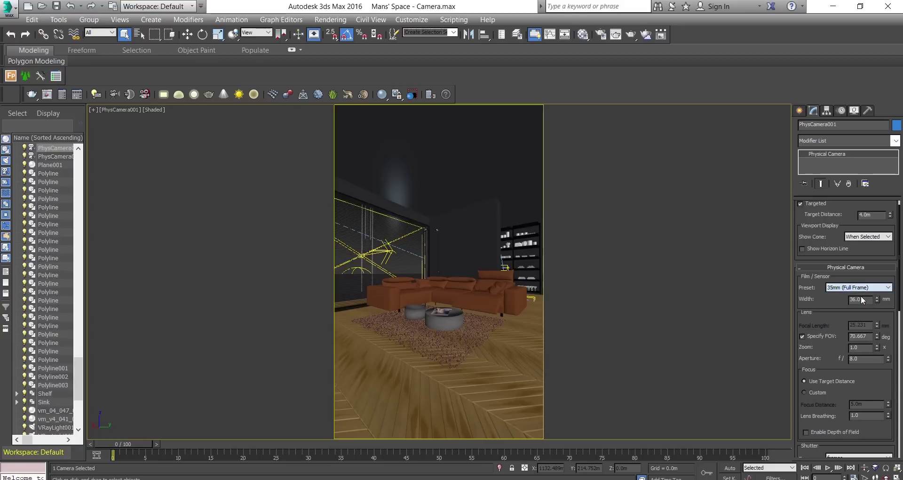
# - Try camera field of view values of 40, 45 and 50 degrees, and settle on 55 degrees
pyautogui.scroll(-2, 810, 306)
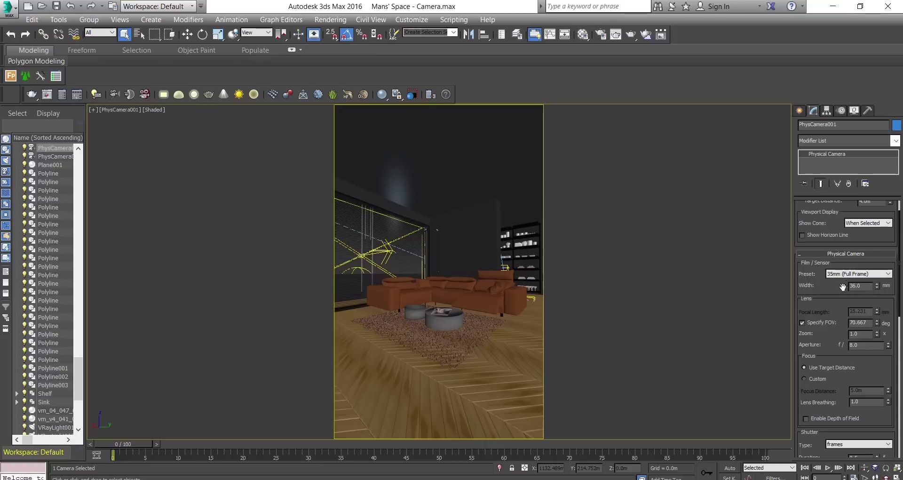
pyautogui.moveTo(816, 302); pyautogui.dragTo(813, 262)
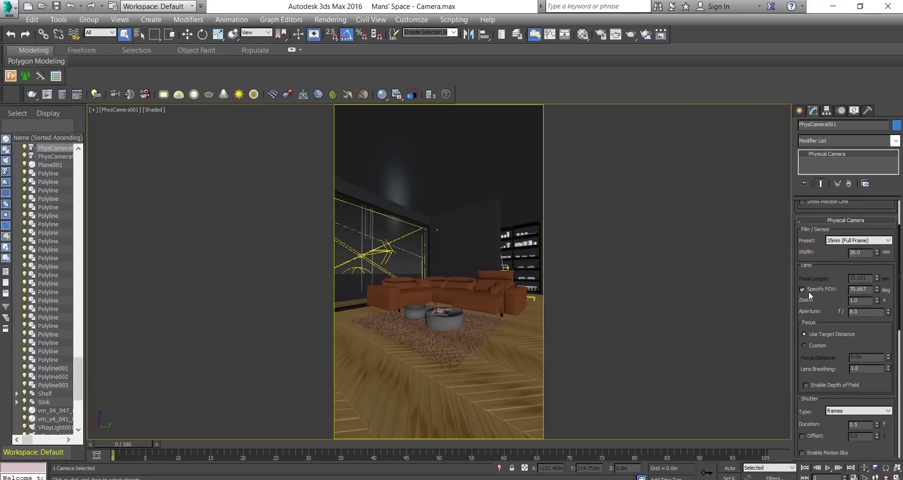
pyautogui.doubleClick(867, 288)
pyautogui.write('40')
pyautogui.press('Return')
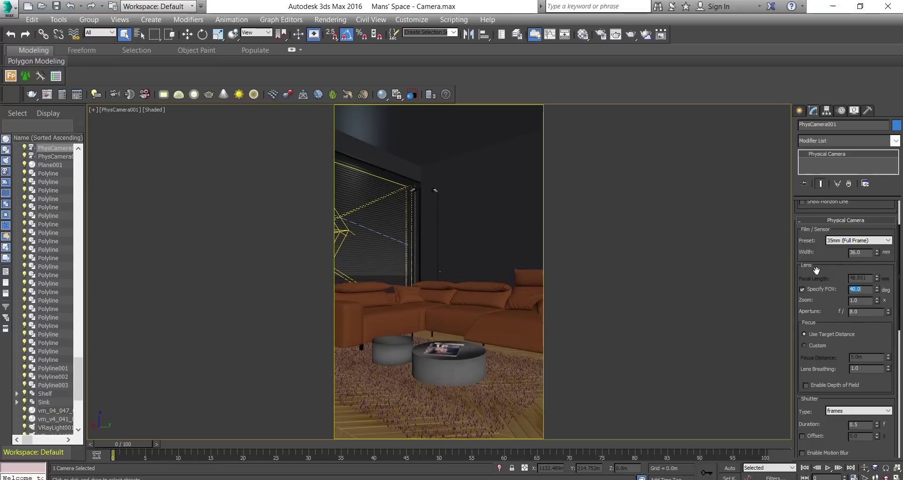
pyautogui.press('Return')
pyautogui.write('50')
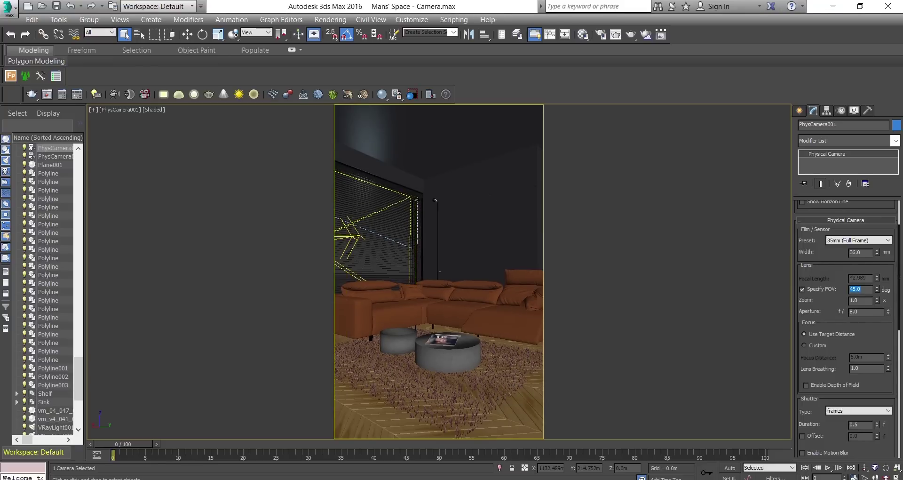
pyautogui.press('Return')
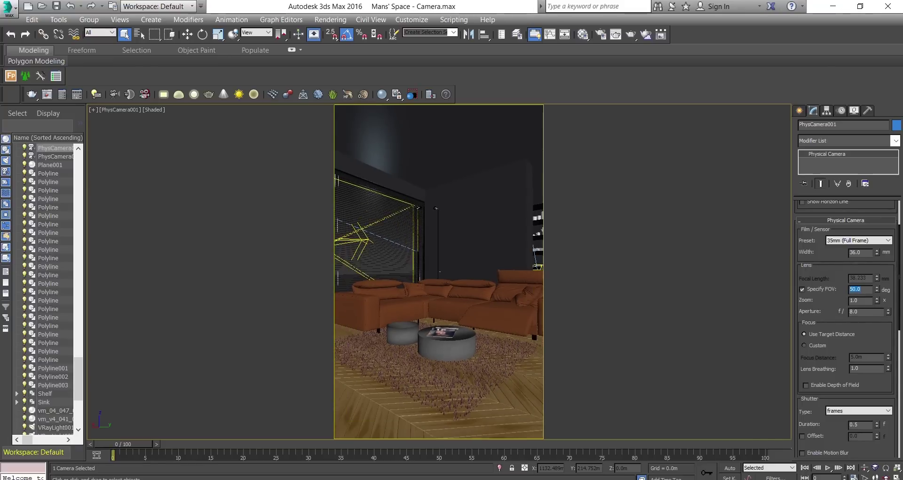
pyautogui.write('55')
pyautogui.press('Return')
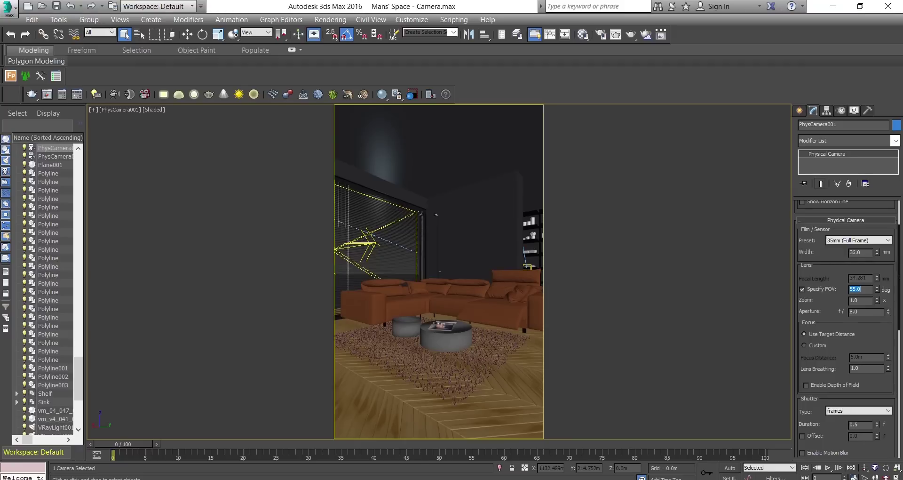
# - Set the camera's field of view to 50 degrees and shift its view to fit the sofa in frame
pyautogui.write('0')
pyautogui.press('Return')
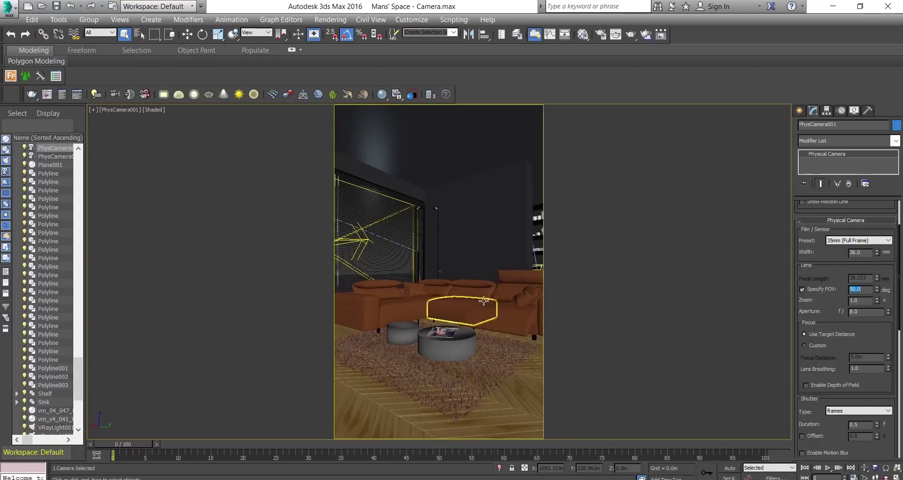
pyautogui.moveTo(485, 303); pyautogui.dragTo(471, 298, button='middle')
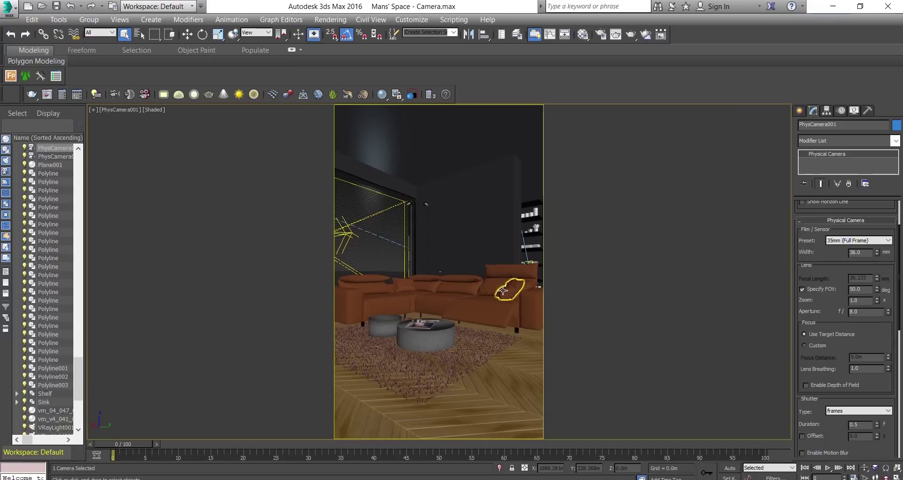
# - Walk the camera in small increments backward and to the right to reframe the sofa, coffee tables, rug and shelf
pyautogui.press('Up')
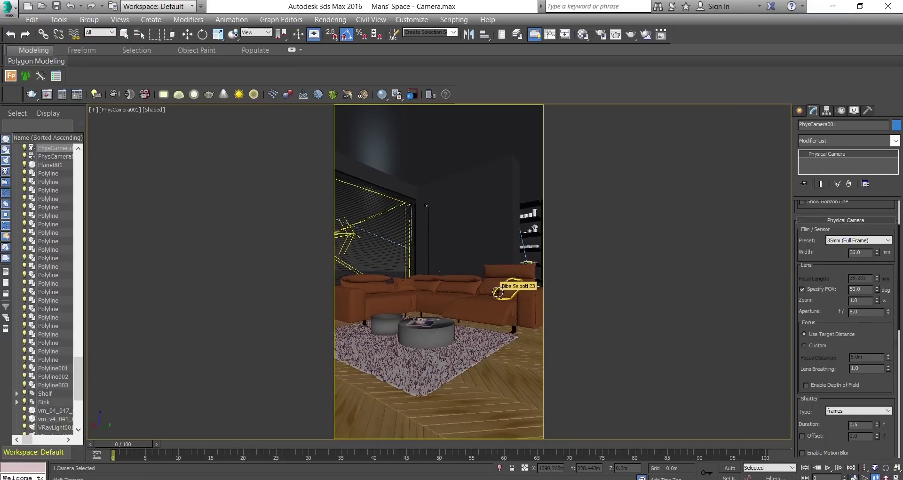
pyautogui.press('Down')
pyautogui.press('Down')
pyautogui.press('Down')
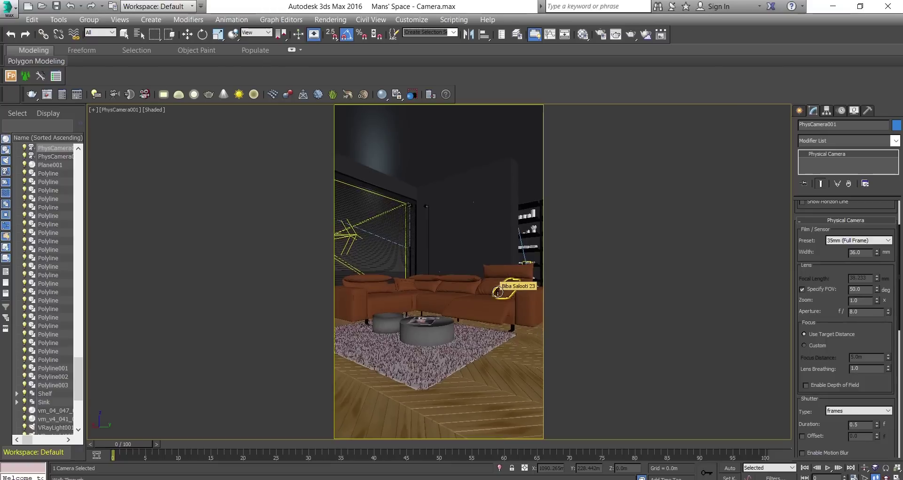
pyautogui.press('Right')
pyautogui.press('Right')
pyautogui.press('Right')
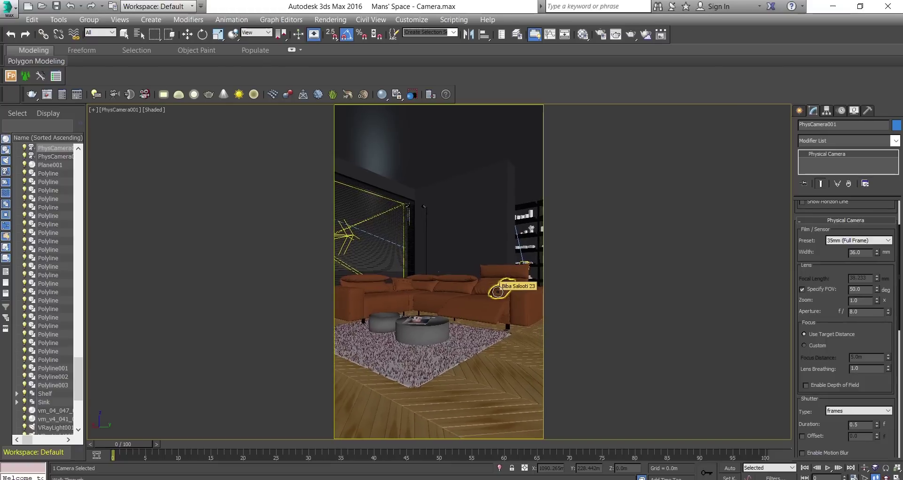
pyautogui.press('Down')
pyautogui.press('Down')
pyautogui.press('Down')
pyautogui.press('Down')
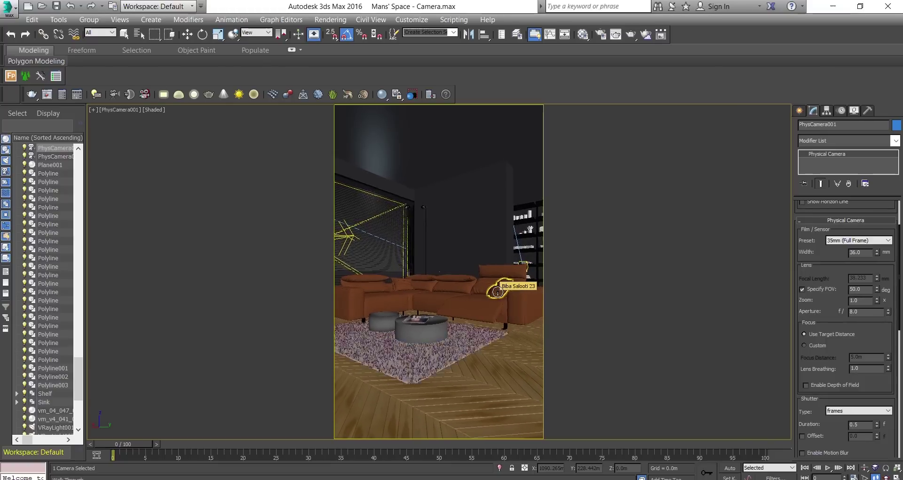
pyautogui.press('Down')
pyautogui.press('Down')
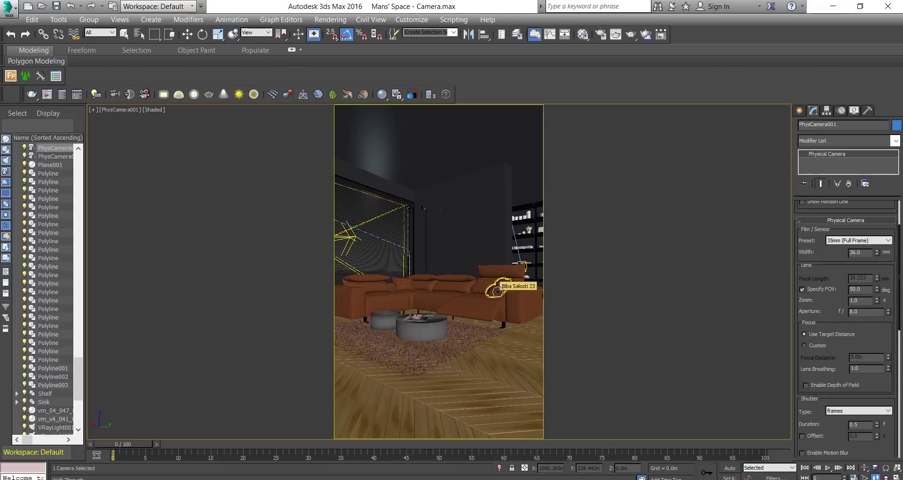
pyautogui.press('Right')
pyautogui.press('Right')
pyautogui.press('Right')
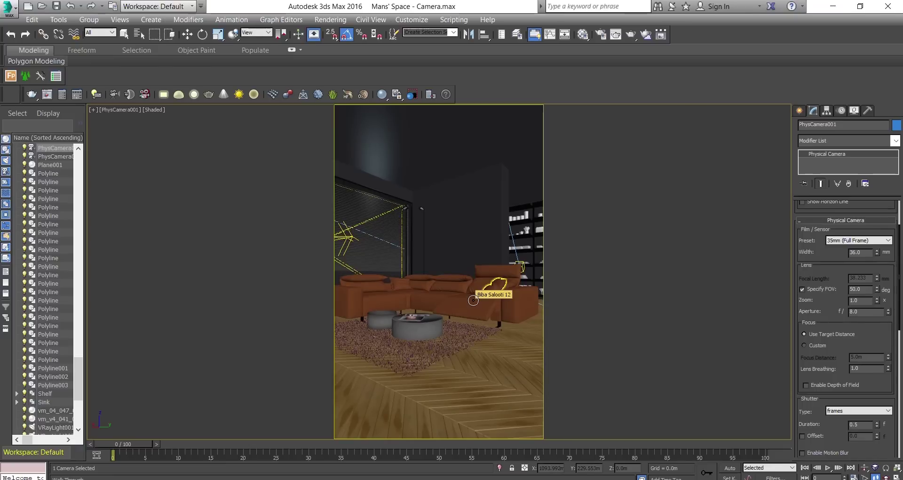
# - Set the camera's shutter type to 1 / seconds with a duration of 1/4000 s
pyautogui.moveTo(811, 270); pyautogui.dragTo(811, 265)
pyautogui.click(855, 294)
pyautogui.click(827, 295)
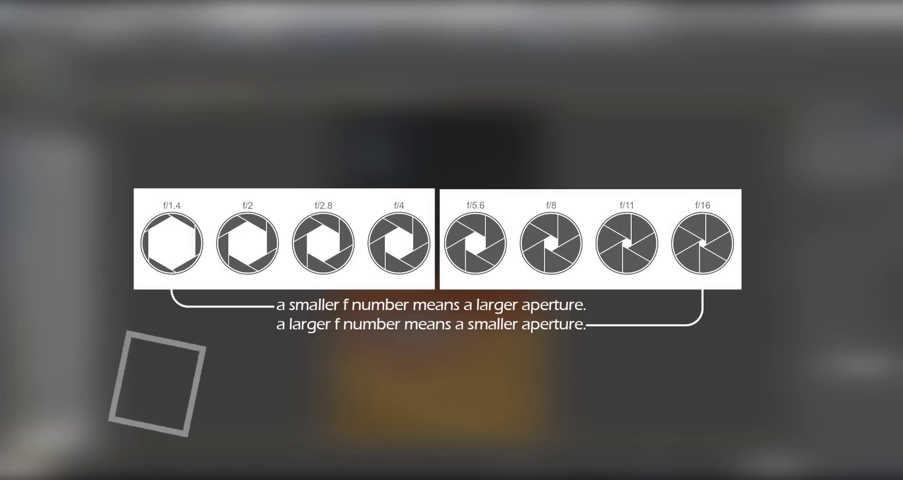
pyautogui.click(863, 311)
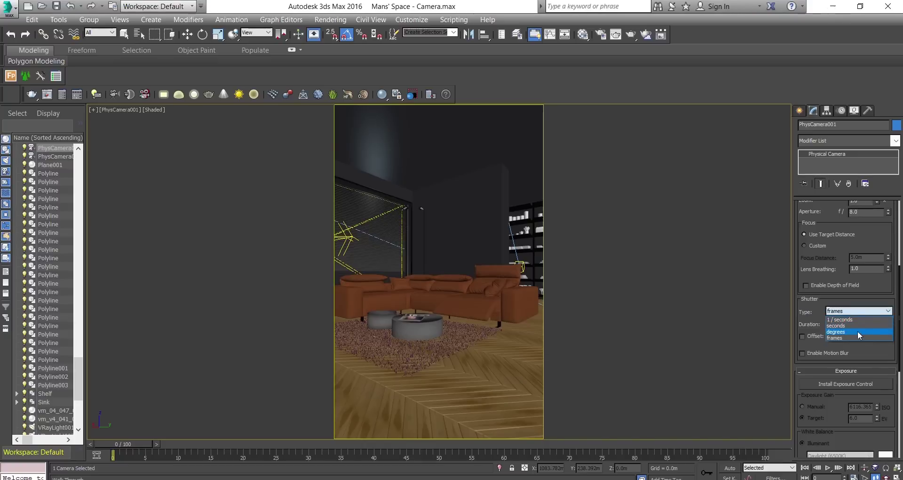
pyautogui.click(855, 320)
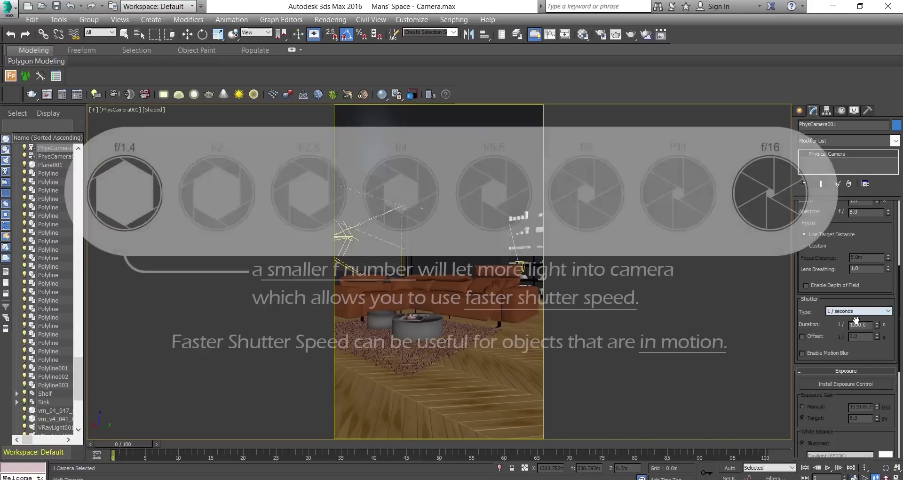
pyautogui.moveTo(806, 318); pyautogui.dragTo(806, 312)
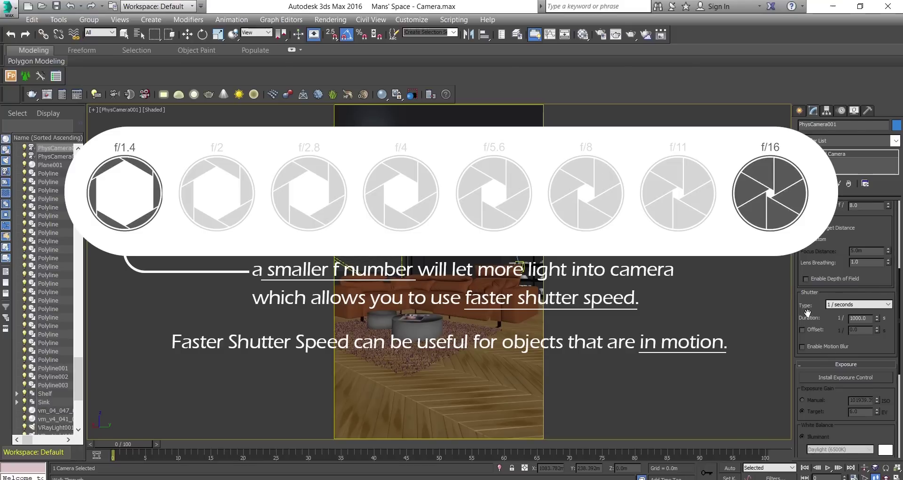
pyautogui.doubleClick(863, 317)
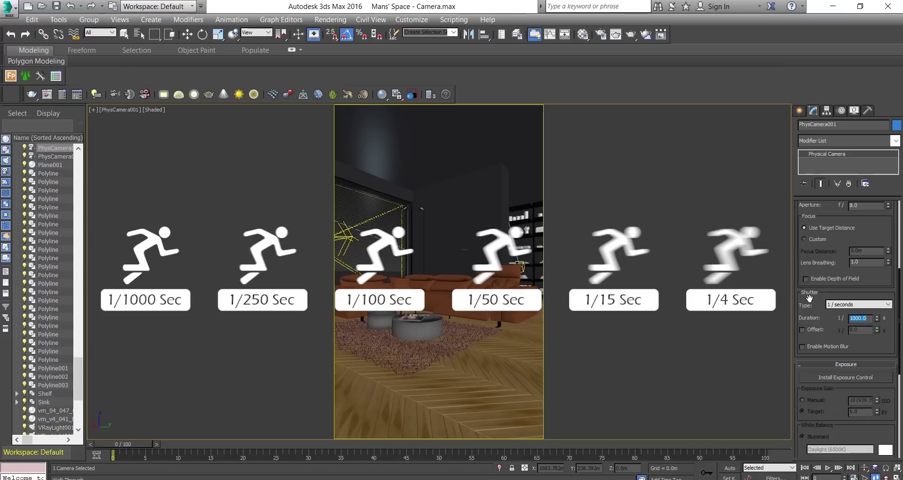
pyautogui.write('4')
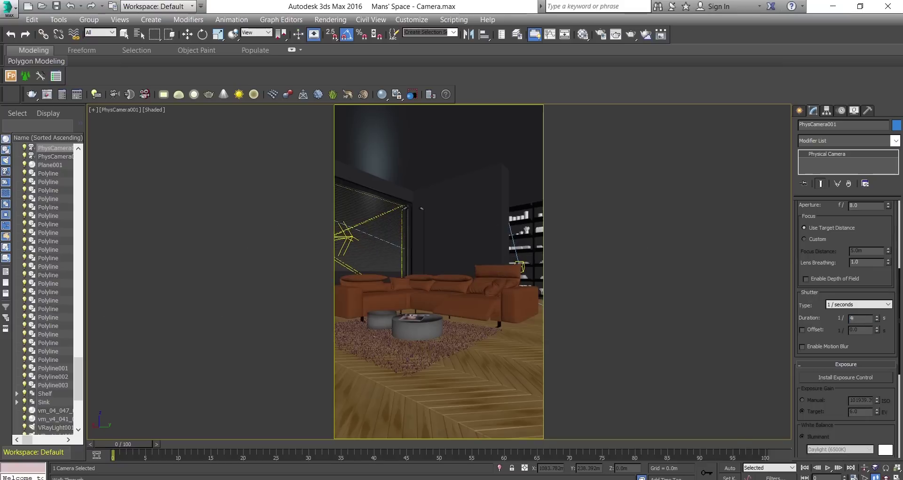
pyautogui.press('Return')
# - Expand the physical camera's Perspective Control settings
pyautogui.moveTo(814, 309); pyautogui.dragTo(813, 271)
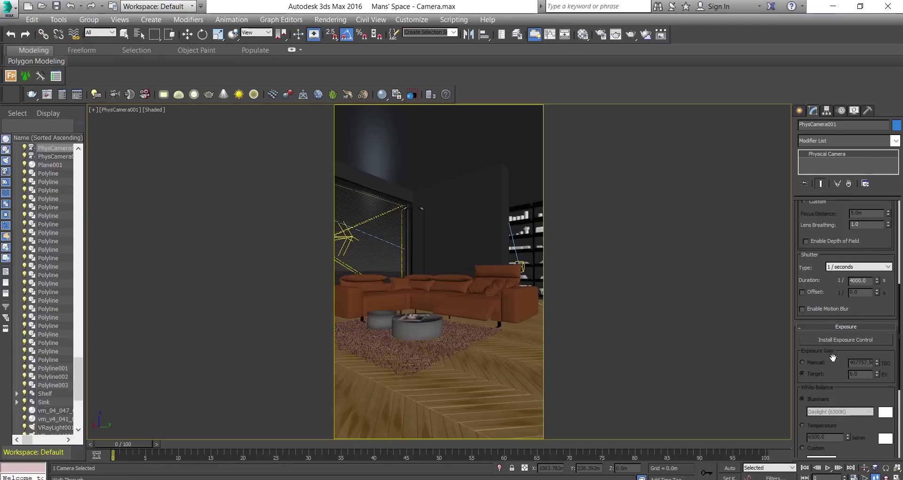
pyautogui.scroll(-3, 831, 314)
pyautogui.moveTo(830, 314); pyautogui.dragTo(833, 289)
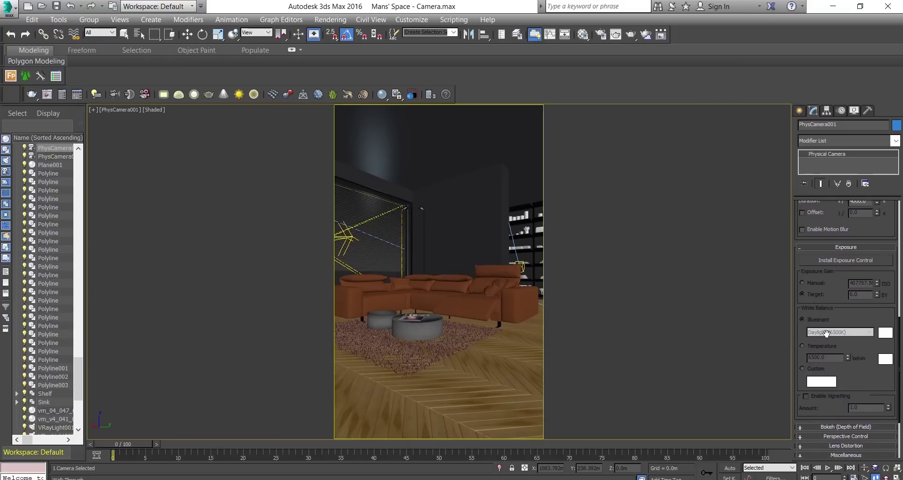
pyautogui.scroll(-5, 861, 374)
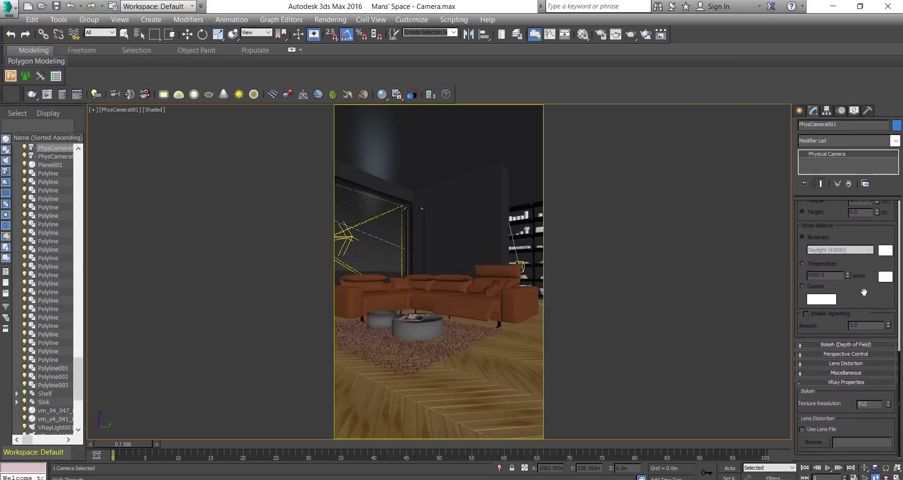
pyautogui.click(844, 352)
pyautogui.moveTo(844, 351); pyautogui.dragTo(836, 265)
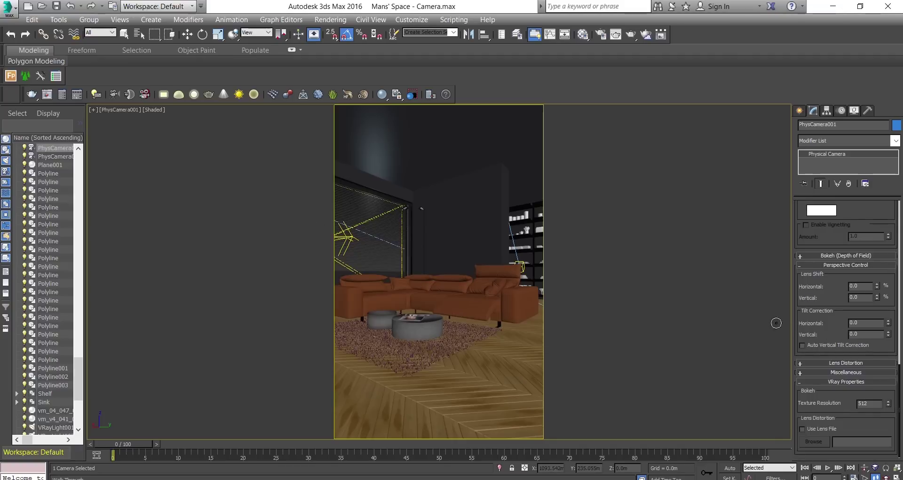
# - Select the camera target and move it vertically up and down, leaving it at a height of about 1.52 m
pyautogui.click(119, 110)
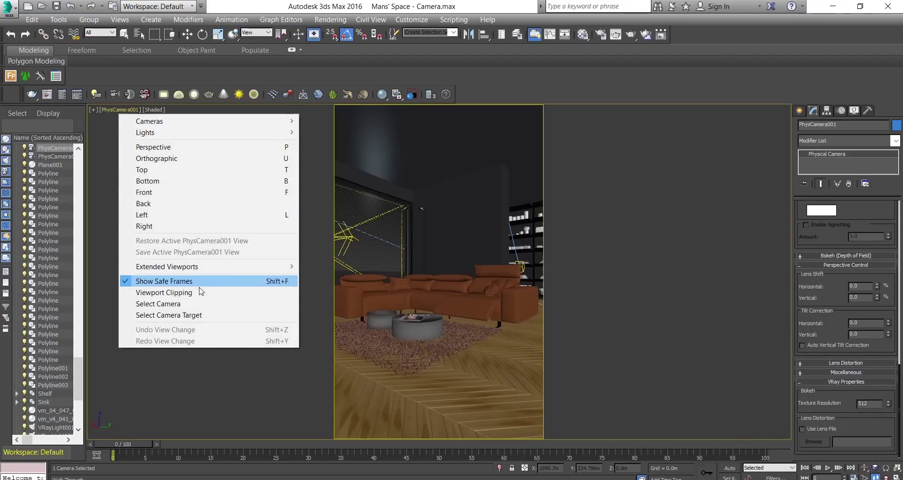
pyautogui.click(207, 315)
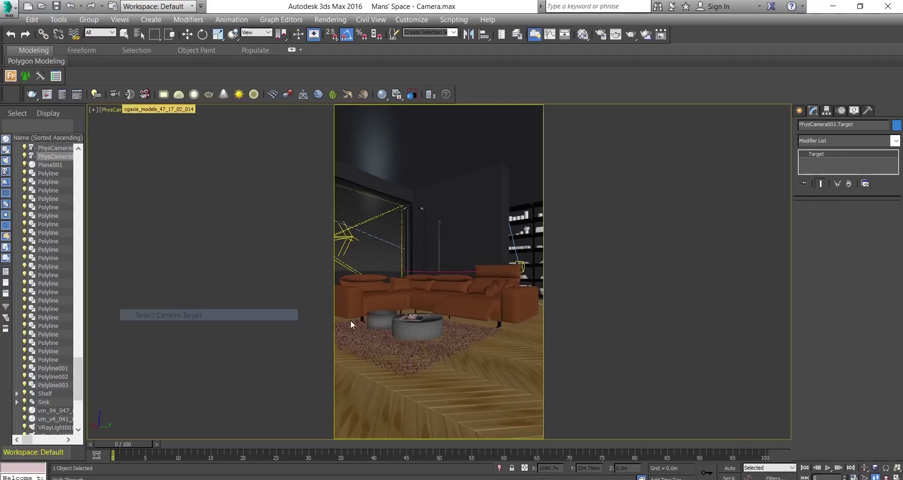
pyautogui.click(187, 36)
pyautogui.moveTo(438, 238); pyautogui.dragTo(434, 195)
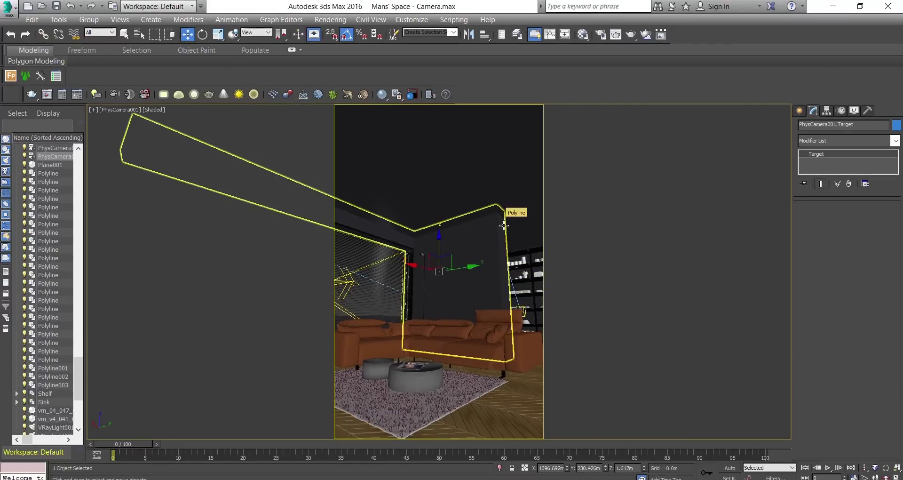
pyautogui.moveTo(439, 241); pyautogui.dragTo(437, 363)
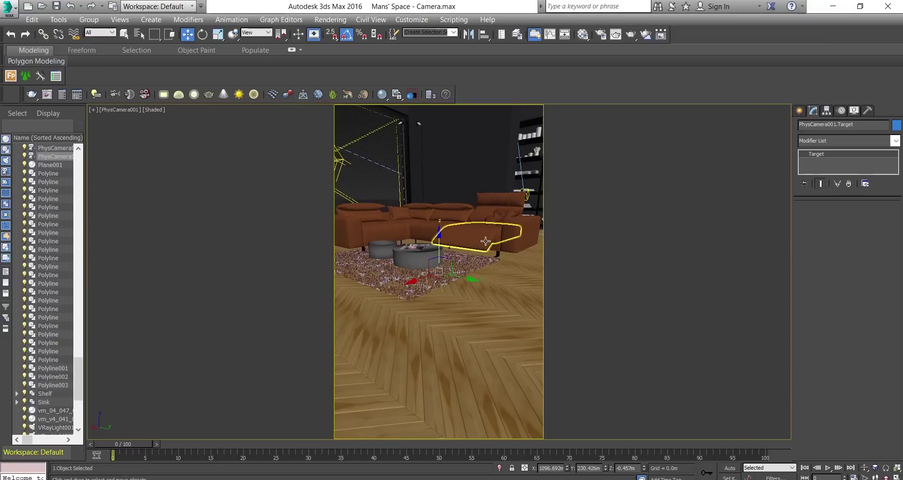
pyautogui.moveTo(439, 233); pyautogui.dragTo(421, 121)
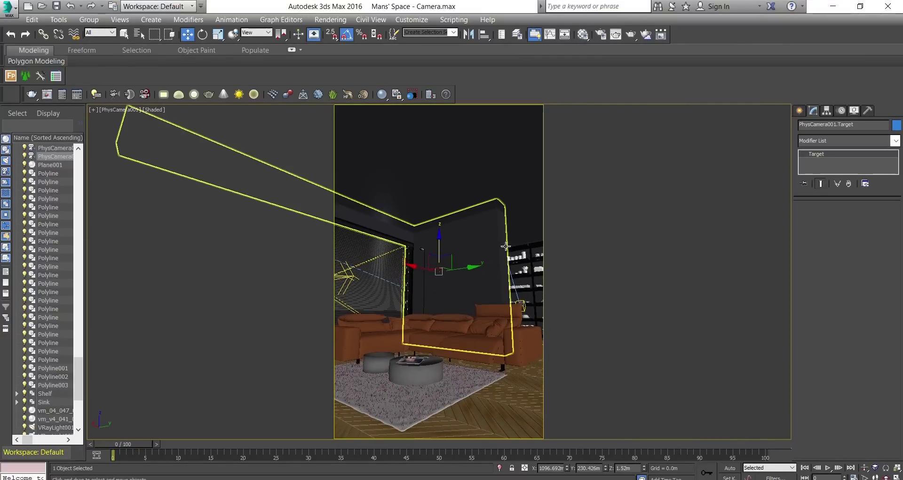
# - Select the camera of the current view and enable Auto Vertical Tilt Correction
pyautogui.click(235, 169)
pyautogui.click(111, 110)
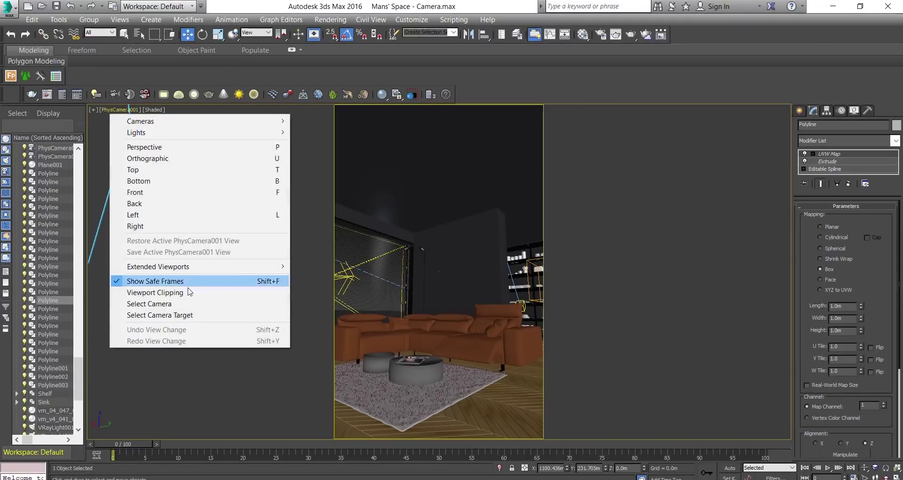
pyautogui.click(244, 303)
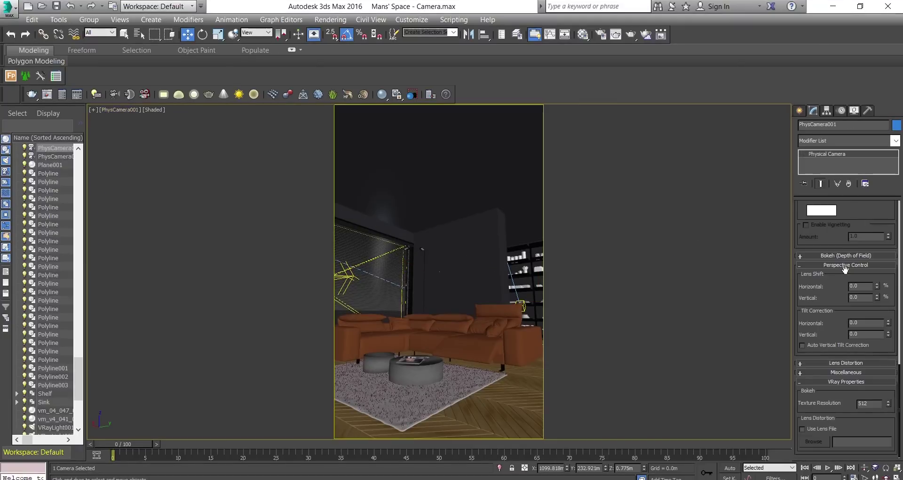
pyautogui.scroll(1, 816, 319)
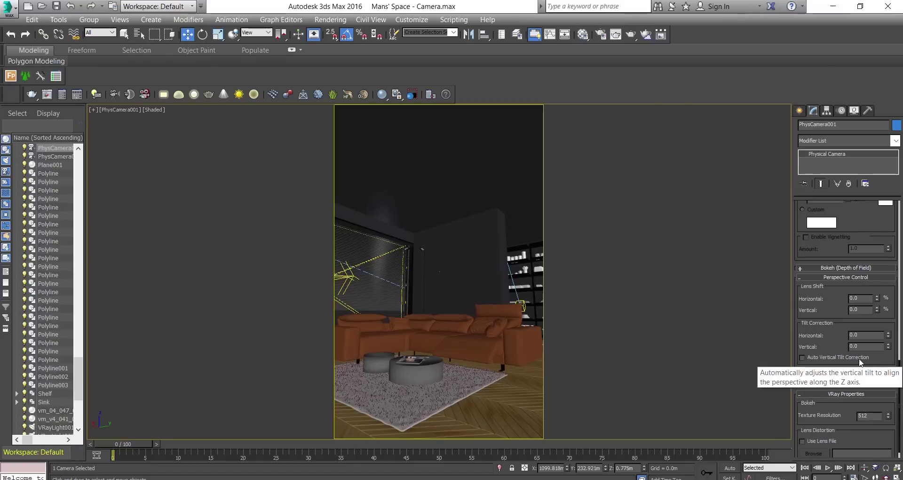
pyautogui.click(802, 357)
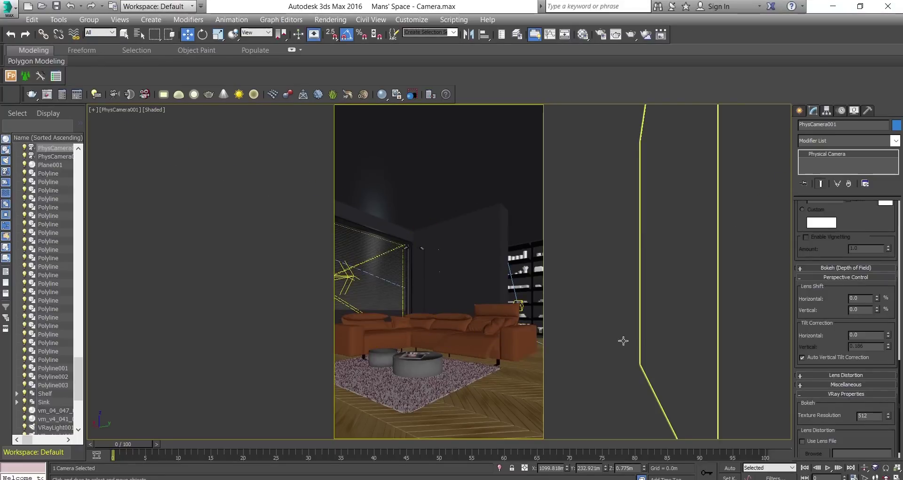
# - Select the camera target, lower it to about 1.05 m, and check the vertical lines with edged faces switched on and off
pyautogui.click(115, 109)
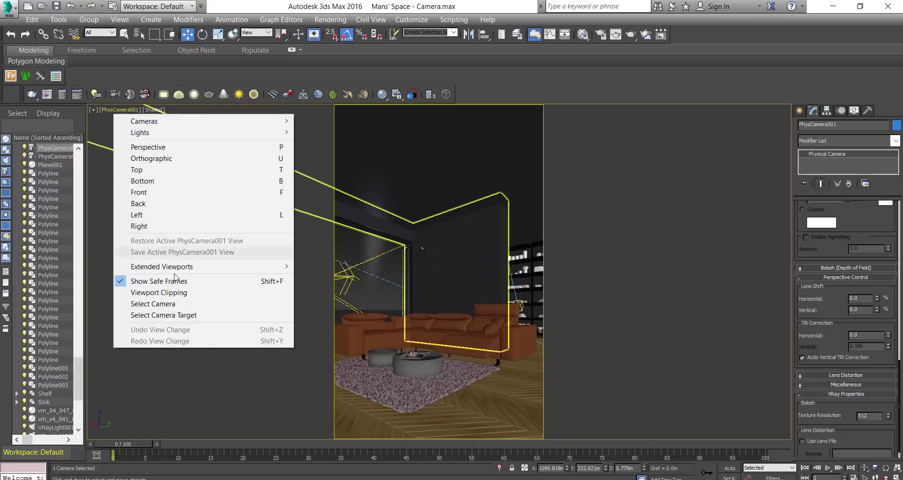
pyautogui.click(185, 316)
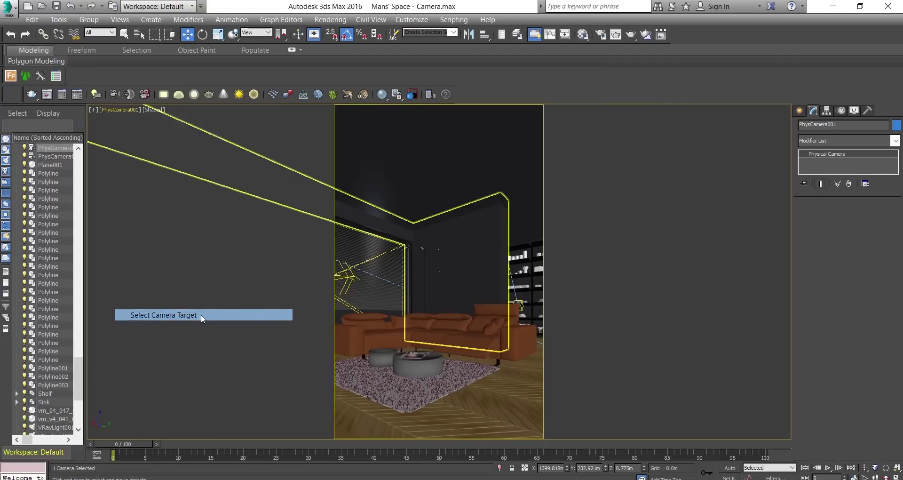
pyautogui.moveTo(439, 233); pyautogui.dragTo(418, 261)
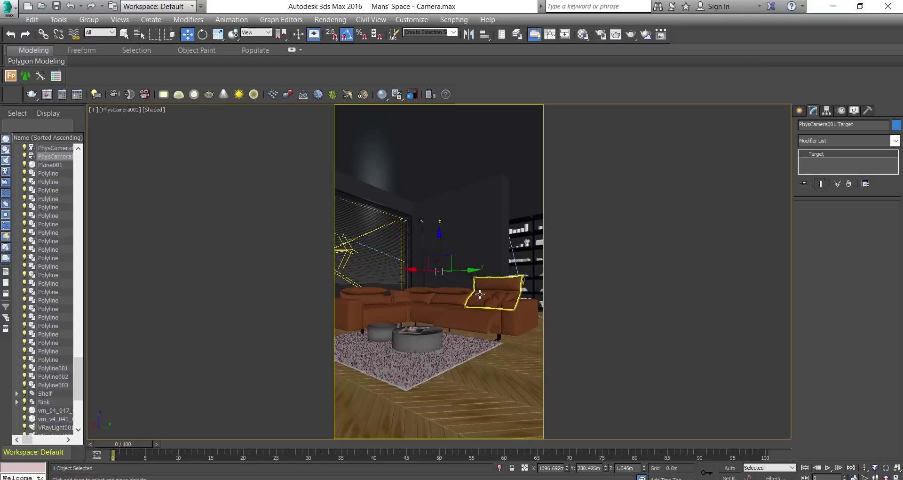
pyautogui.press('F4')
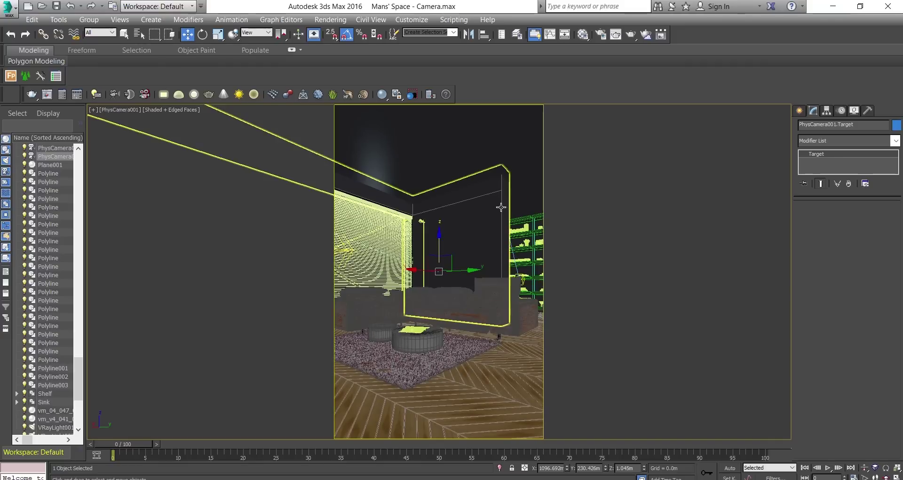
pyautogui.press('F4')
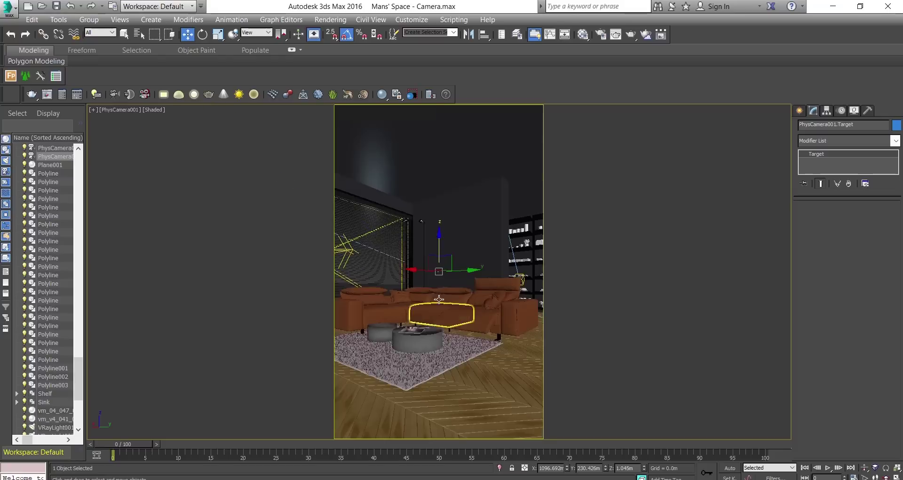
# - Reselect the camera of the current view to review its tilt correction settings
pyautogui.click(118, 109)
pyautogui.click(186, 303)
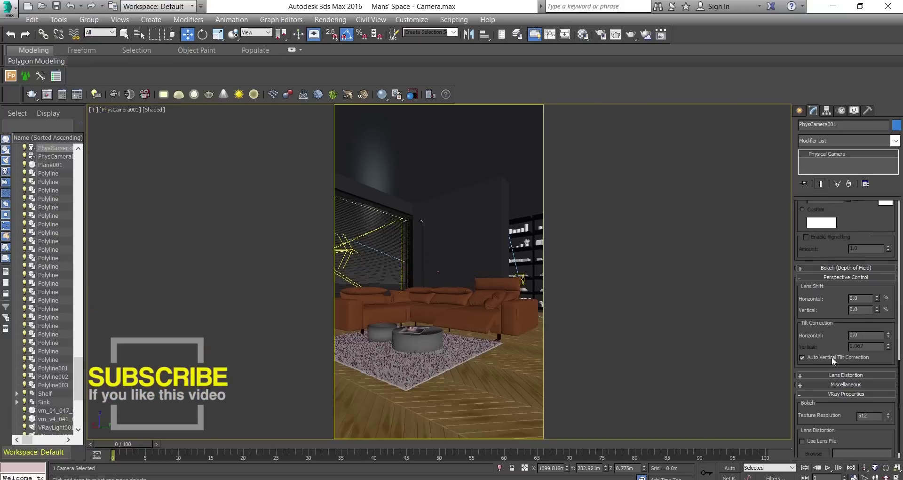
pyautogui.moveTo(815, 336); pyautogui.dragTo(815, 321)
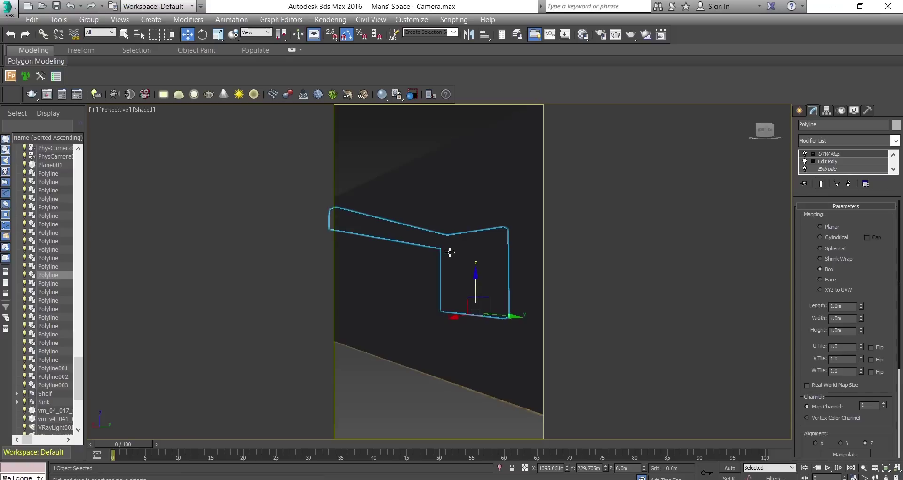
# - Reframe the Perspective view toward the nightstand and bed, pulling back until the wingback chair stands in the foreground
pyautogui.keyDown('alt'); pyautogui.moveTo(465, 285); pyautogui.dragTo(517, 267, button='middle'); pyautogui.keyUp('alt')
pyautogui.scroll(5, 463, 278)
pyautogui.scroll(3, 447, 284)
pyautogui.keyDown('alt'); pyautogui.moveTo(444, 305); pyautogui.dragTo(420, 295, button='middle'); pyautogui.keyUp('alt')
pyautogui.scroll(-2, 435, 284)
pyautogui.press('Up')
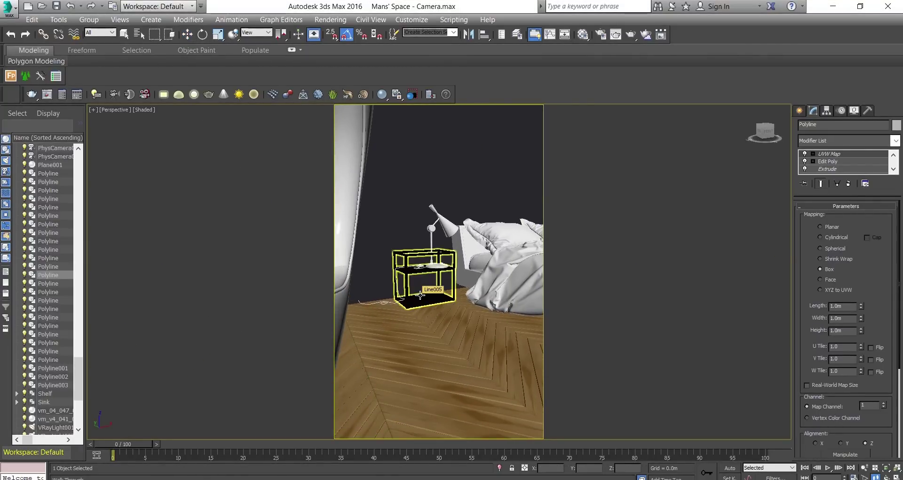
pyautogui.press('Down')
pyautogui.press('Down')
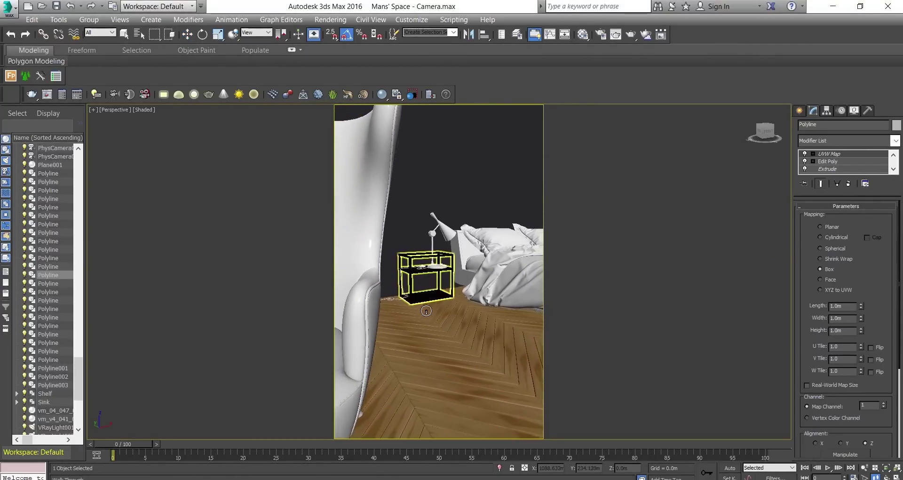
pyautogui.press('Down')
pyautogui.moveTo(444, 332)
pyautogui.mouseDown(button='middle')
pyautogui.moveTo(424, 336)
pyautogui.moveTo(441, 332)
pyautogui.mouseUp(button='middle')
pyautogui.press('Down')
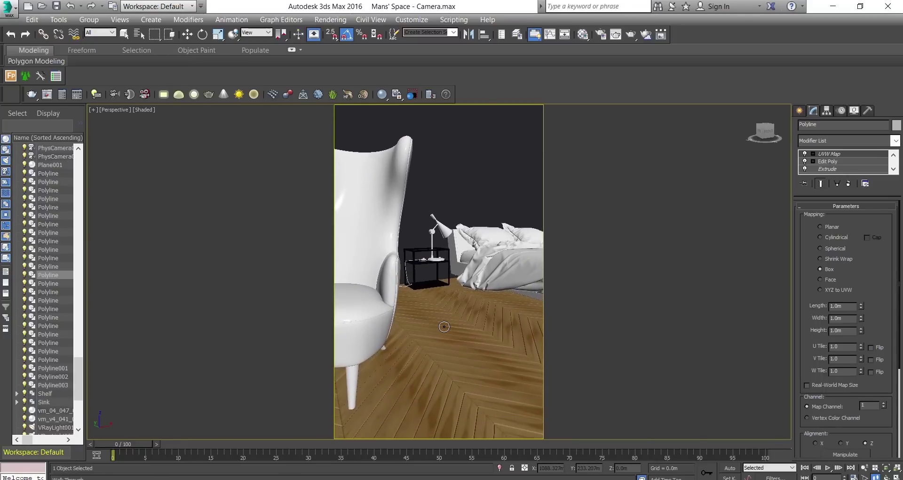
# - Fine-tune the portrait framing of the wingback chair, nightstand and bed, and create a physical camera from this view
pyautogui.moveTo(439, 326); pyautogui.dragTo(434, 322, button='middle')
pyautogui.moveTo(429, 303); pyautogui.dragTo(425, 300)
pyautogui.press('Up')
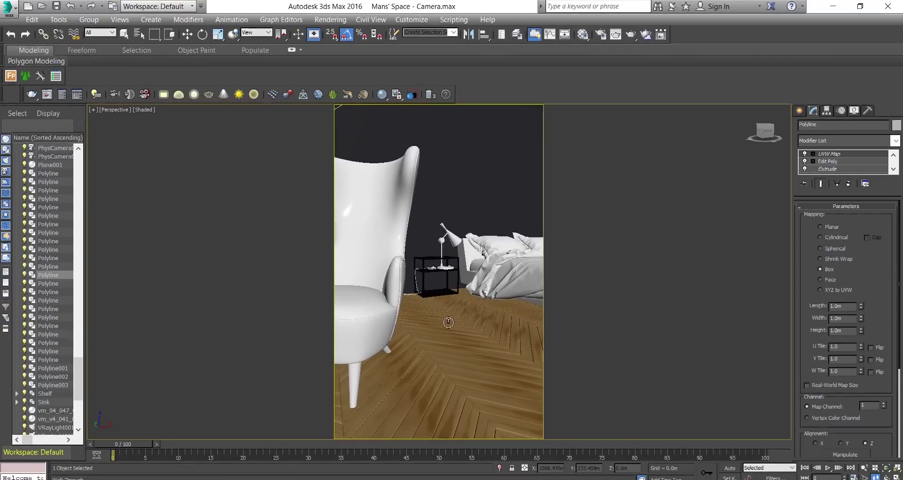
pyautogui.moveTo(448, 322); pyautogui.dragTo(442, 320, button='middle')
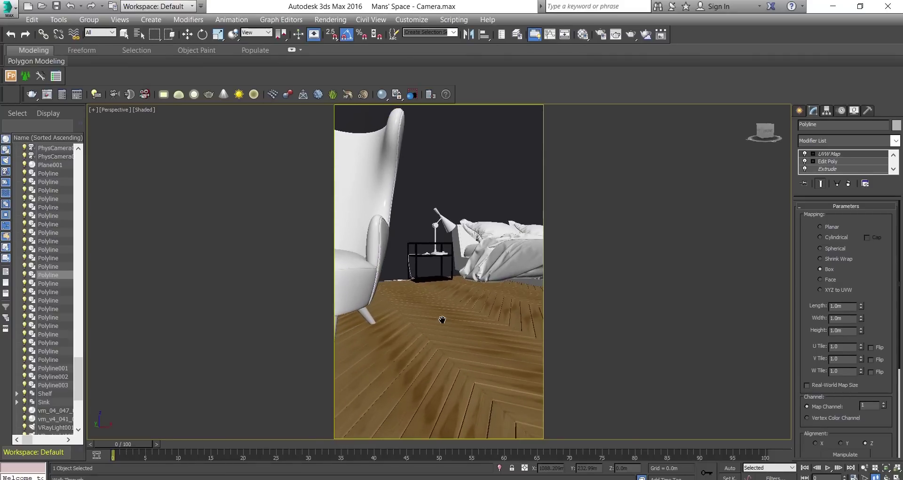
pyautogui.moveTo(442, 320); pyautogui.dragTo(443, 319, button='middle')
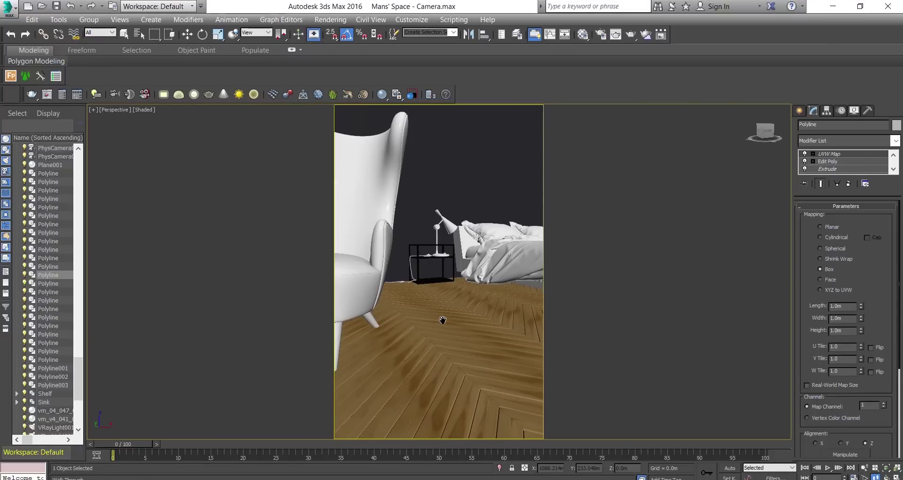
pyautogui.moveTo(442, 320); pyautogui.dragTo(444, 315, button='middle')
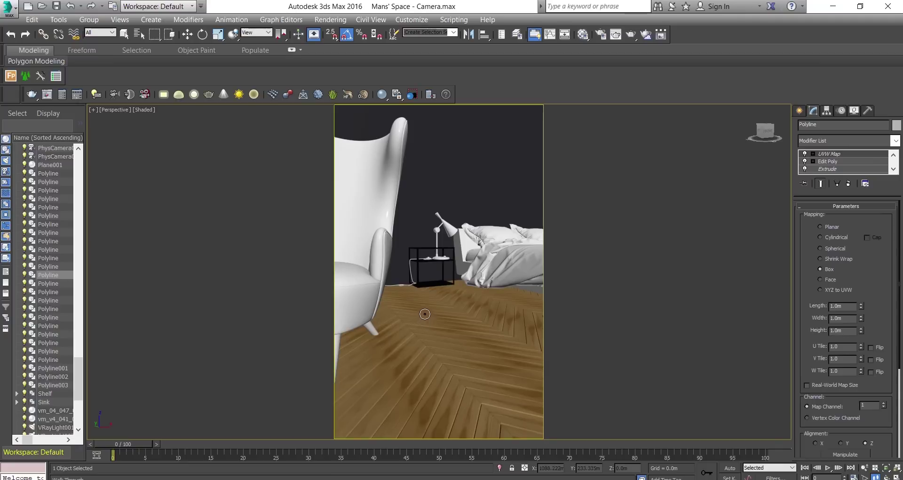
pyautogui.hotkey('ctrl', 'c')
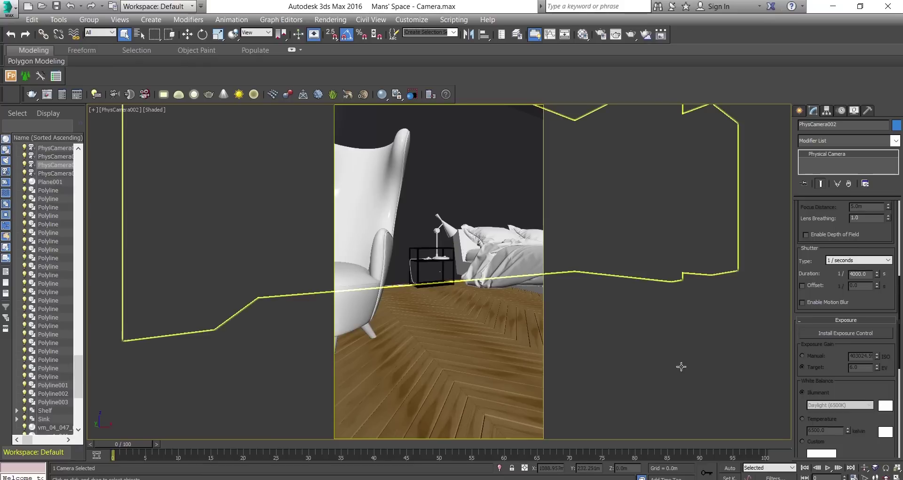
# - Review the new camera's tilt correction, focus and depth of field settings, trying Custom focus and returning to Use Target Distance
pyautogui.moveTo(824, 373); pyautogui.dragTo(830, 175)
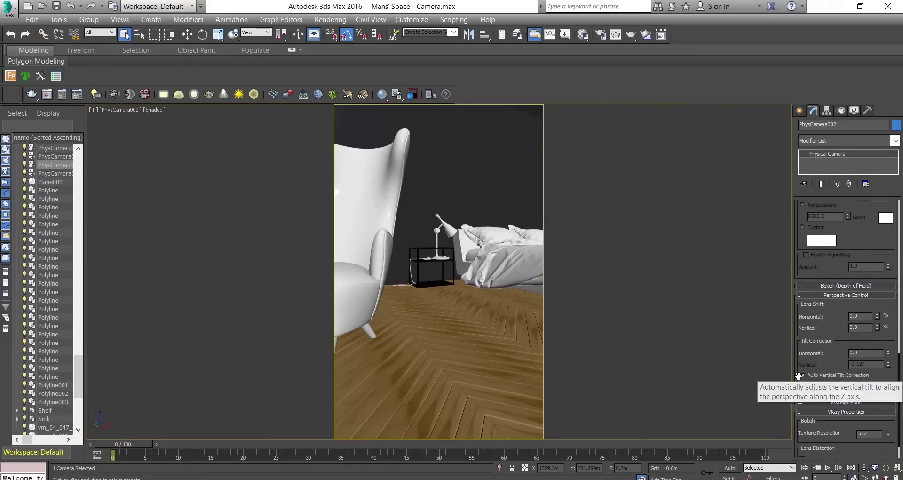
pyautogui.scroll(8, 816, 281)
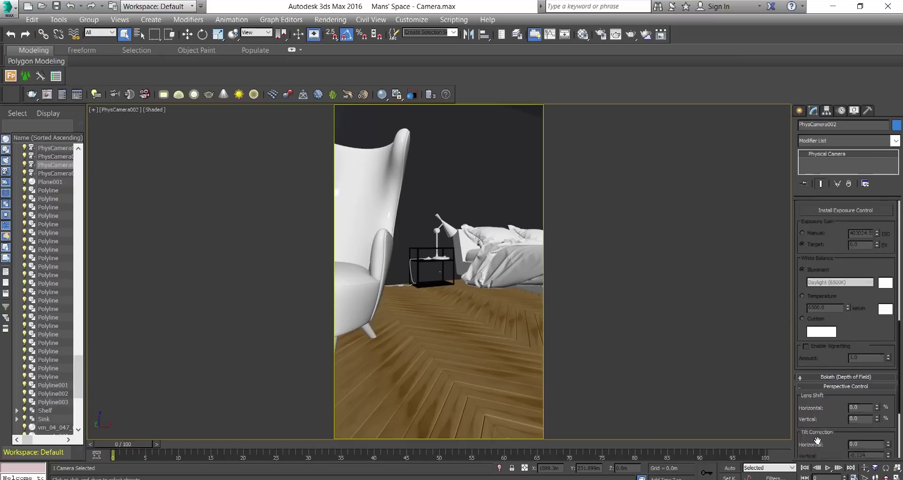
pyautogui.moveTo(816, 280); pyautogui.dragTo(819, 446)
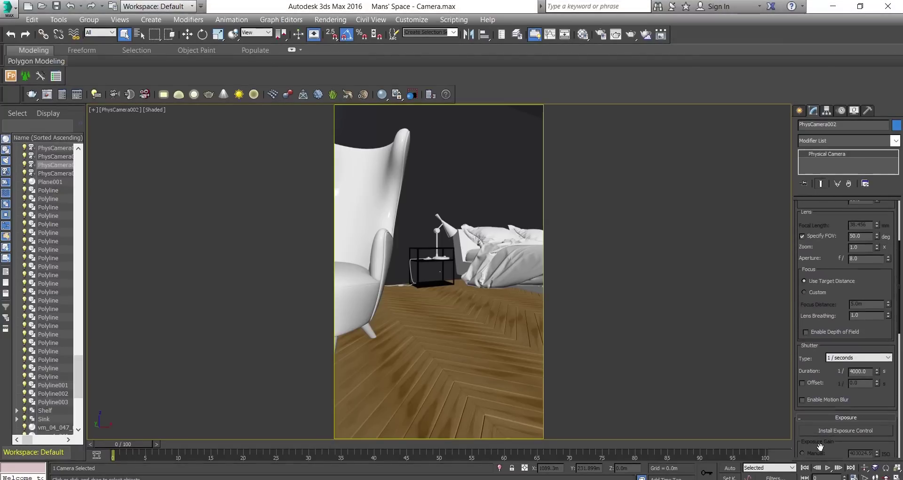
pyautogui.click(817, 294)
pyautogui.click(814, 280)
pyautogui.moveTo(808, 260); pyautogui.dragTo(810, 372)
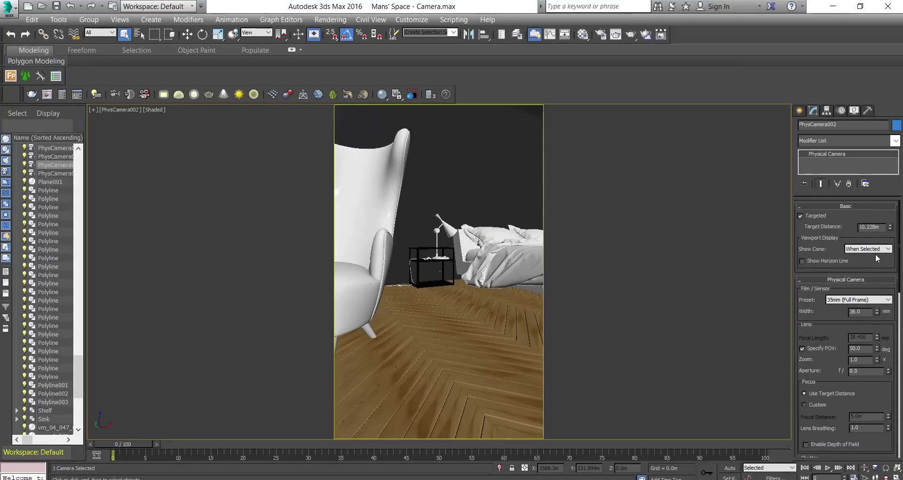
pyautogui.scroll(-5, 817, 375)
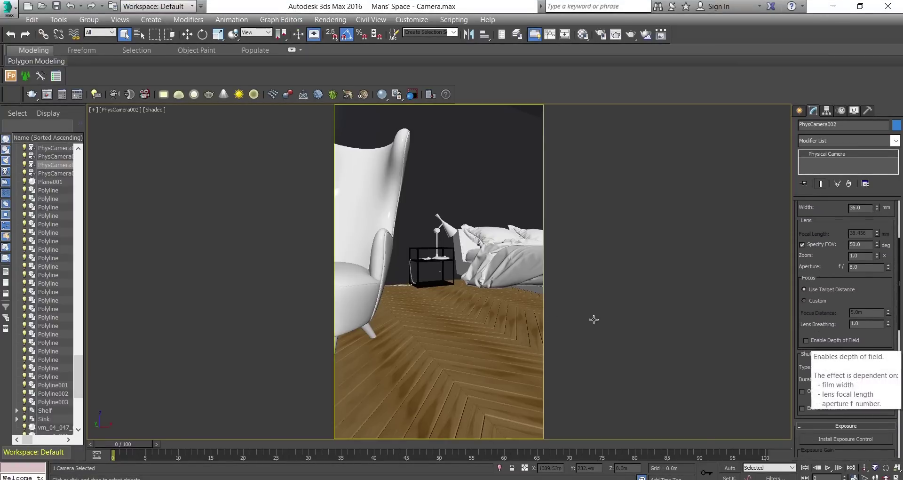
# - Select the current camera together with the wingback chair, lamp, nightstand and bed, isolate them and clear the selection
pyautogui.click(117, 111)
pyautogui.click(117, 109)
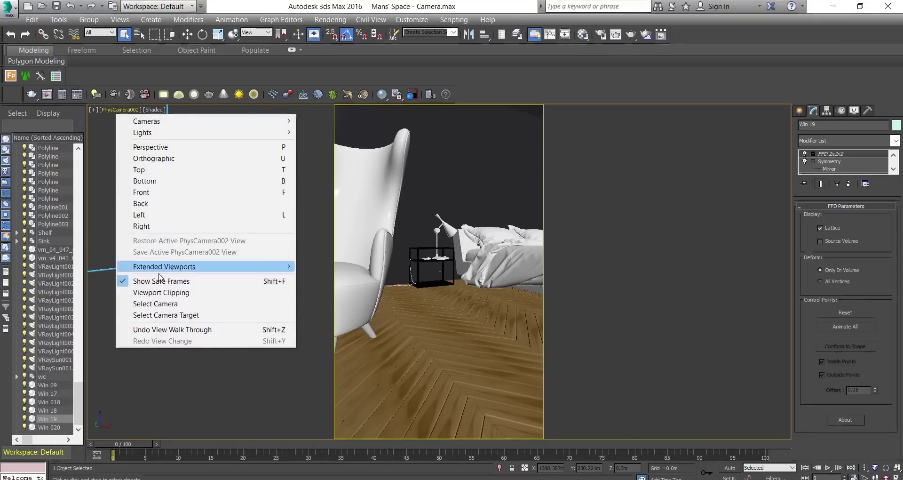
pyautogui.click(159, 303)
pyautogui.keyDown('ctrl'); pyautogui.click(371, 275); pyautogui.keyUp('ctrl')
pyautogui.keyDown('ctrl'); pyautogui.click(437, 235); pyautogui.keyUp('ctrl')
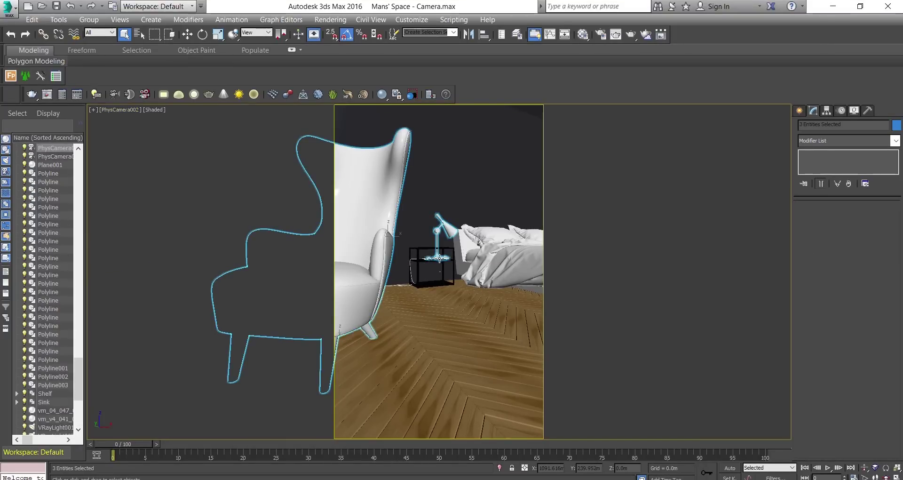
pyautogui.keyDown('ctrl'); pyautogui.click(433, 260); pyautogui.keyUp('ctrl')
pyautogui.keyDown('ctrl'); pyautogui.click(470, 259); pyautogui.keyUp('ctrl')
pyautogui.keyDown('ctrl'); pyautogui.click(463, 256); pyautogui.keyUp('ctrl')
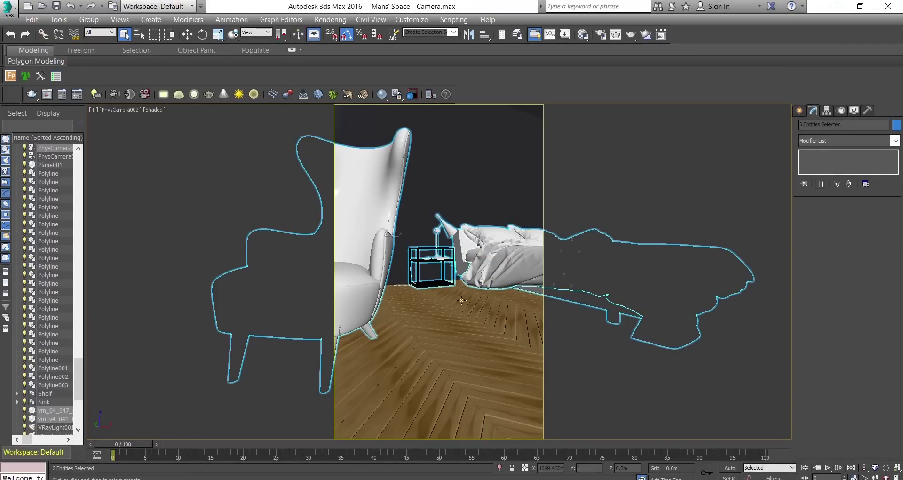
pyautogui.click(500, 468)
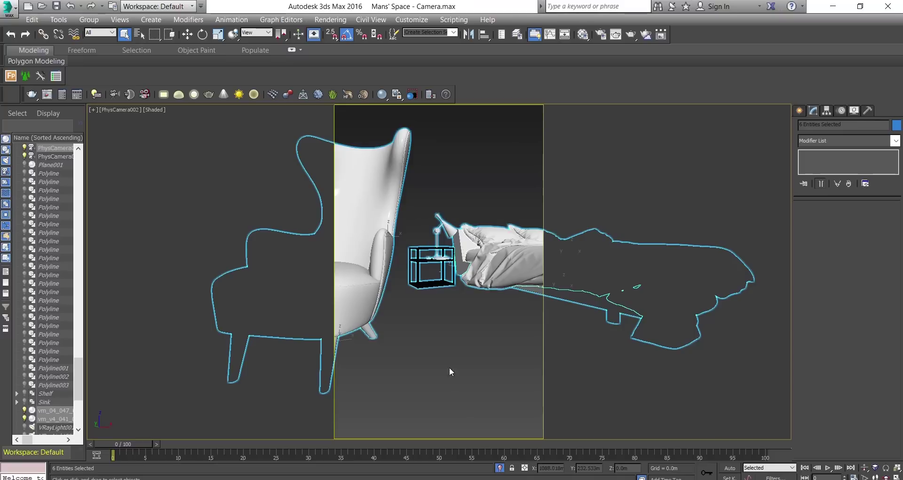
pyautogui.click(448, 353)
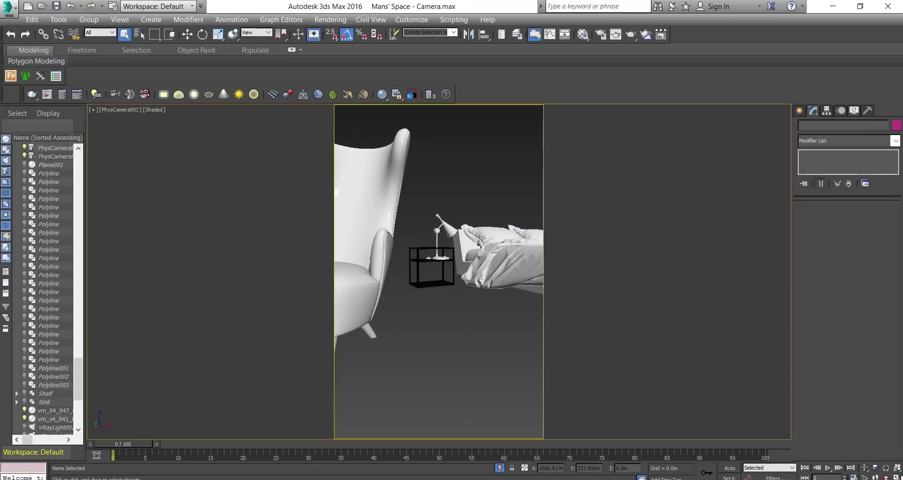
# - Show all four viewports, switch the camera viewport to Top without safe frames, and fit the isolated objects in it
pyautogui.hotkey('alt', 'w')
pyautogui.moveTo(281, 224); pyautogui.dragTo(215, 194, button='middle')
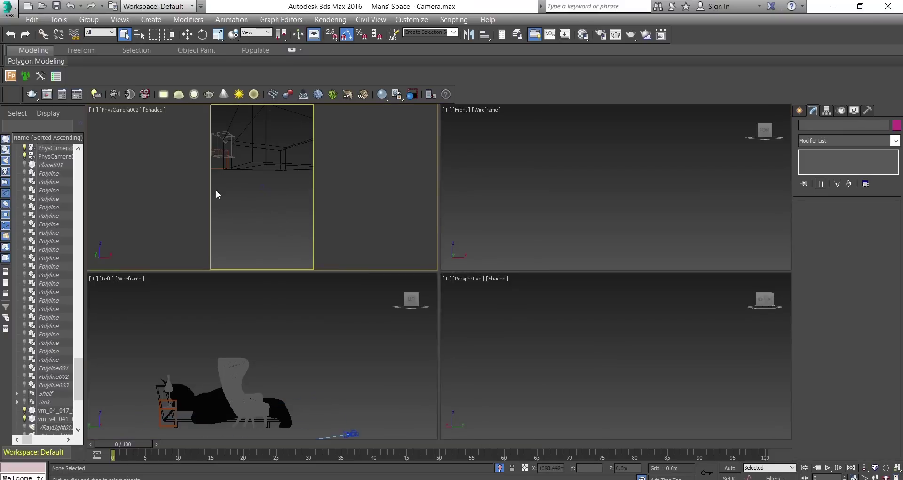
pyautogui.click(120, 109)
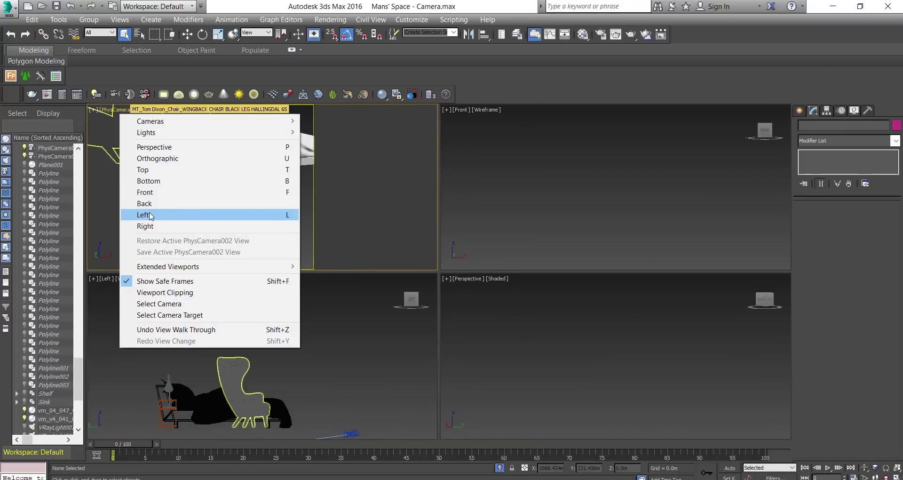
pyautogui.click(148, 169)
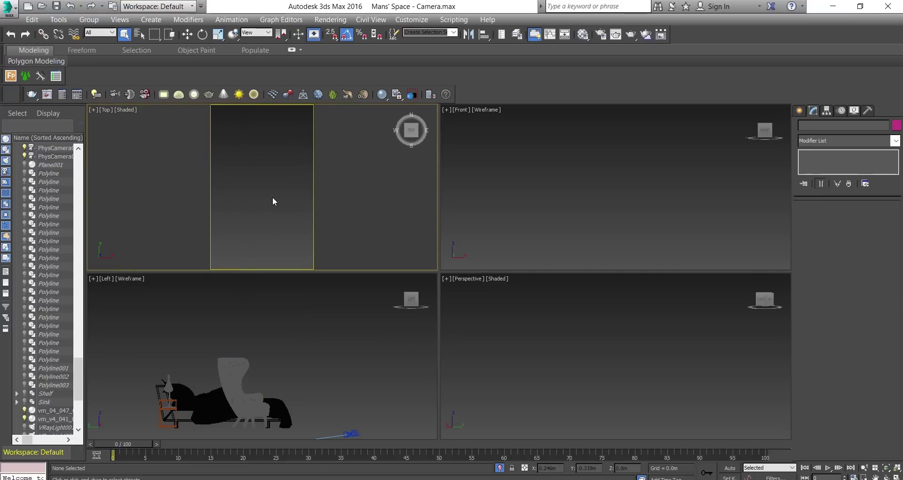
pyautogui.hotkey('shift', 'f')
pyautogui.press('z')
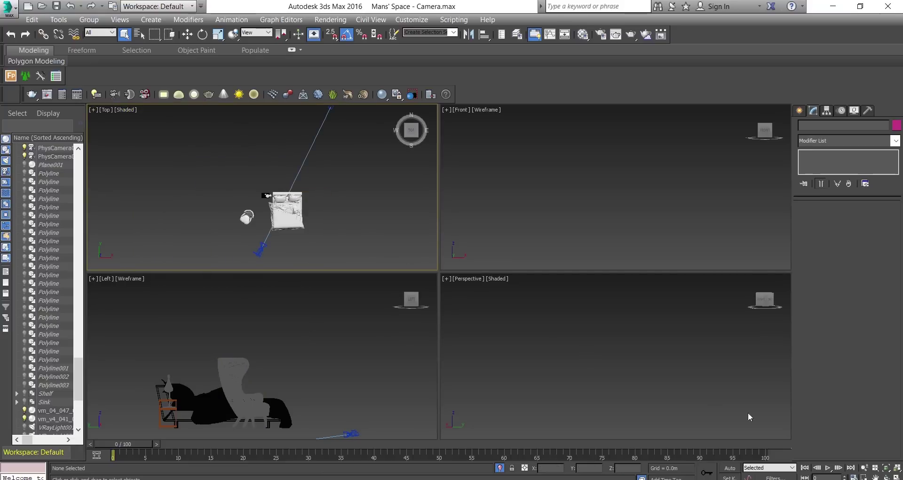
# - Select the bedroom camera in the Top view and set its target distance to 3.2 m
pyautogui.hotkey('alt', 'w')
pyautogui.moveTo(537, 304); pyautogui.dragTo(466, 294, button='middle')
pyautogui.scroll(-3, 457, 312)
pyautogui.scroll(3, 399, 324)
pyautogui.click(450, 405)
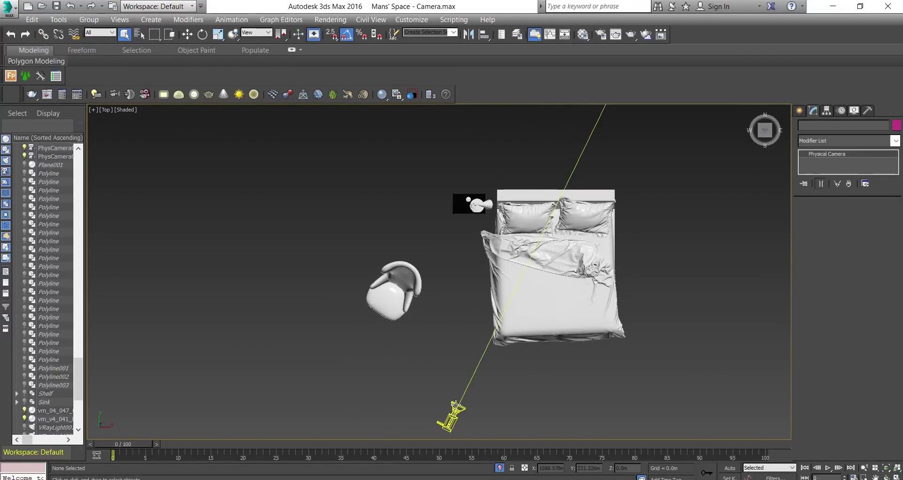
pyautogui.scroll(-4, 410, 341)
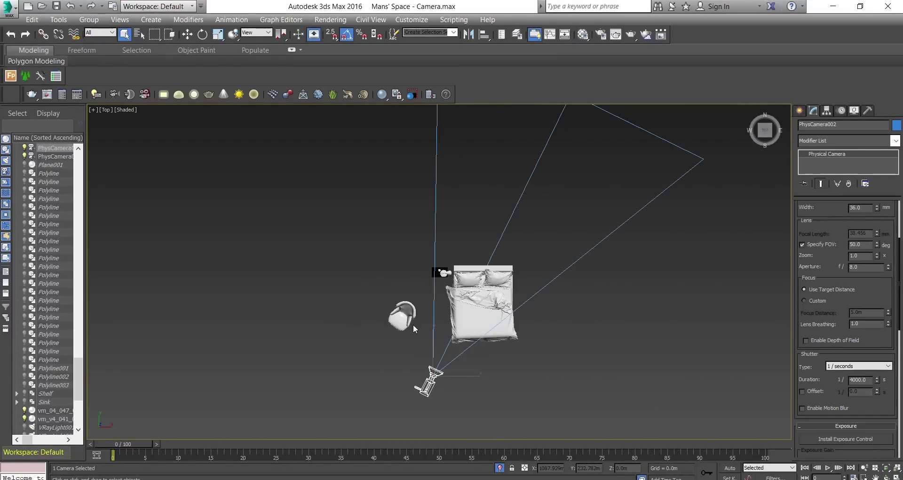
pyautogui.moveTo(431, 321); pyautogui.dragTo(438, 352, button='middle')
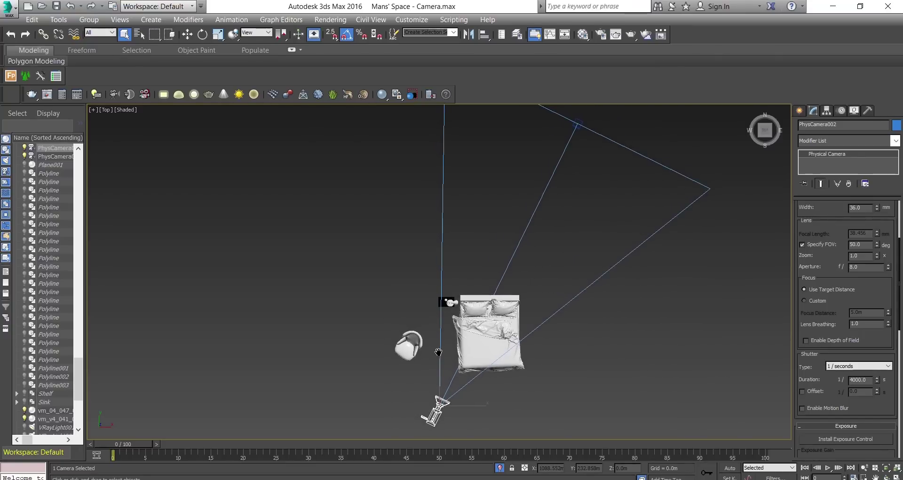
pyautogui.moveTo(812, 212); pyautogui.dragTo(814, 339)
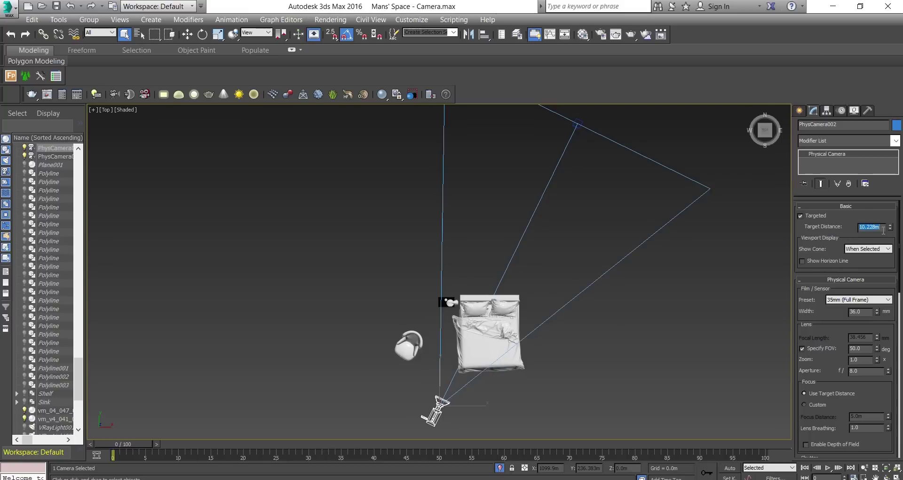
pyautogui.press('Return')
pyautogui.moveTo(887, 231); pyautogui.dragTo(888, 234)
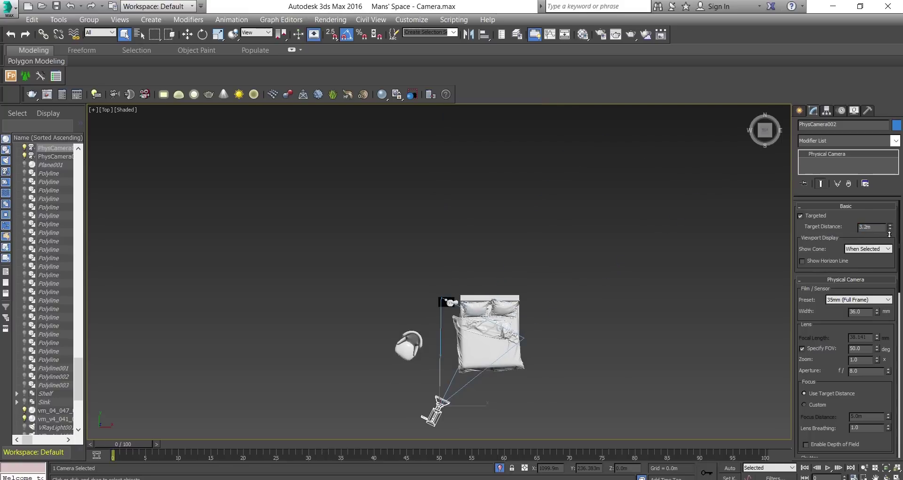
# - Switch the Perspective viewport to the selected camera with safe frames on, and reframe it on the chair, nightstand and bed
pyautogui.click(893, 469)
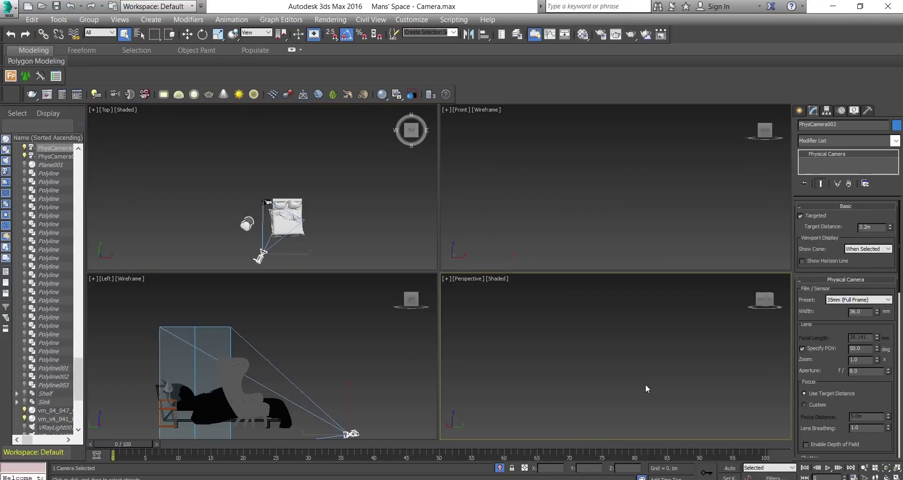
pyautogui.press('z')
pyautogui.press('c')
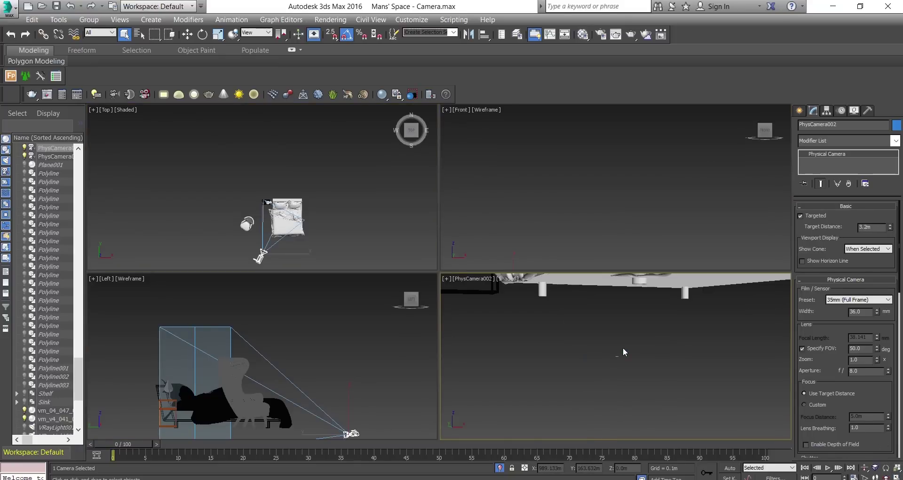
pyautogui.moveTo(608, 328); pyautogui.dragTo(695, 402, button='middle')
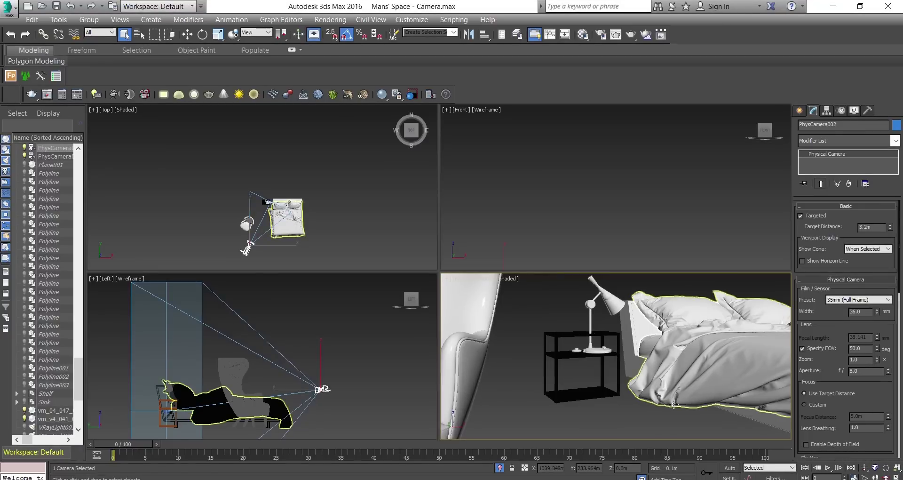
pyautogui.hotkey('shift', 'f')
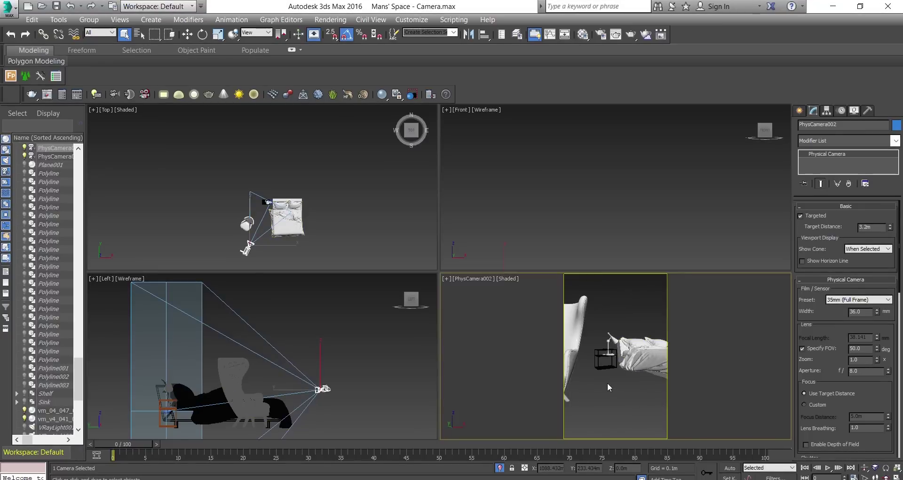
pyautogui.moveTo(607, 383); pyautogui.dragTo(612, 380, button='middle')
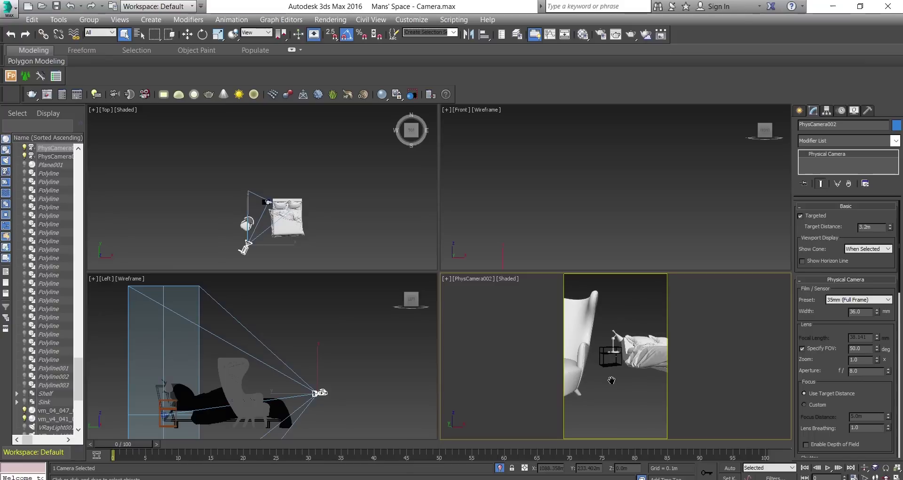
# - Check the focus plane in the Top view and reduce the camera's target distance to 3.074 m at the nightstand
pyautogui.moveTo(251, 212); pyautogui.dragTo(243, 190, button='middle')
pyautogui.scroll(3, 243, 189)
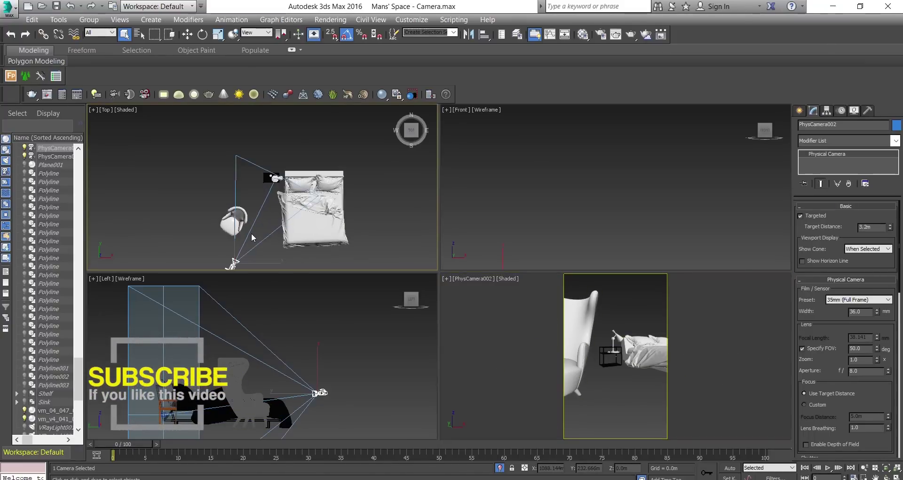
pyautogui.scroll(4, 253, 238)
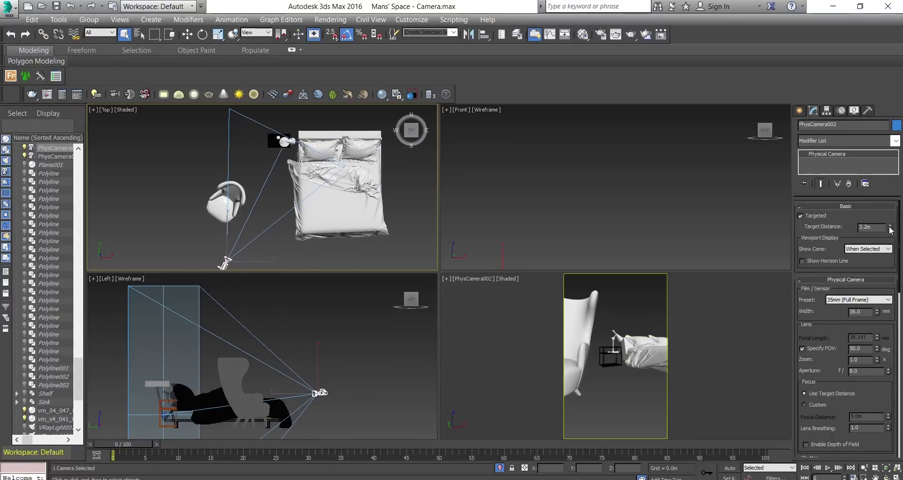
pyautogui.moveTo(890, 230); pyautogui.dragTo(891, 232)
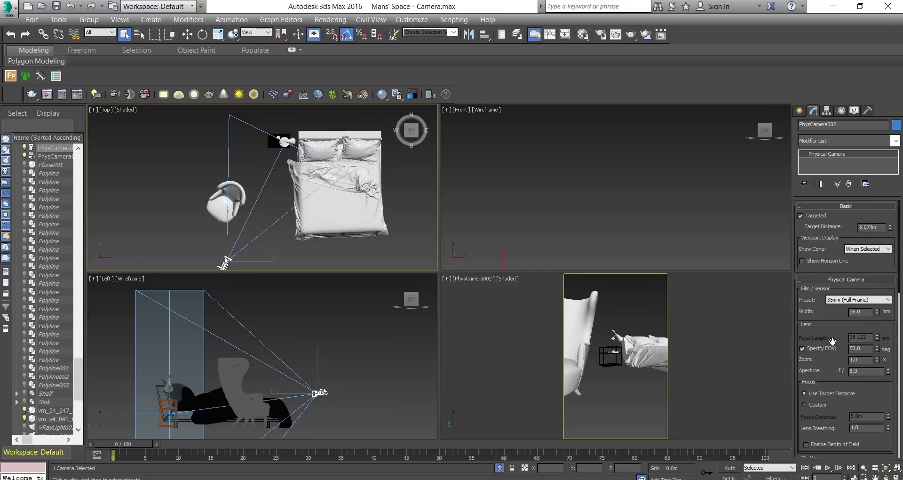
# - Check the focus plane at the nightstand in the Top view and enable depth of field for the bedroom camera
pyautogui.moveTo(815, 328); pyautogui.dragTo(816, 322)
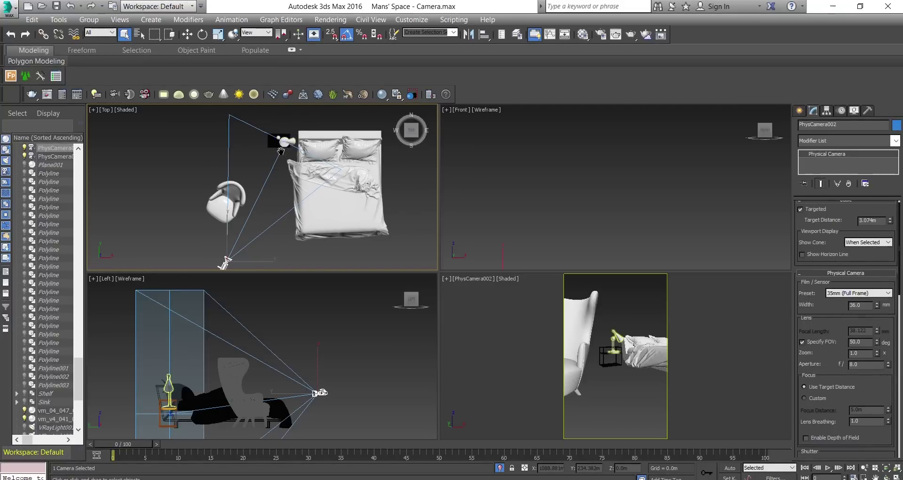
pyautogui.scroll(8, 280, 151)
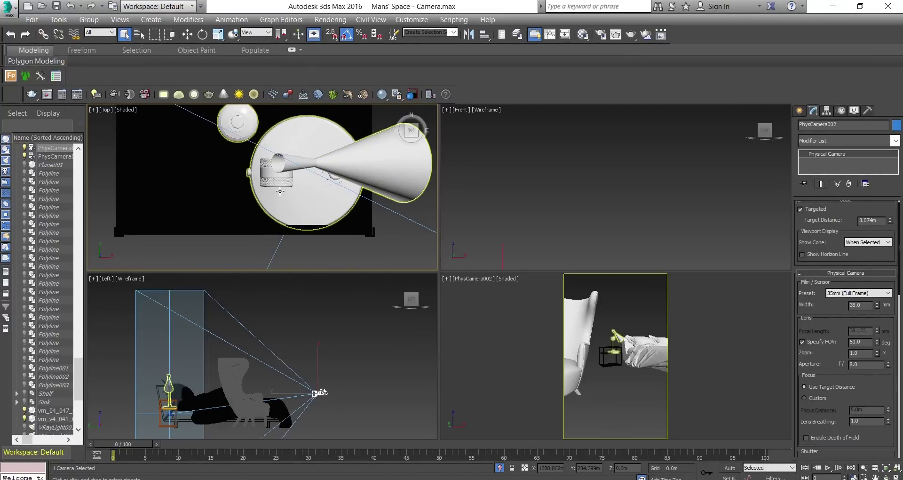
pyautogui.scroll(-10, 280, 190)
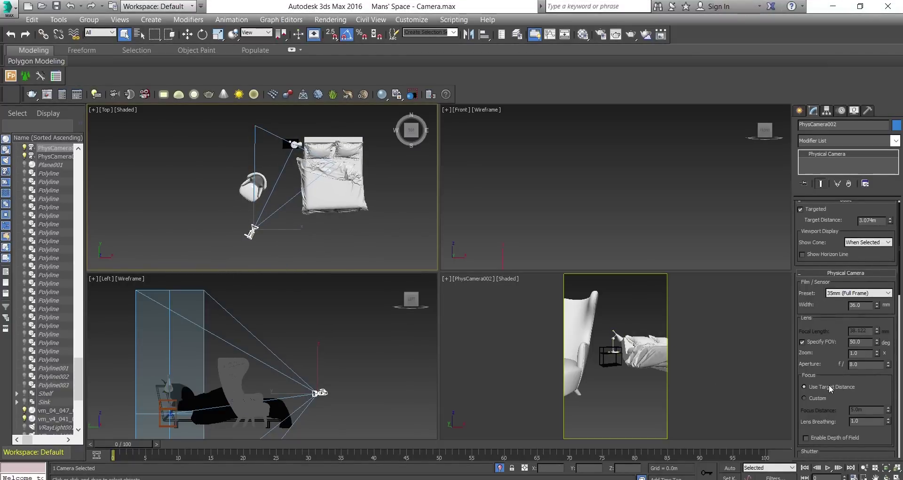
pyautogui.scroll(-2, 818, 352)
pyautogui.scroll(-1, 817, 353)
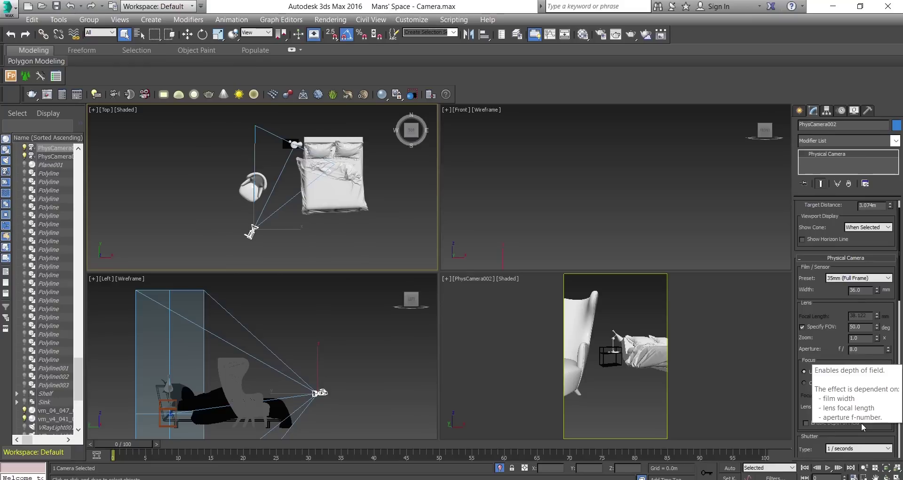
pyautogui.click(806, 422)
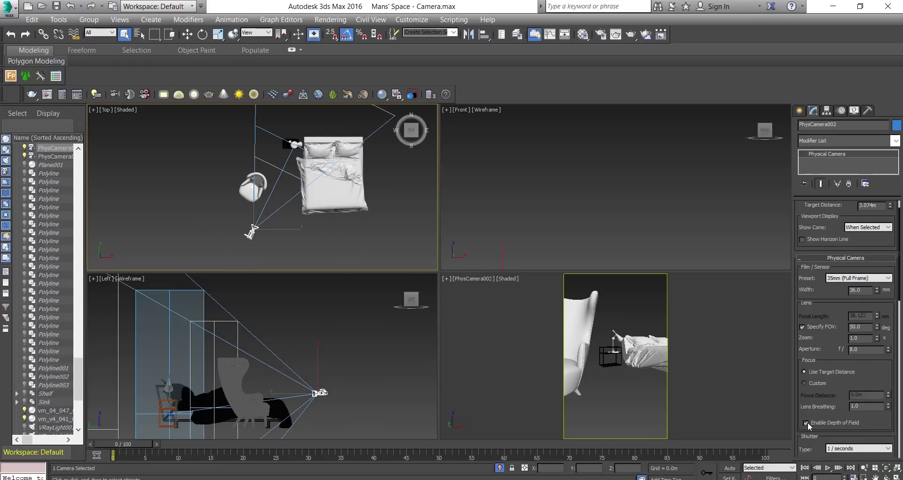
# - Maximize the Top view around the camera cone and lower the bedroom camera's aperture to f/1.6
pyautogui.moveTo(267, 167); pyautogui.dragTo(263, 222, button='middle')
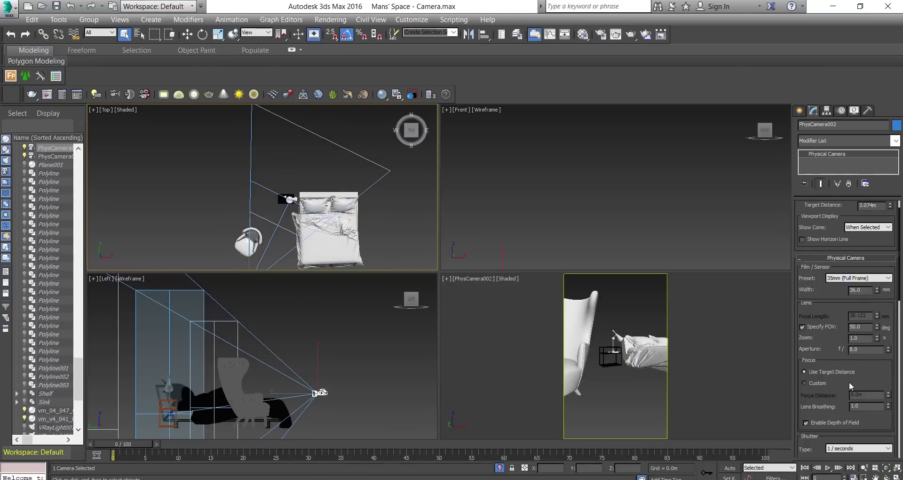
pyautogui.hotkey('alt', 'w')
pyautogui.scroll(-3, 444, 310)
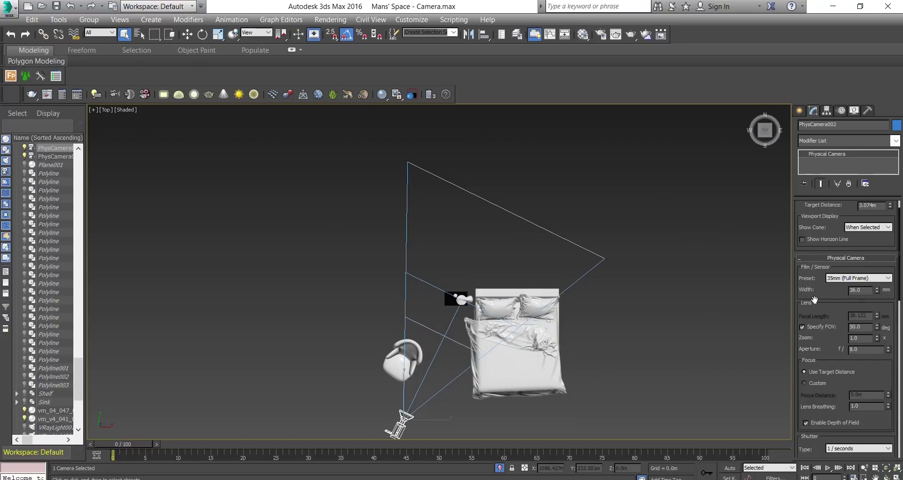
pyautogui.scroll(2, 814, 299)
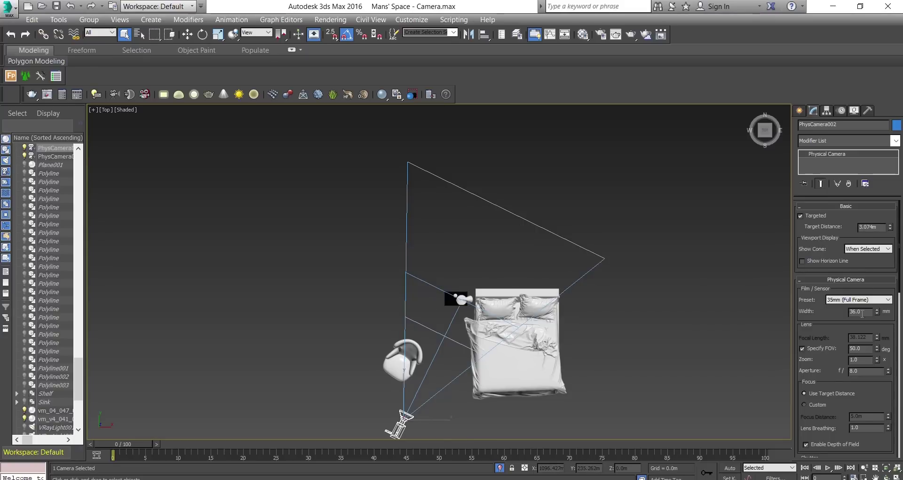
pyautogui.click(874, 370)
pyautogui.moveTo(889, 373); pyautogui.dragTo(890, 407)
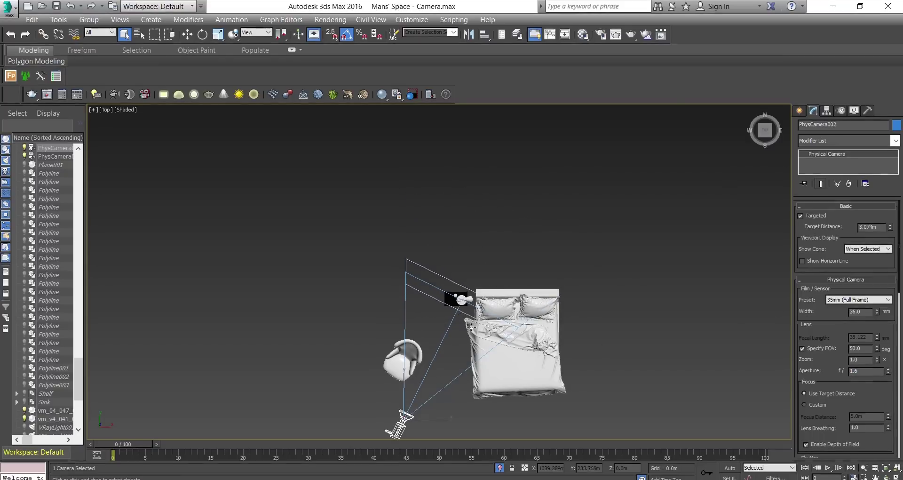
# - Compare the depth of field limits with the nightstand up close and try an aperture of f/1.5
pyautogui.scroll(5, 456, 282)
pyautogui.scroll(1, 456, 282)
pyautogui.scroll(2, 479, 291)
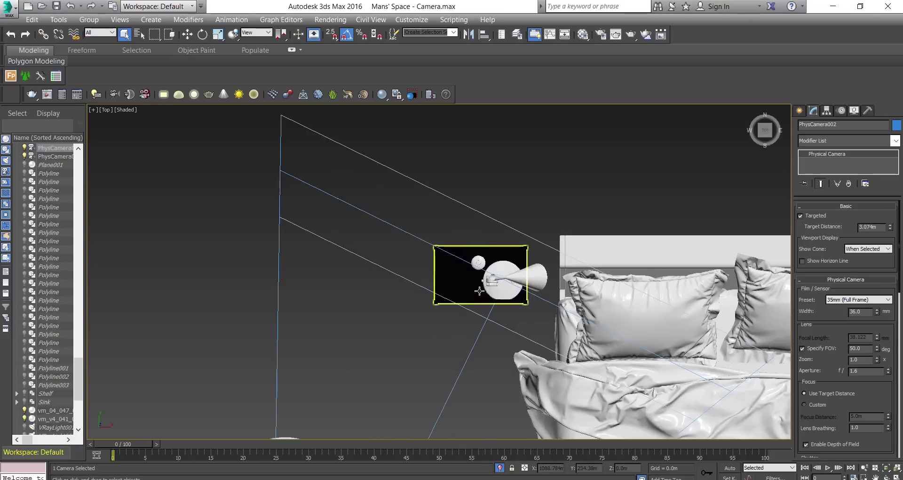
pyautogui.scroll(3, 481, 309)
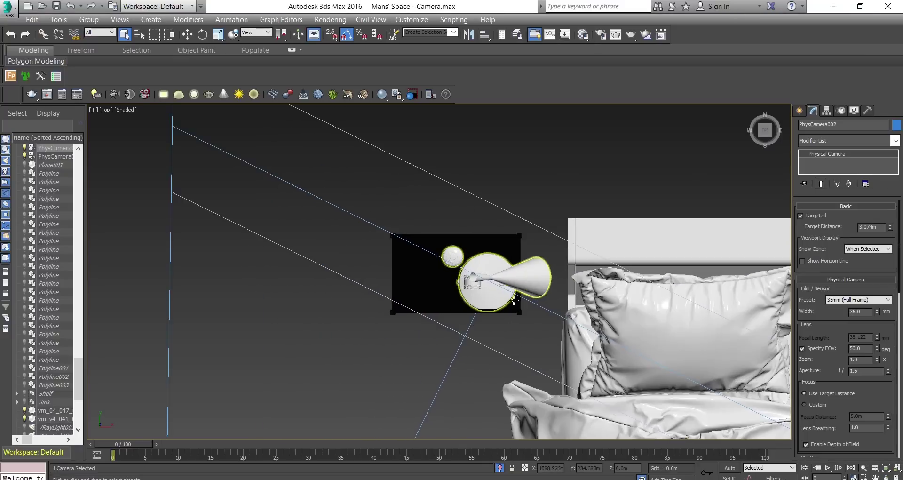
pyautogui.doubleClick(866, 373)
pyautogui.write('1')
pyautogui.press('Return')
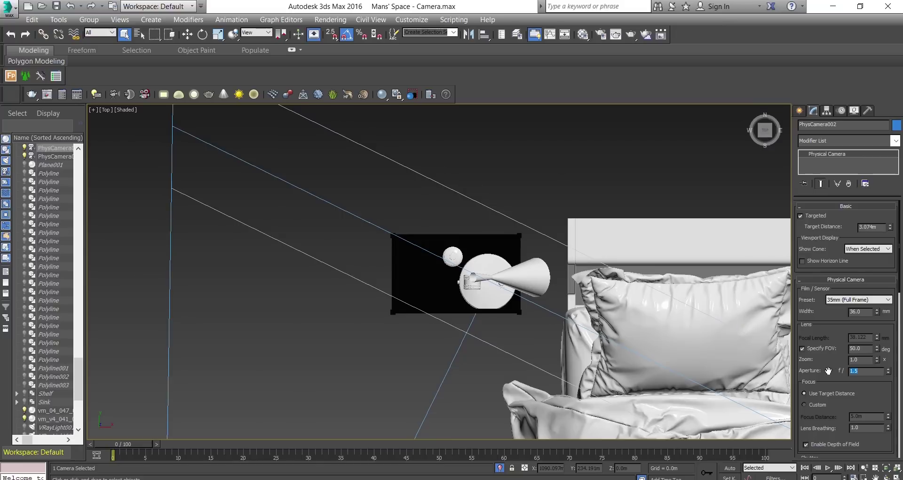
pyautogui.moveTo(521, 306); pyautogui.dragTo(498, 309, button='middle')
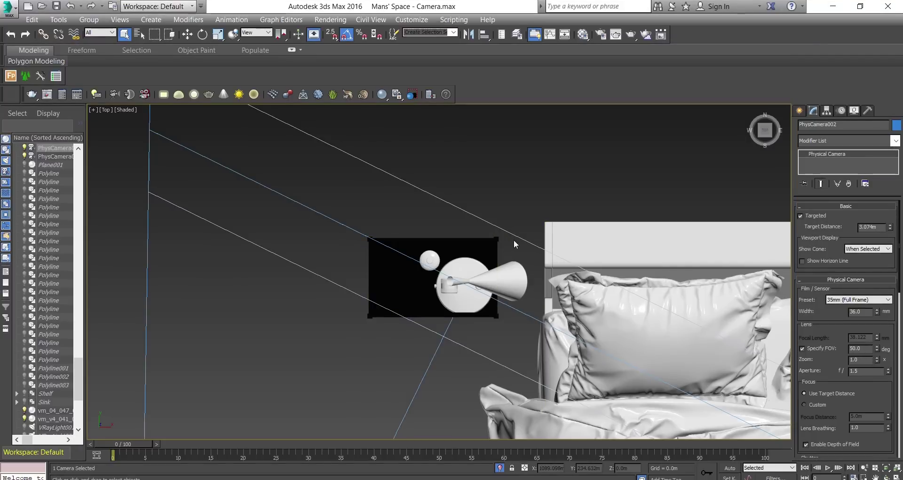
# - Try a target distance of 3.012 m with an aperture of f/1.8 on the bedroom camera
pyautogui.click(889, 226)
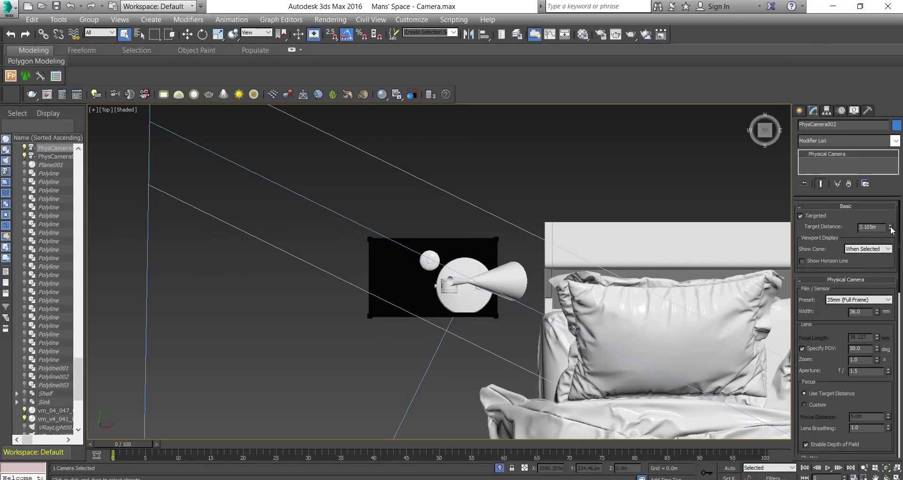
pyautogui.click(890, 229)
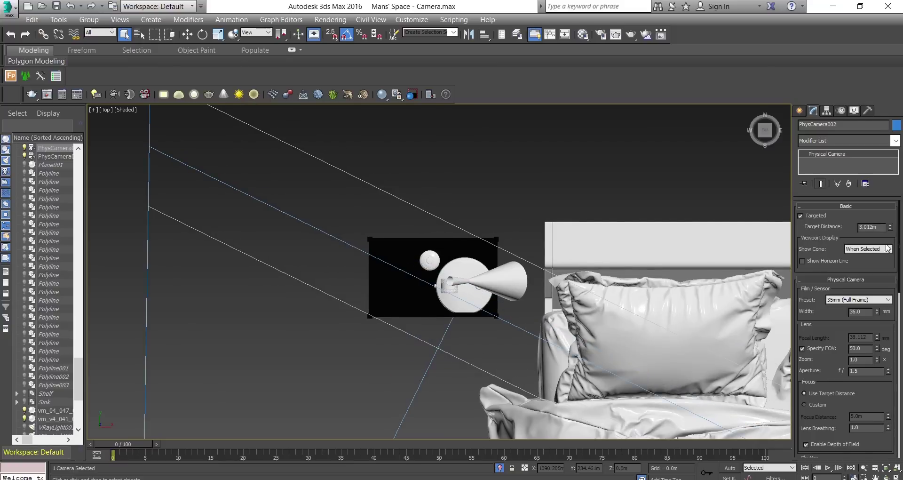
pyautogui.click(868, 373)
pyautogui.press('Return')
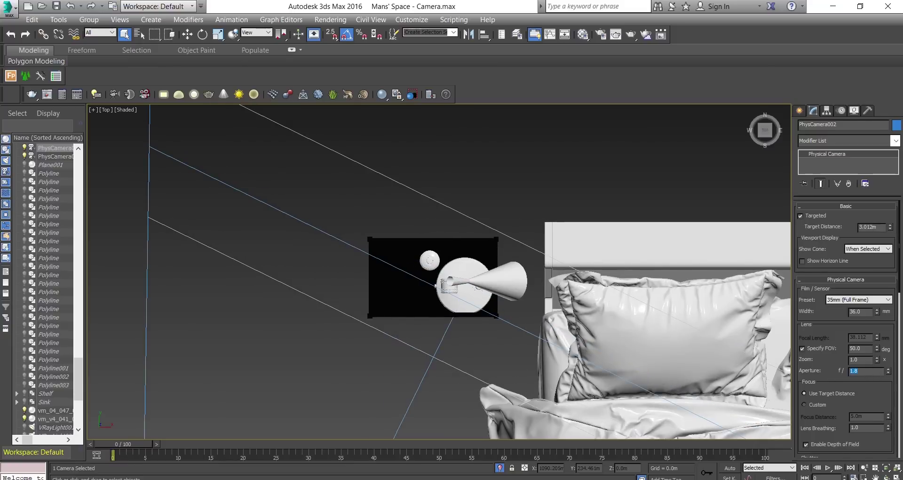
# - Try target distances of 3.0 m and 3.1 m for the bedroom camera
pyautogui.moveTo(868, 226); pyautogui.dragTo(891, 227)
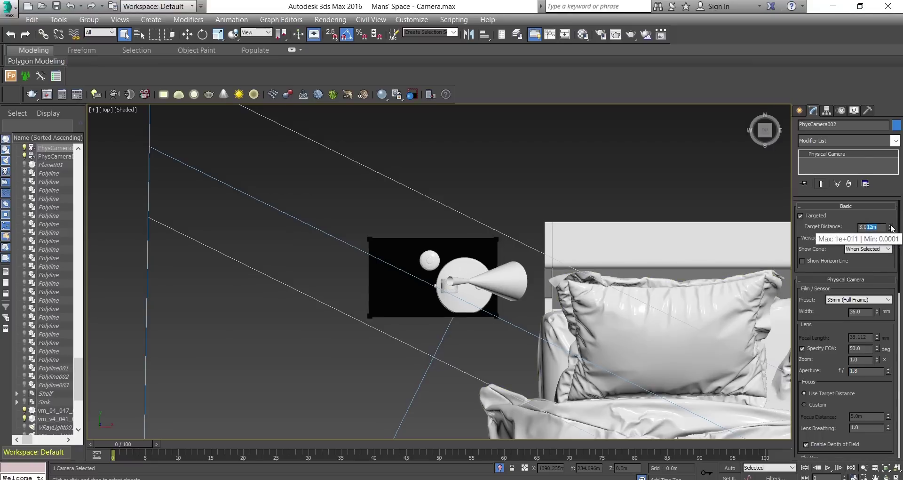
pyautogui.write('3.0')
pyautogui.press('Return')
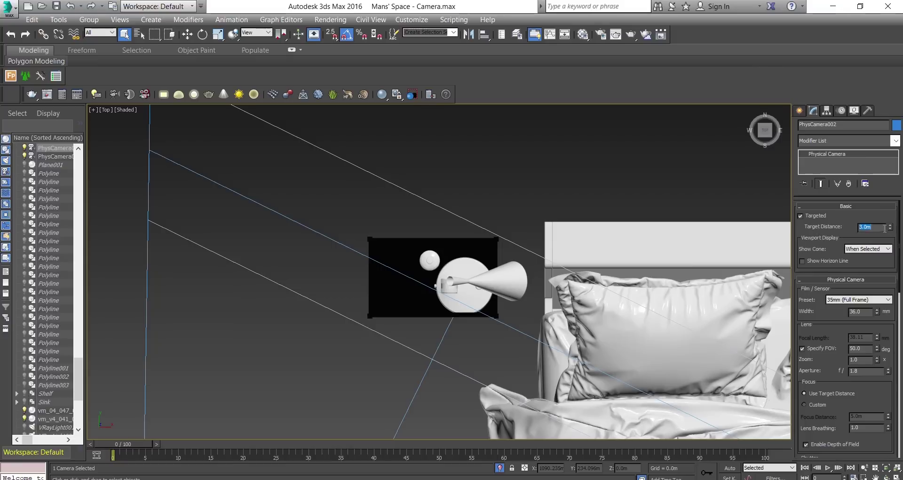
pyautogui.write('3.1')
pyautogui.press('Return')
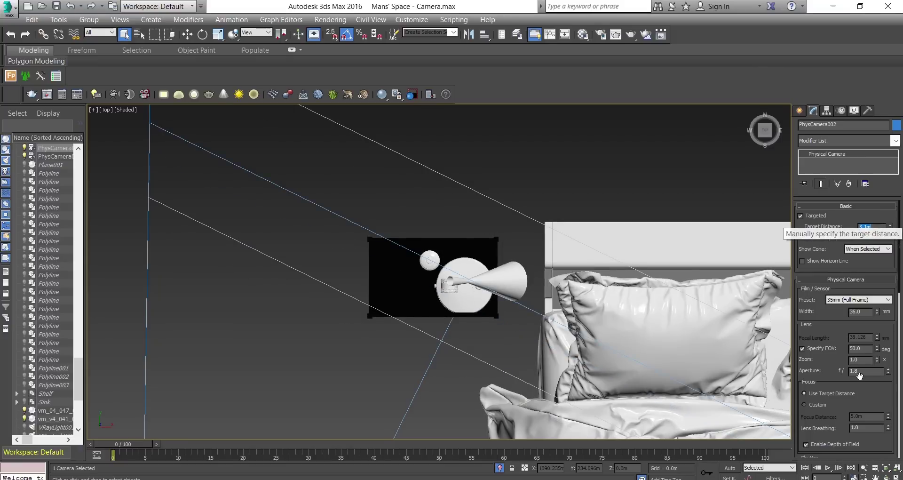
# - Set the bedroom camera's aperture to f/2.0
pyautogui.moveTo(860, 372); pyautogui.dragTo(799, 366)
pyautogui.write('2')
pyautogui.press('Return')
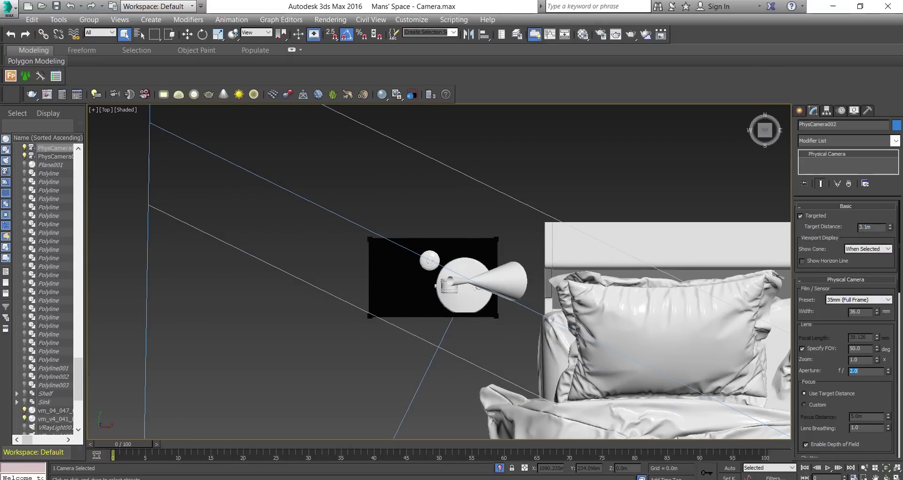
# - Set the bedroom camera's target distance to 3.06 m and check the near focus limit at the nightstand's corner
pyautogui.click(890, 228)
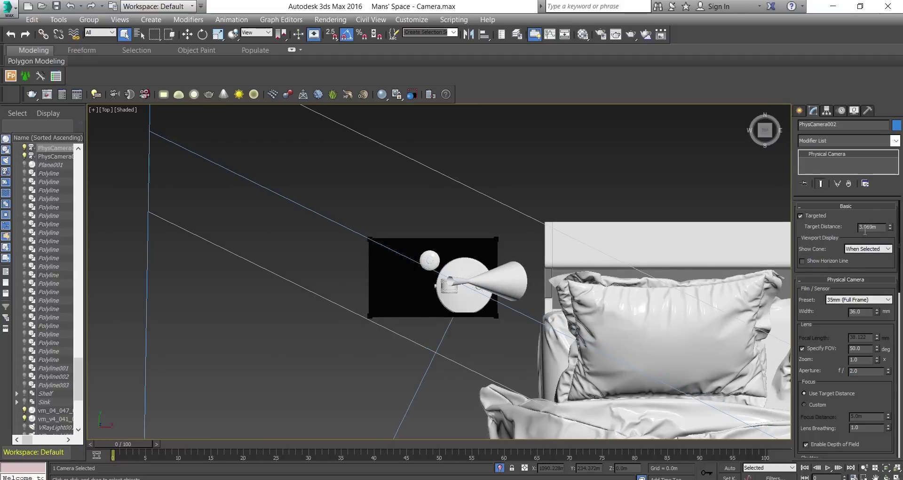
pyautogui.click(890, 229)
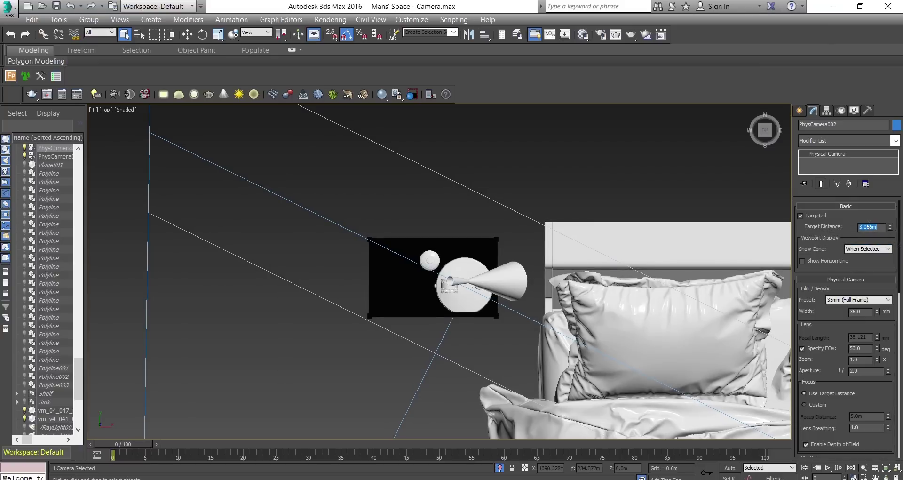
pyautogui.write('3.06')
pyautogui.press('Return')
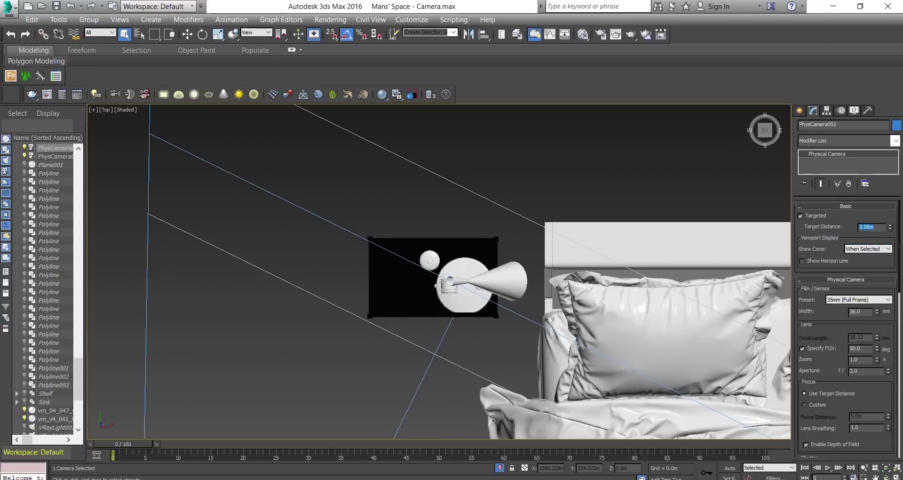
pyautogui.scroll(5, 358, 318)
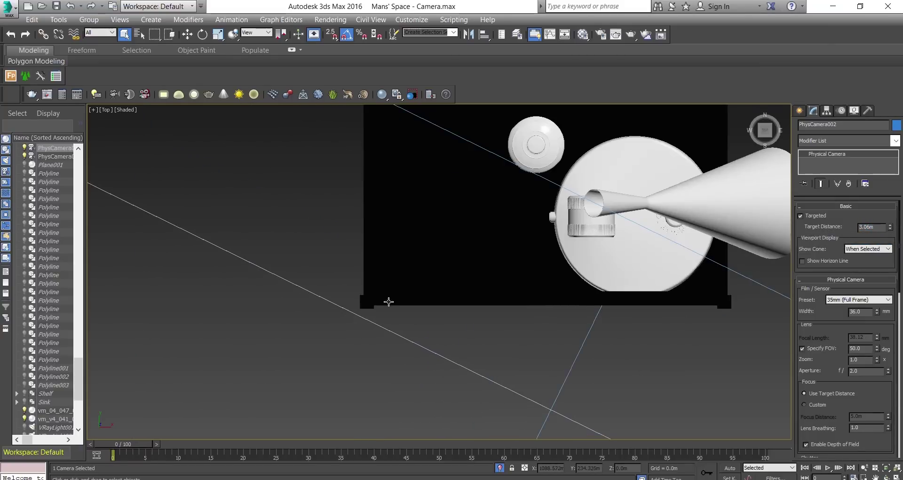
pyautogui.scroll(-5, 362, 305)
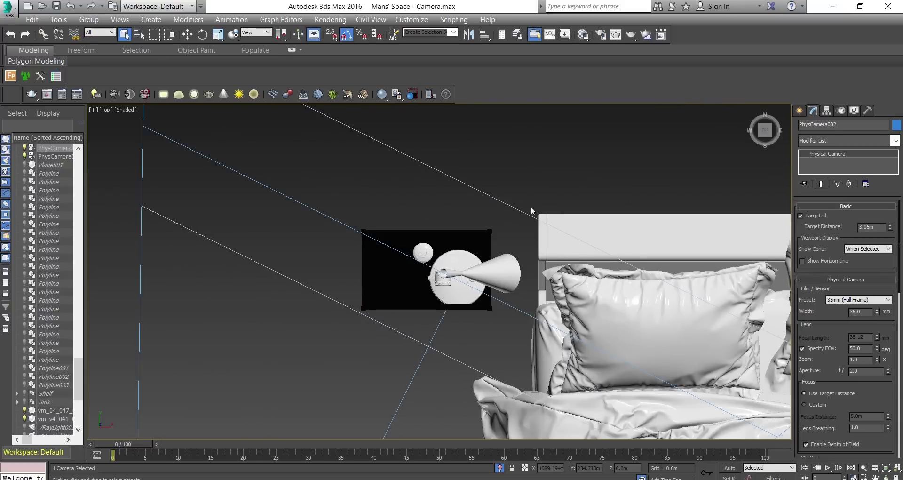
# - Check the whole camera cone in the Top view, switch to the maximized PhysCamera002 view and select its camera
pyautogui.scroll(-5, 501, 241)
pyautogui.moveTo(503, 289); pyautogui.dragTo(426, 261, button='middle')
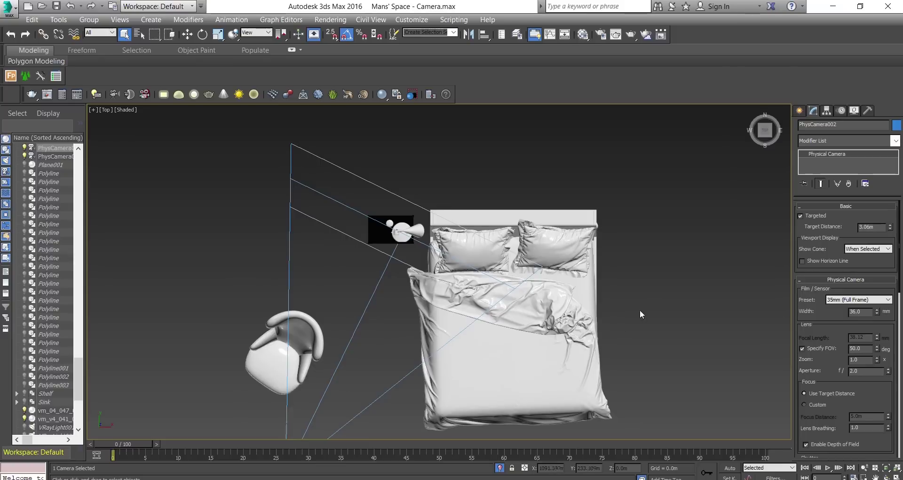
pyautogui.scroll(-3, 343, 306)
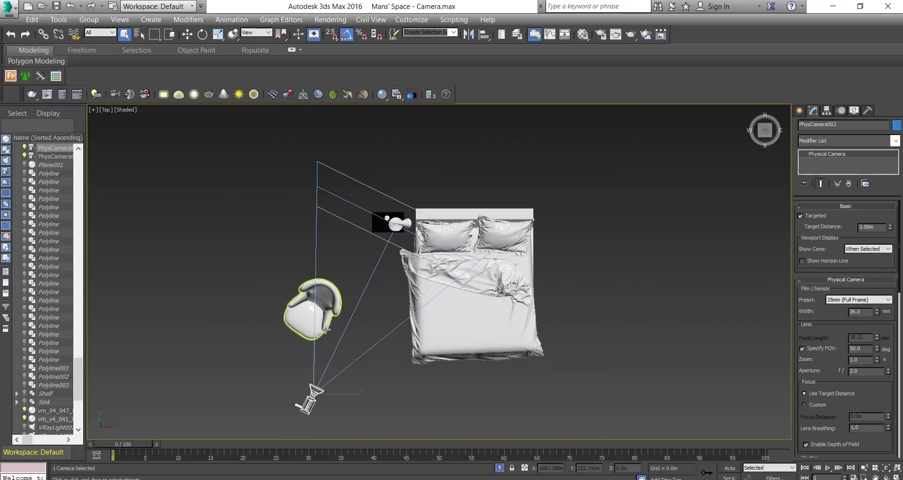
pyautogui.click(896, 476)
pyautogui.rightClick(753, 388)
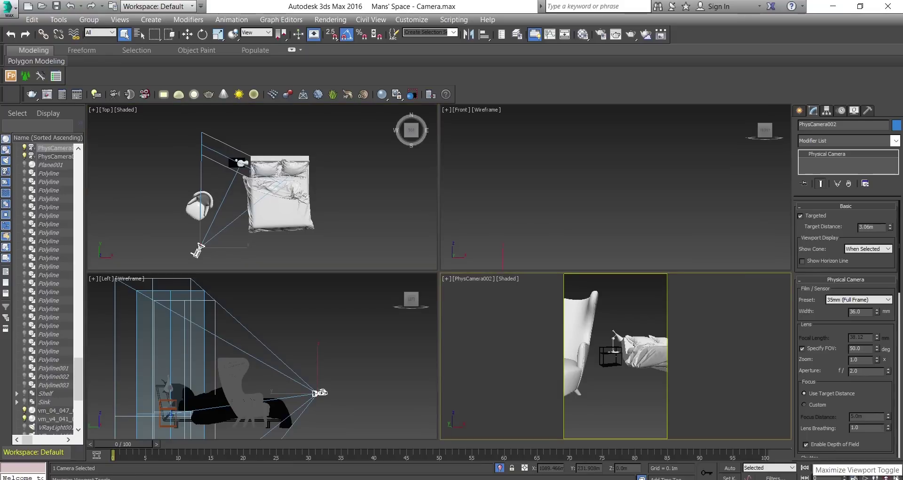
pyautogui.click(897, 476)
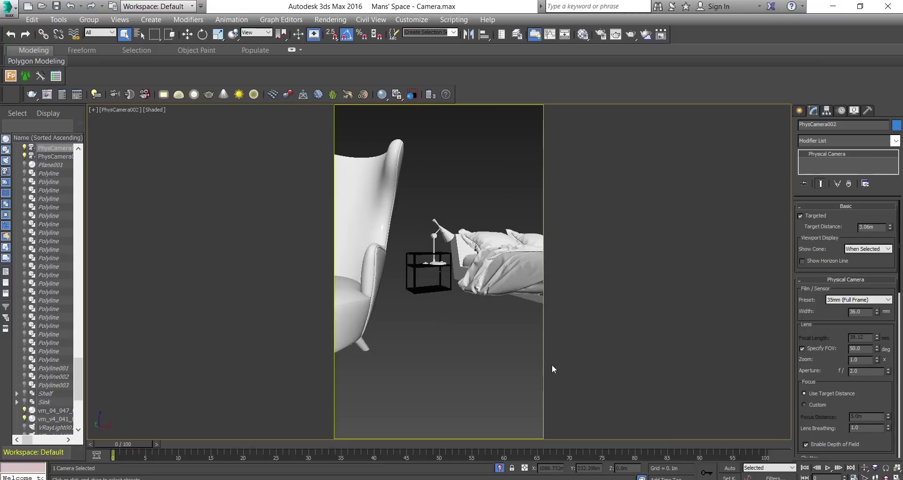
pyautogui.click(123, 110)
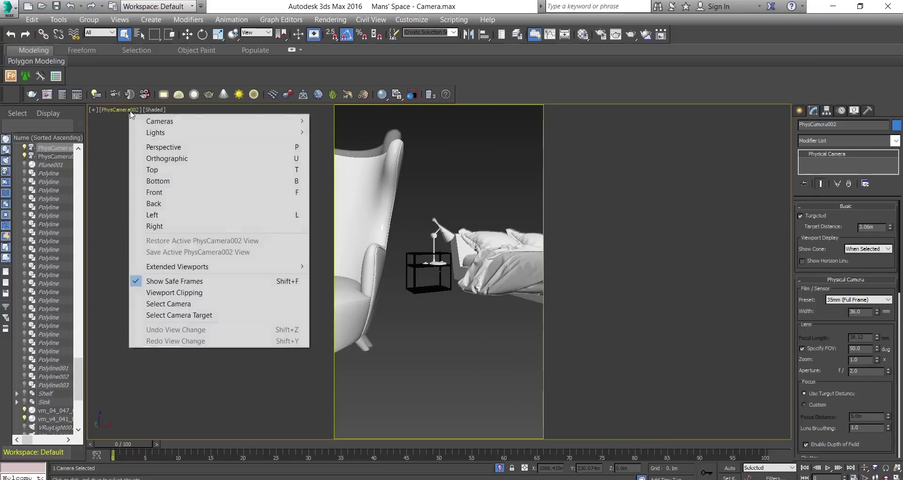
pyautogui.click(260, 303)
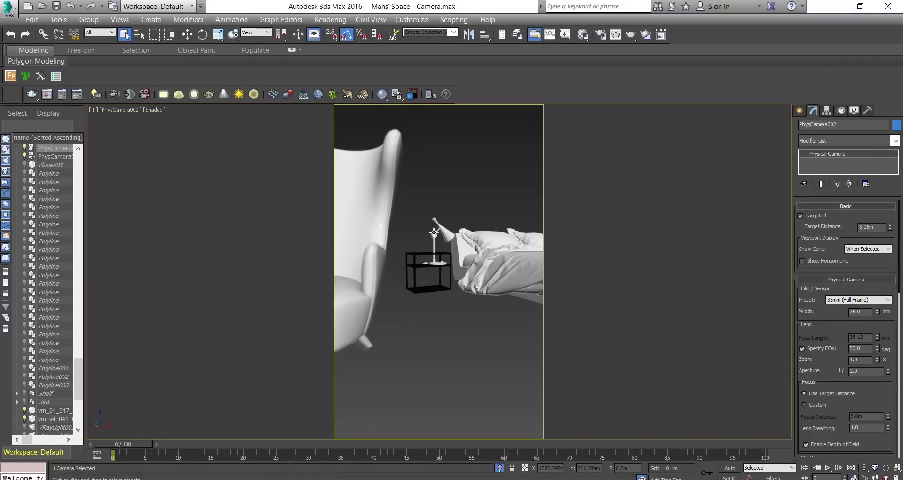
# - End the isolation to bring back the whole bedroom scene and save the file
pyautogui.click(499, 466)
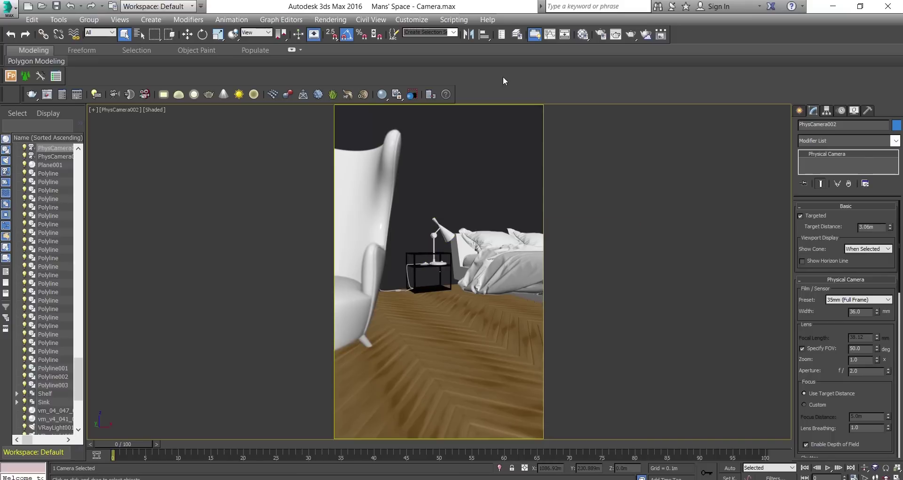
pyautogui.hotkey('ctrl', 's')
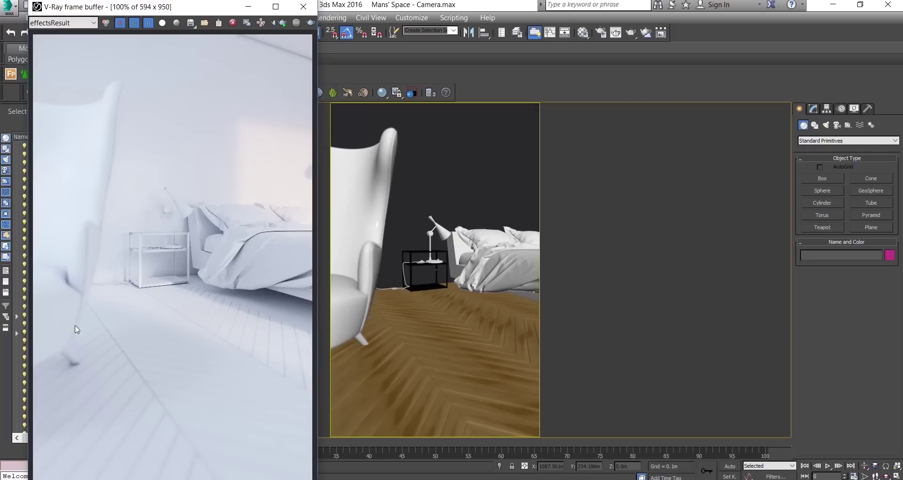
# - Examine the blurred chair and floor against the nightstand in the V-Ray render of the bedroom camera
pyautogui.scroll(1, 119, 448)
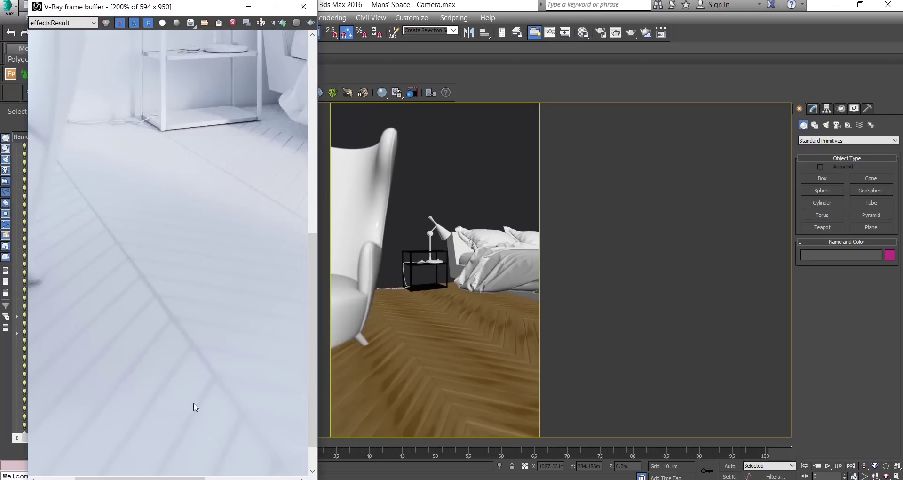
pyautogui.scroll(-1, 184, 381)
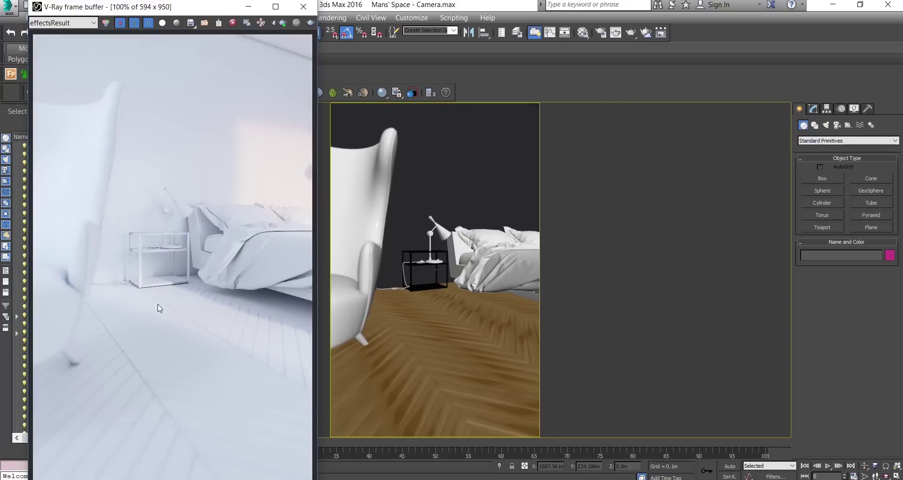
# - Examine the nightstand, lamp, bed and floor at 200% in the bedroom render to judge their sharpness
pyautogui.scroll(1, 165, 219)
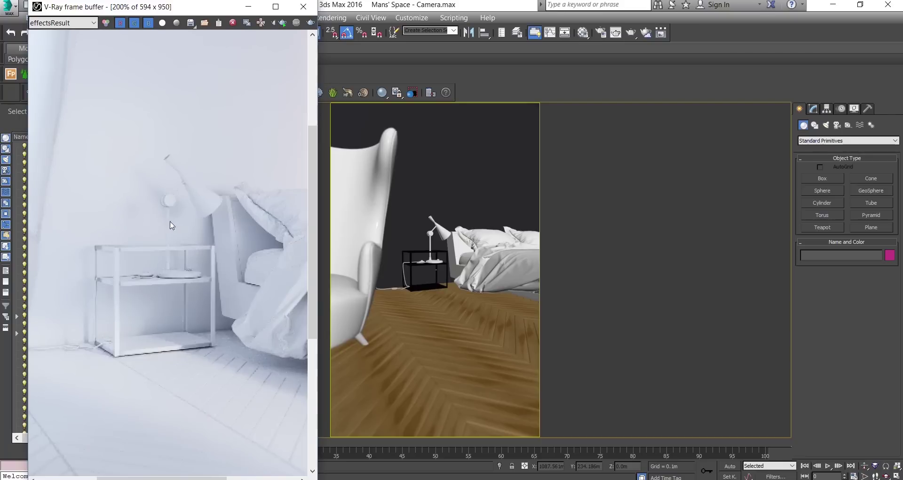
pyautogui.moveTo(178, 478); pyautogui.dragTo(190, 477)
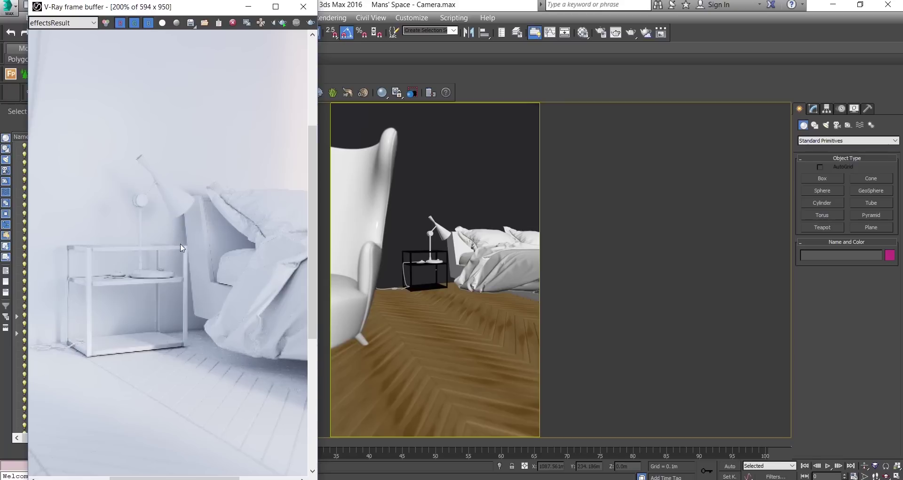
pyautogui.scroll(-1, 217, 282)
pyautogui.scroll(1, 273, 261)
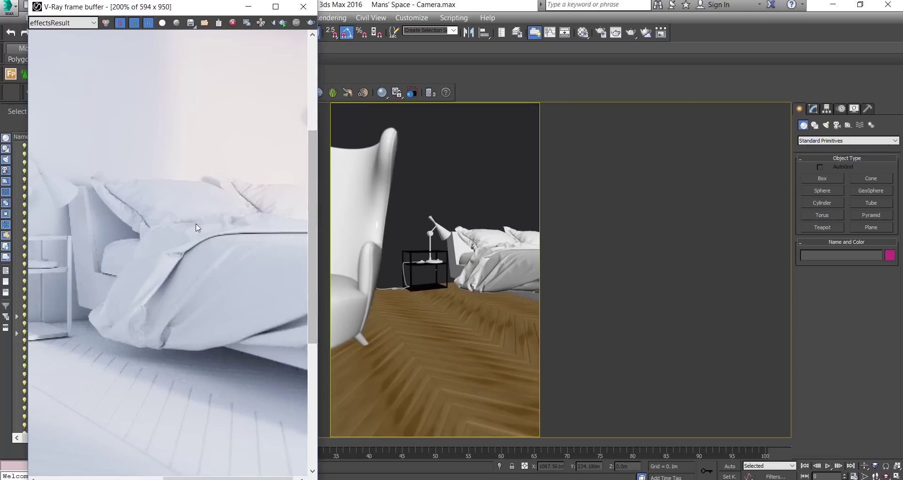
pyautogui.scroll(-1, 230, 230)
pyautogui.scroll(1, 291, 288)
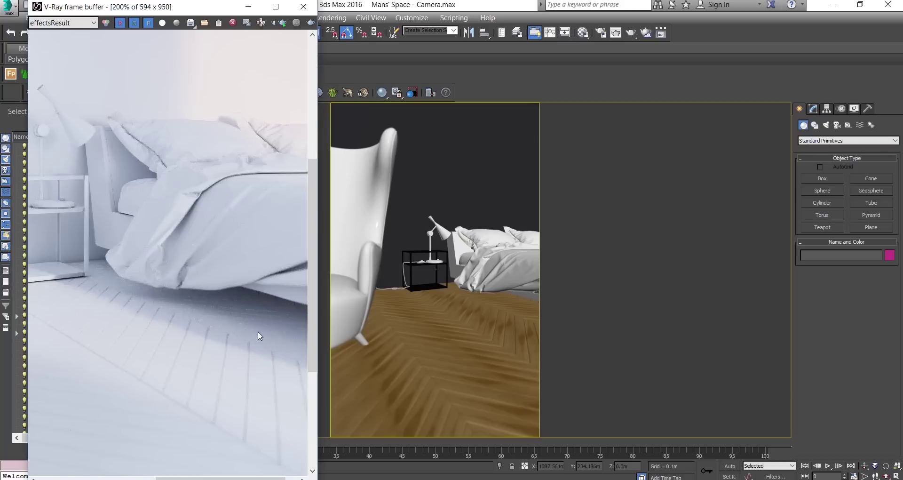
pyautogui.scroll(-1, 274, 308)
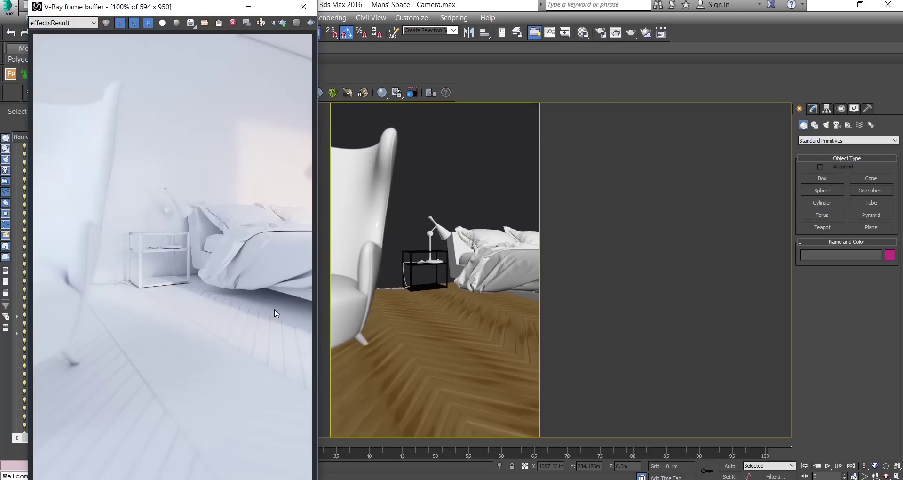
pyautogui.moveTo(192, 16); pyautogui.dragTo(196, 16)
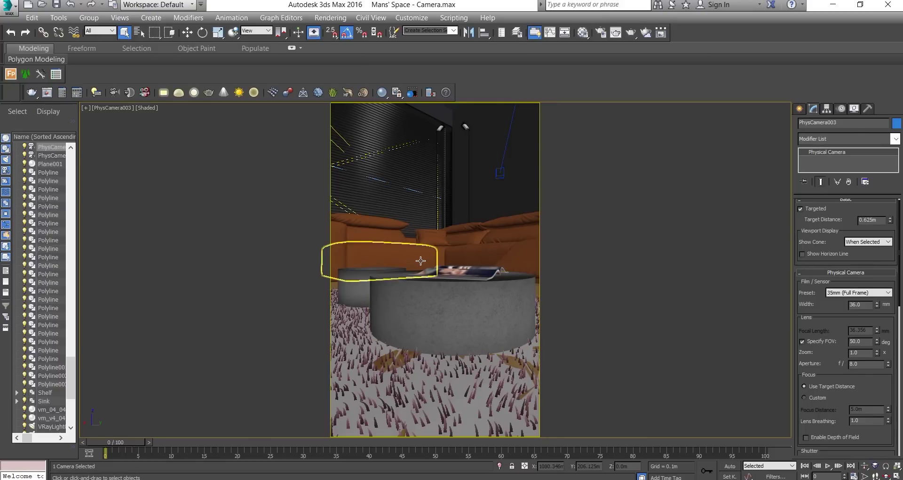
# - In the PhysCamera003 view, isolate the two round tables and the open magazine, and restore the four-viewport layout
pyautogui.click(115, 108)
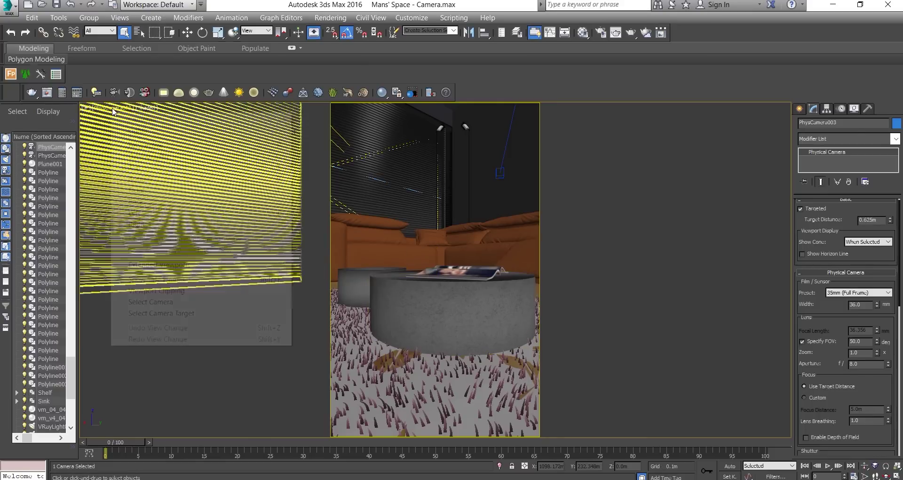
pyautogui.click(180, 302)
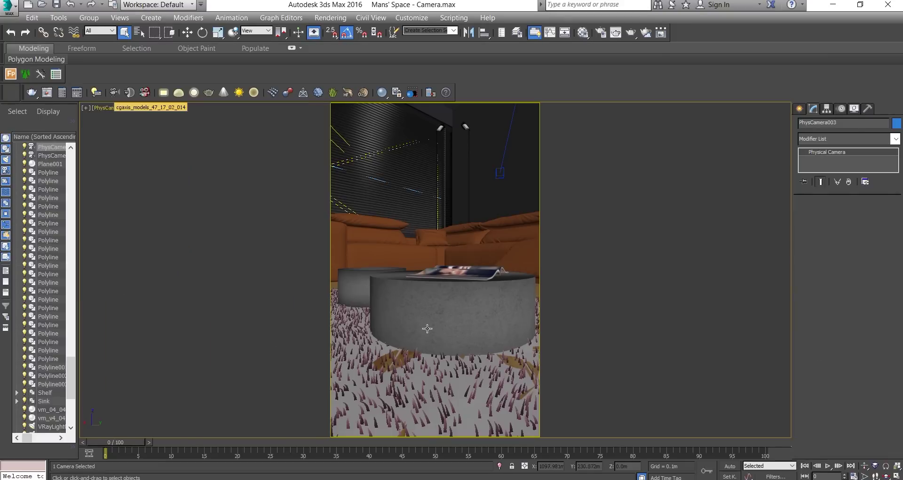
pyautogui.click(454, 316)
pyautogui.keyDown('ctrl'); pyautogui.click(459, 273); pyautogui.keyUp('ctrl')
pyautogui.keyDown('ctrl'); pyautogui.click(360, 279); pyautogui.keyUp('ctrl')
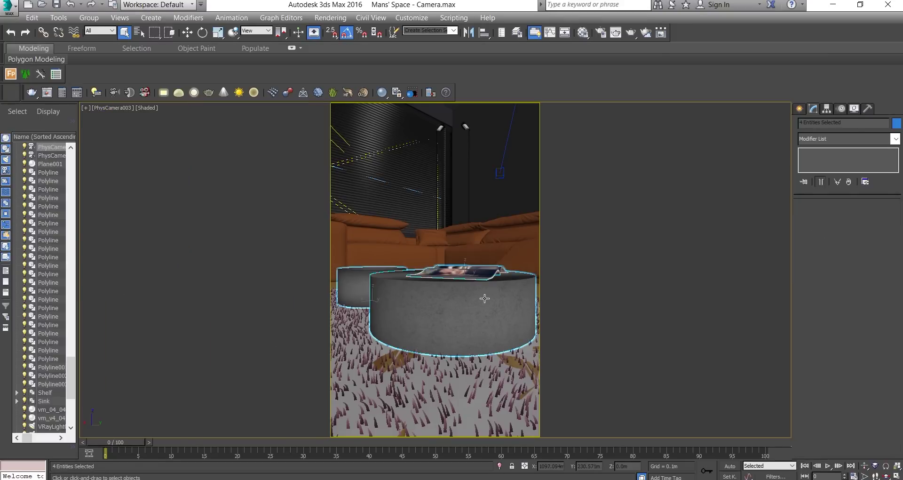
pyautogui.click(499, 465)
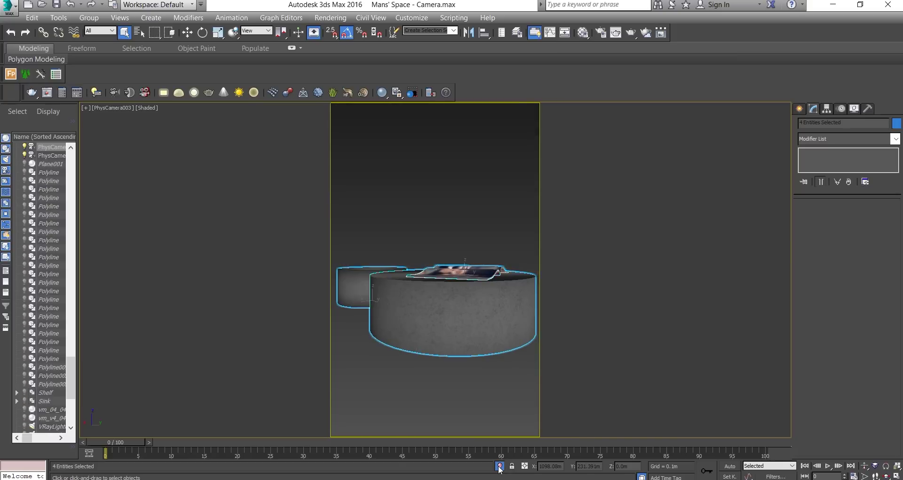
pyautogui.click(895, 475)
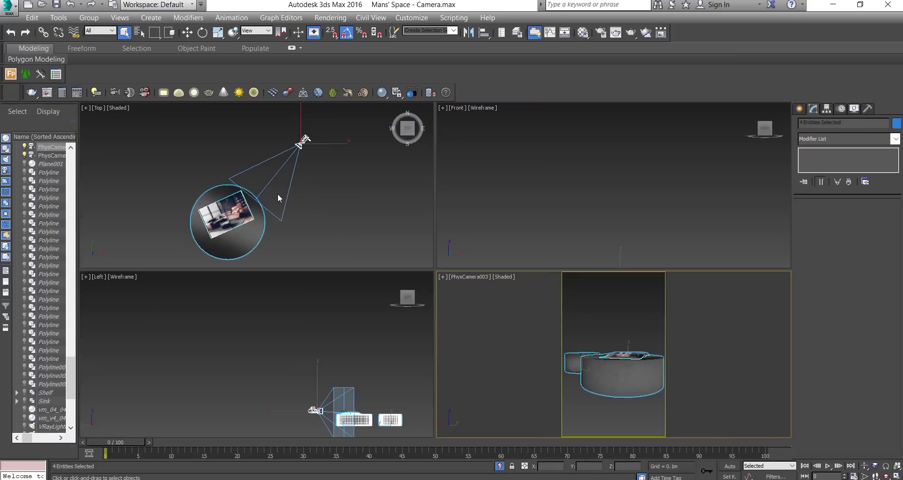
# - Select PhysCamera003 in the Top view, enable its depth of field and set the aperture to f/4
pyautogui.click(275, 192)
pyautogui.click(303, 139)
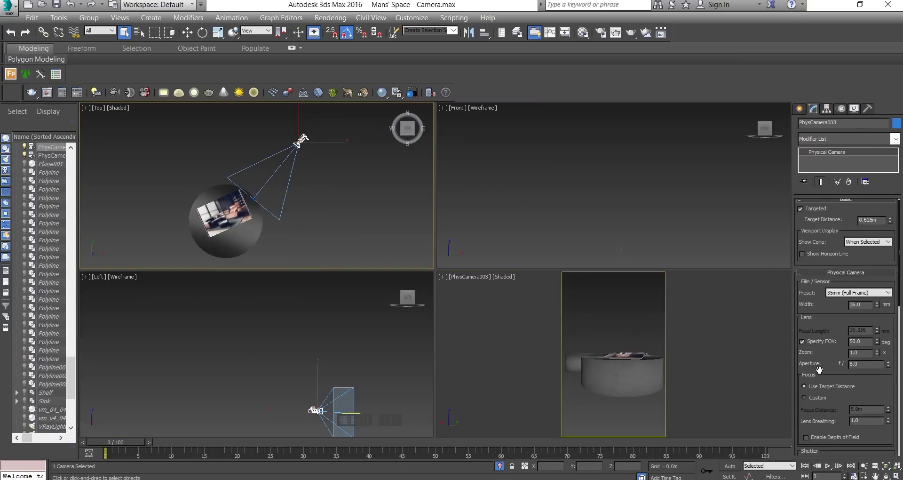
pyautogui.click(806, 437)
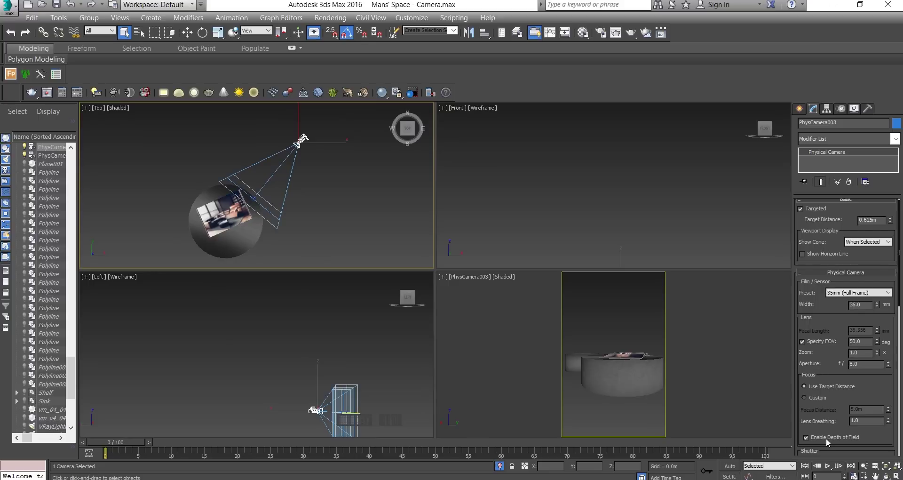
pyautogui.scroll(5, 277, 198)
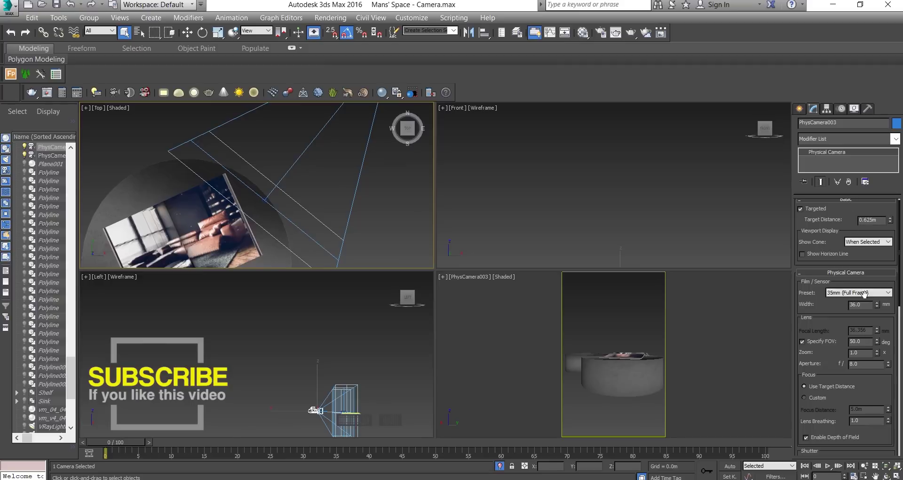
pyautogui.click(874, 362)
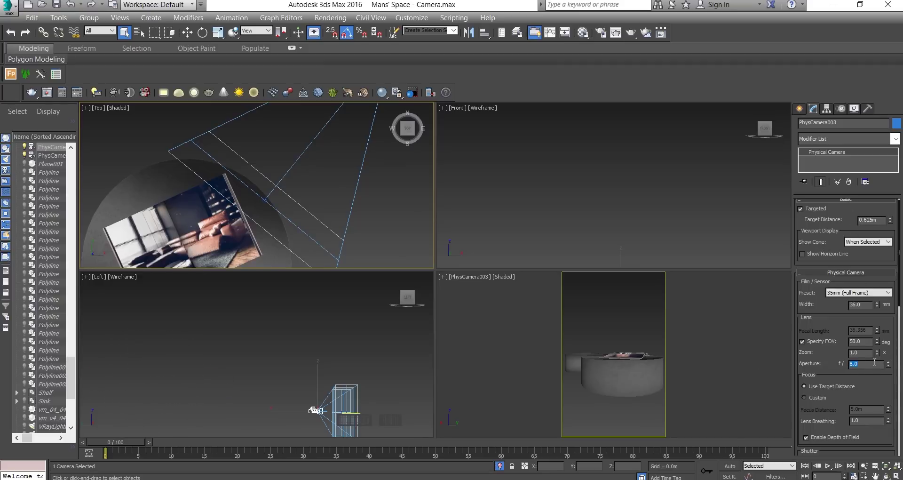
pyautogui.write('4')
pyautogui.press('Return')
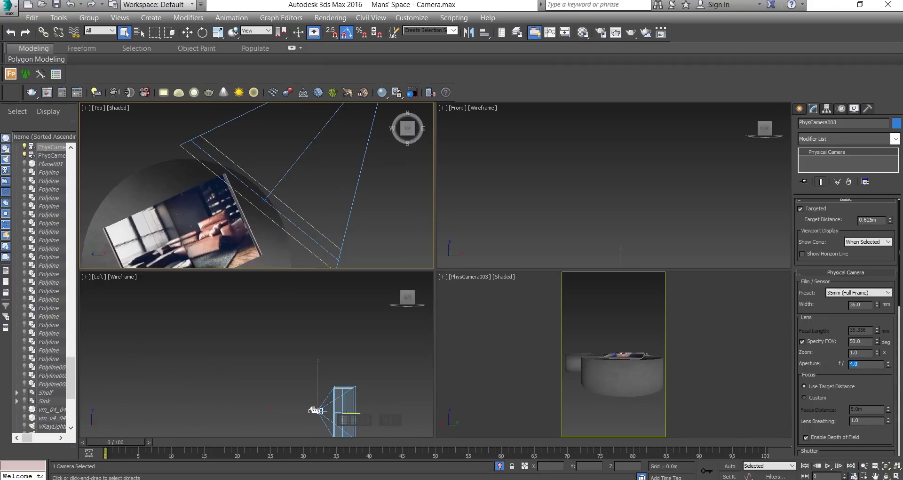
# - Set PhysCamera003's target distance to 0.631 m and check the focus planes against the table's edge in the Top view
pyautogui.click(891, 219)
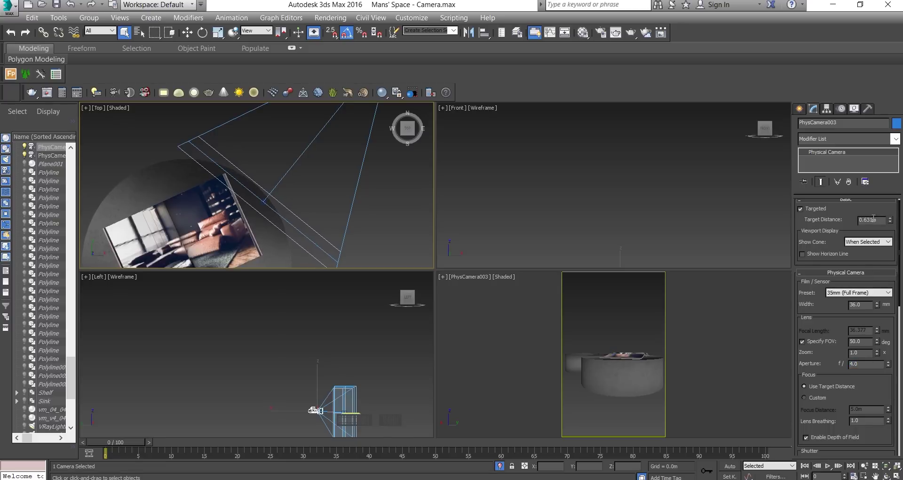
pyautogui.scroll(5, 257, 182)
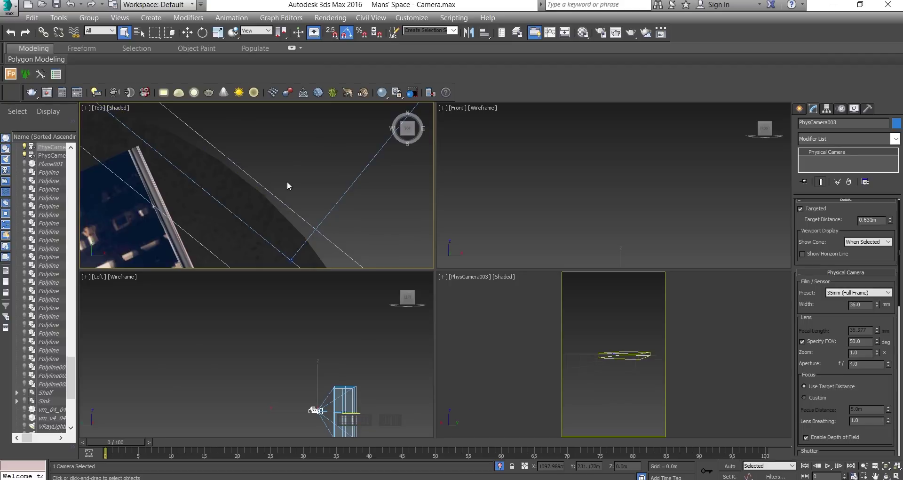
pyautogui.scroll(-4, 285, 187)
pyautogui.scroll(-2, 285, 188)
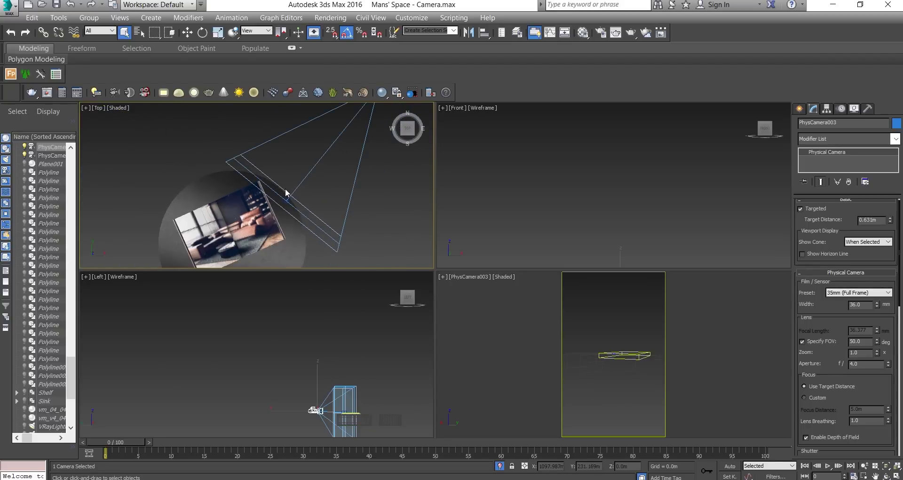
pyautogui.click(281, 208)
pyautogui.moveTo(281, 208); pyautogui.dragTo(260, 171, button='middle')
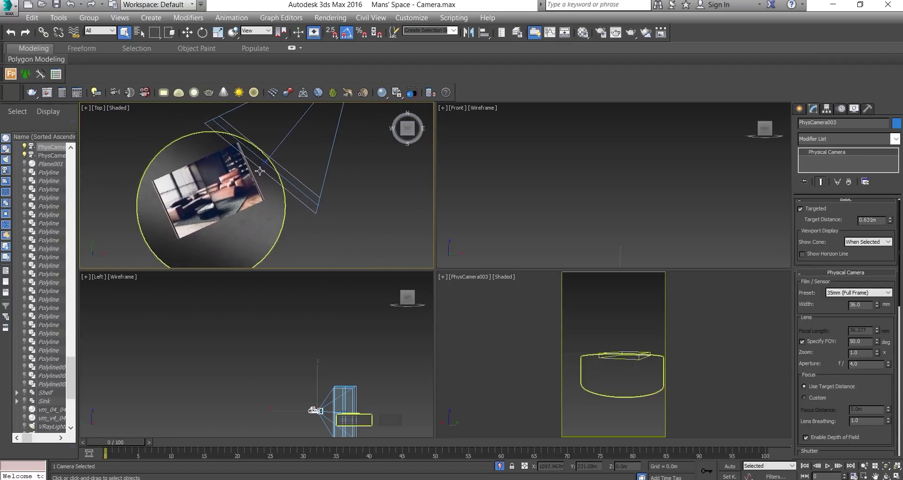
# - Move the open magazine slightly on the round table in the Top view, to about X 1097.763 m, Y 230.975 m
pyautogui.click(253, 194)
pyautogui.click(251, 198)
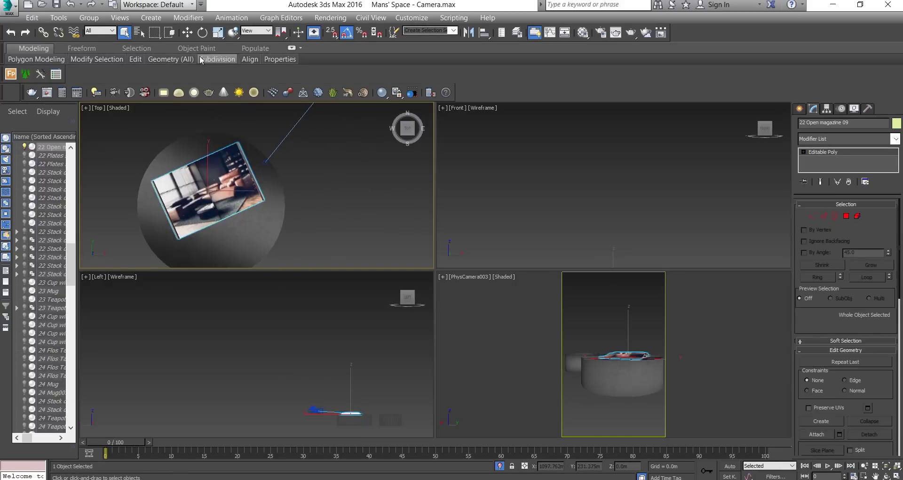
pyautogui.press('w')
pyautogui.moveTo(221, 177); pyautogui.dragTo(228, 185)
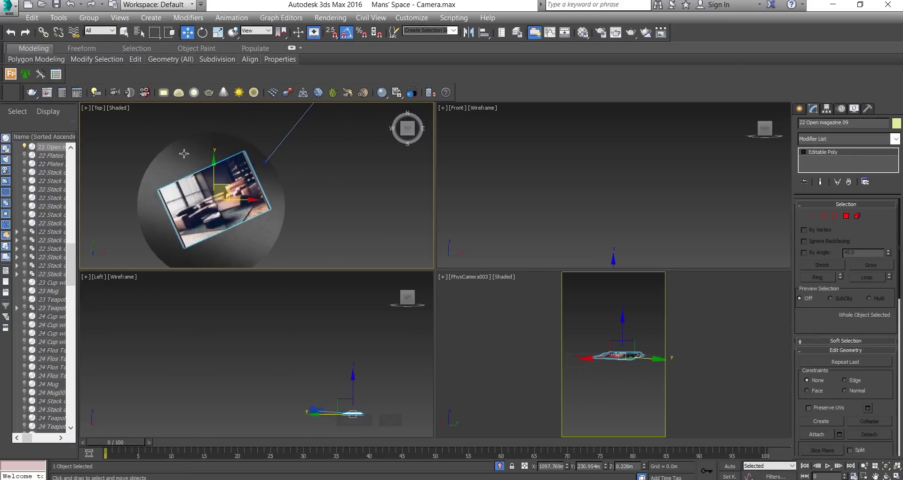
pyautogui.moveTo(223, 186); pyautogui.dragTo(222, 181)
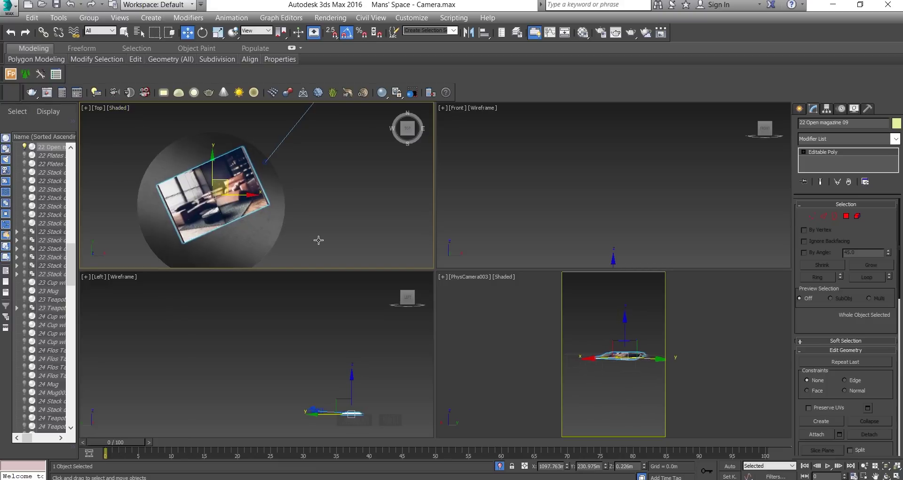
# - Select the camera of the PhysCamera003 view, maximize that view and end the isolation to bring back the whole scene
pyautogui.rightClick(579, 332)
pyautogui.click(471, 277)
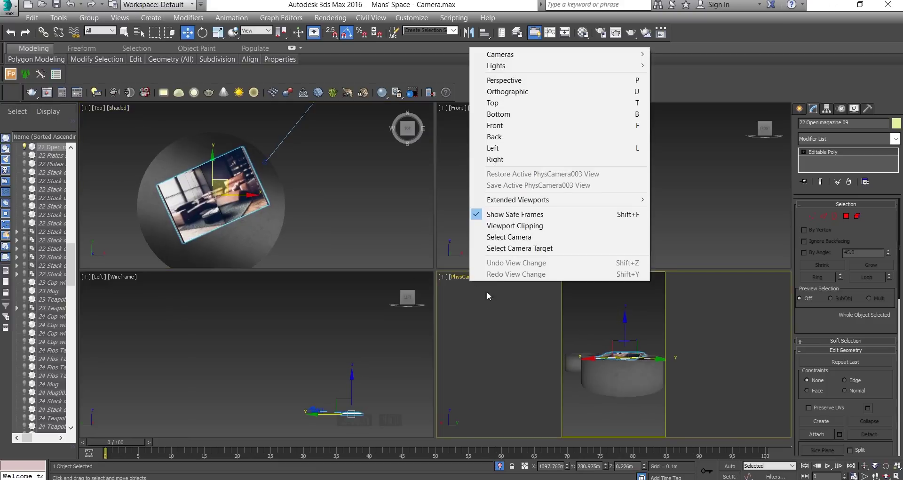
pyautogui.click(500, 236)
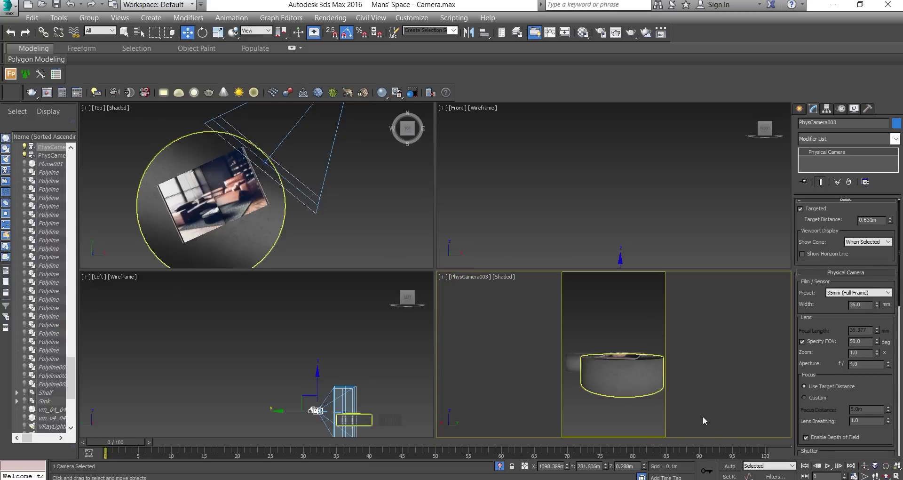
pyautogui.click(896, 475)
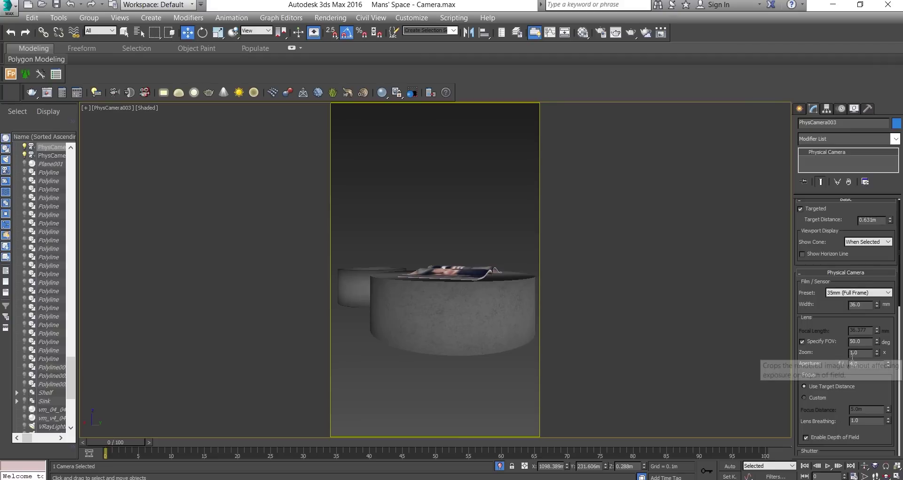
pyautogui.click(500, 466)
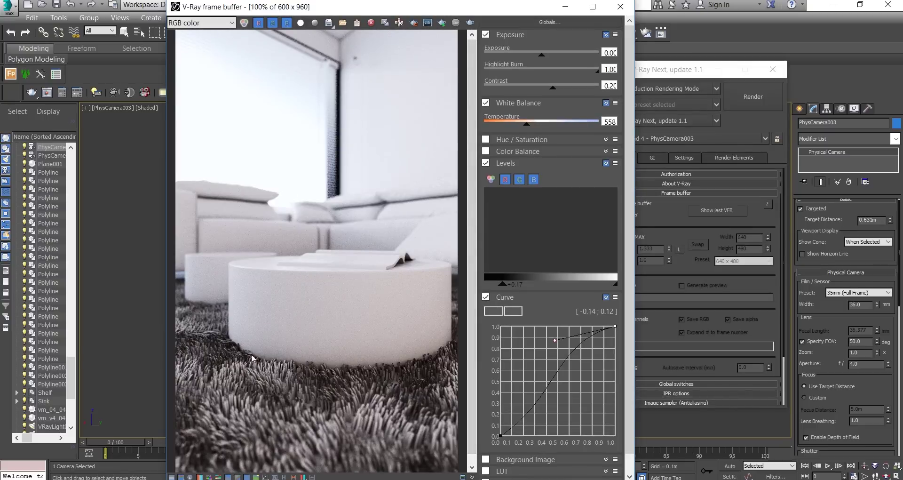
# - Hide the colour corrections beside the table render and move the frame buffer aside to uncover the camera view
pyautogui.click(171, 477)
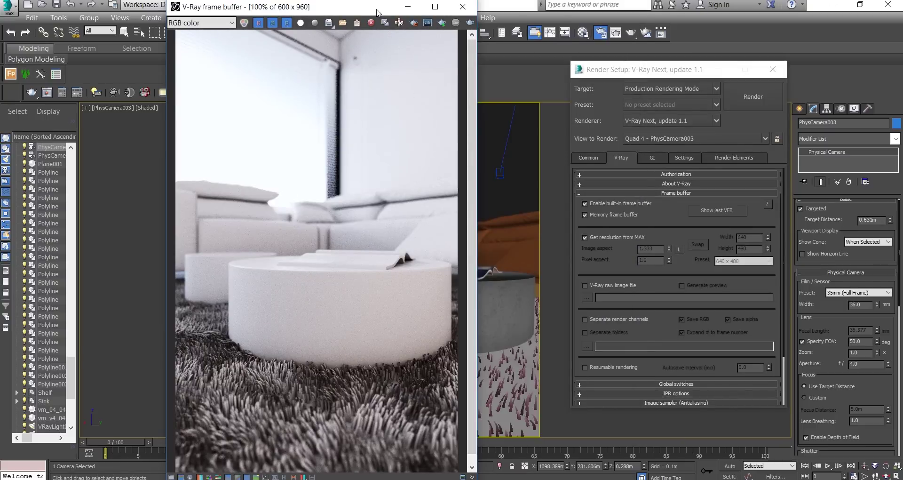
pyautogui.moveTo(378, 10); pyautogui.dragTo(381, 11)
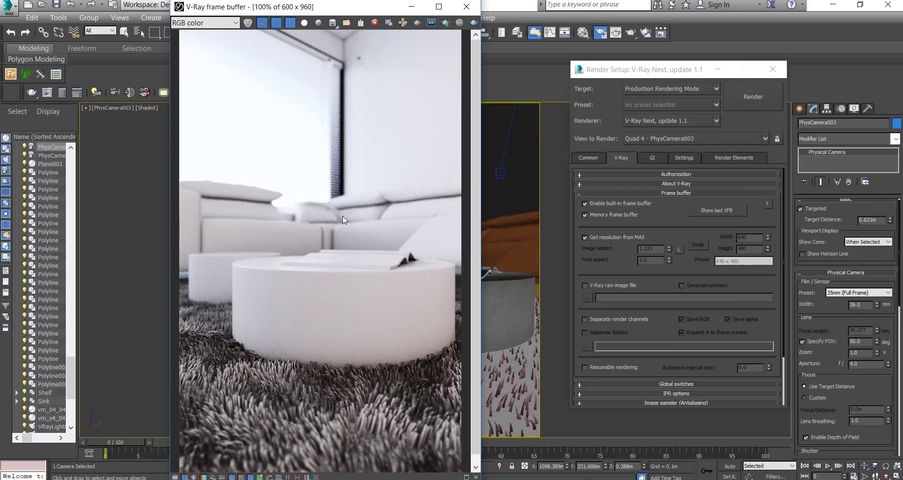
pyautogui.moveTo(353, 7); pyautogui.dragTo(191, 7)
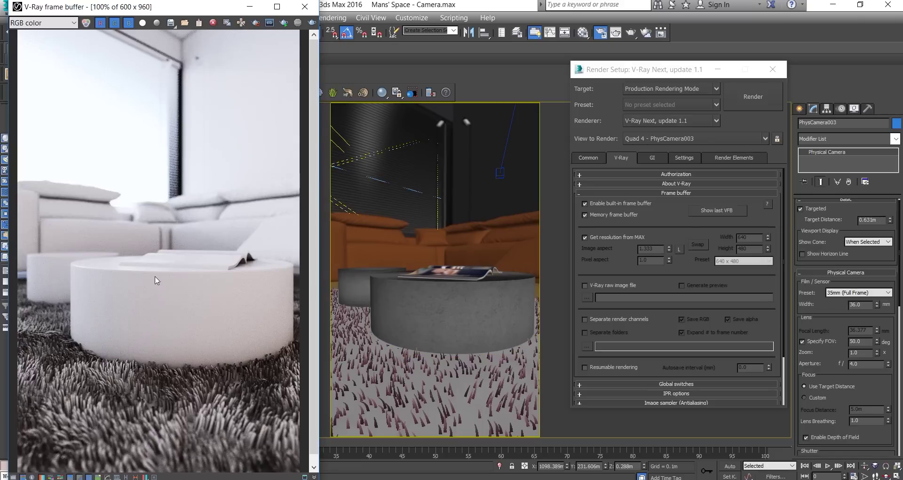
# - Inspect the blur around the table and sofa at 200%, and display the defocusAmount channel of the render
pyautogui.scroll(1, 157, 282)
pyautogui.moveTo(185, 468); pyautogui.dragTo(159, 468)
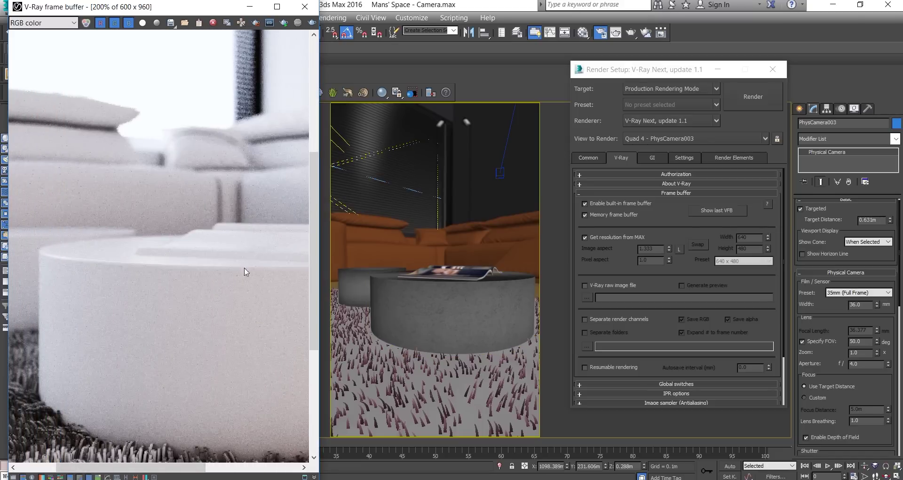
pyautogui.scroll(-1, 200, 264)
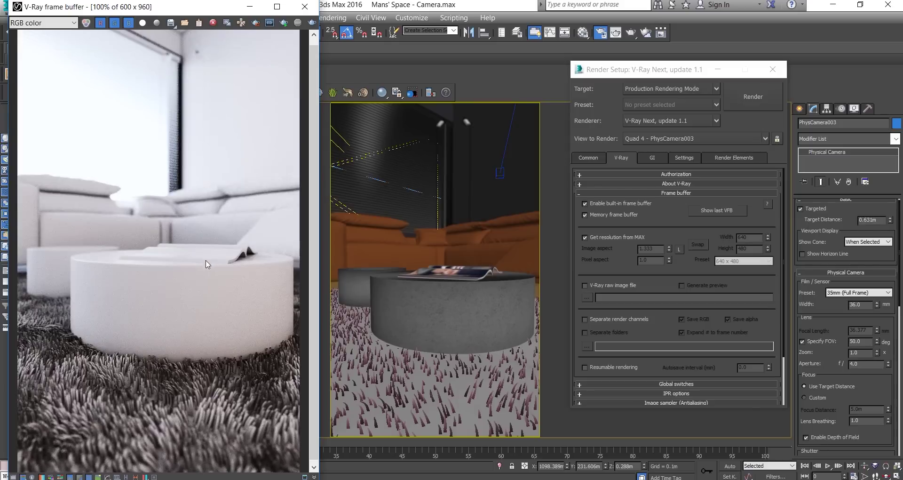
pyautogui.moveTo(311, 163); pyautogui.dragTo(313, 128)
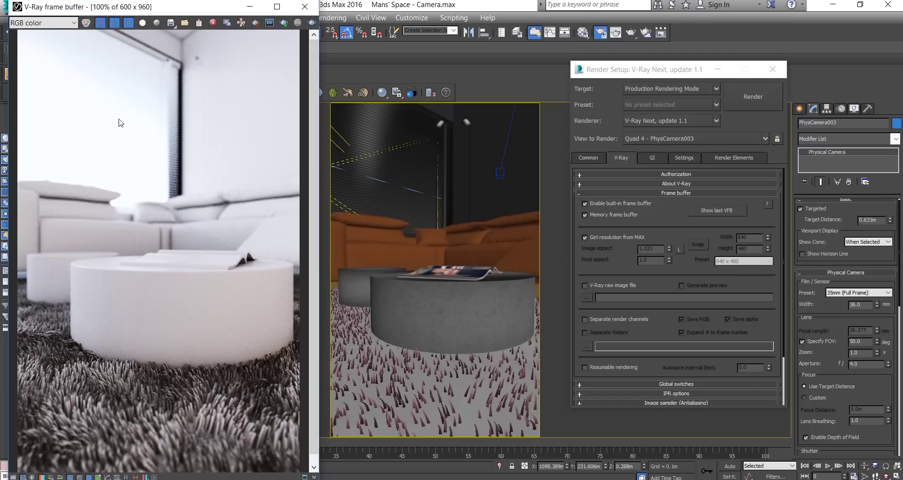
pyautogui.click(73, 23)
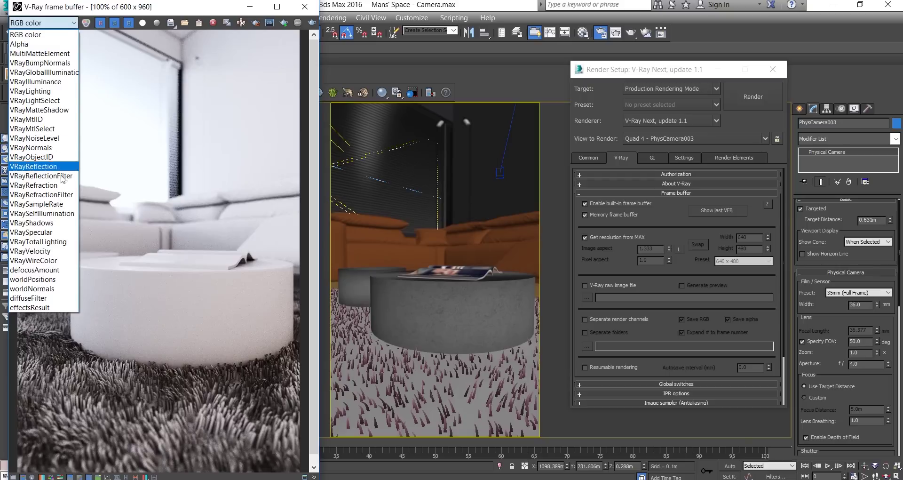
pyautogui.click(52, 273)
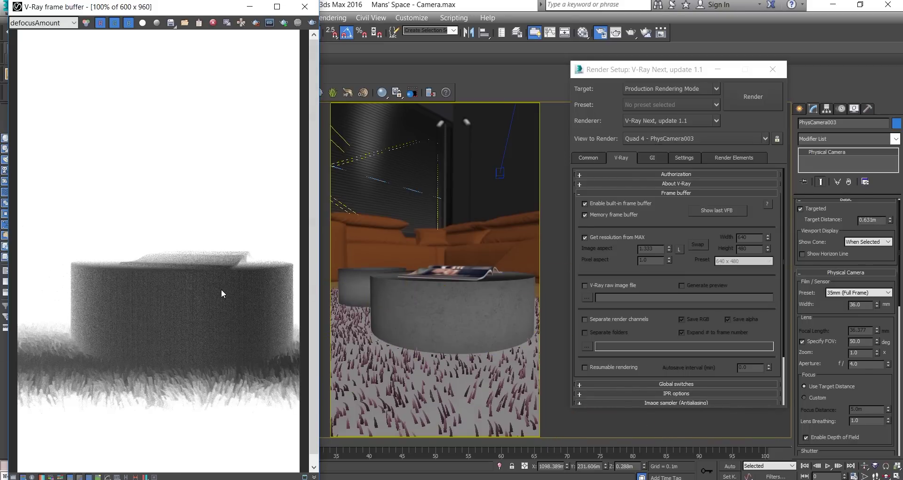
# - Examine the defocusAmount channel of the table render at 100% and 200%, and switch the display to effectsResult
pyautogui.scroll(1, 259, 278)
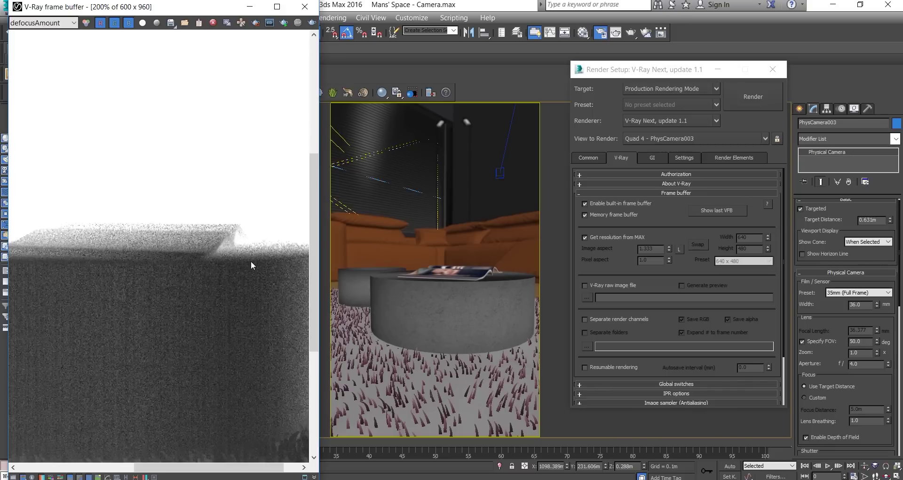
pyautogui.scroll(-1, 258, 265)
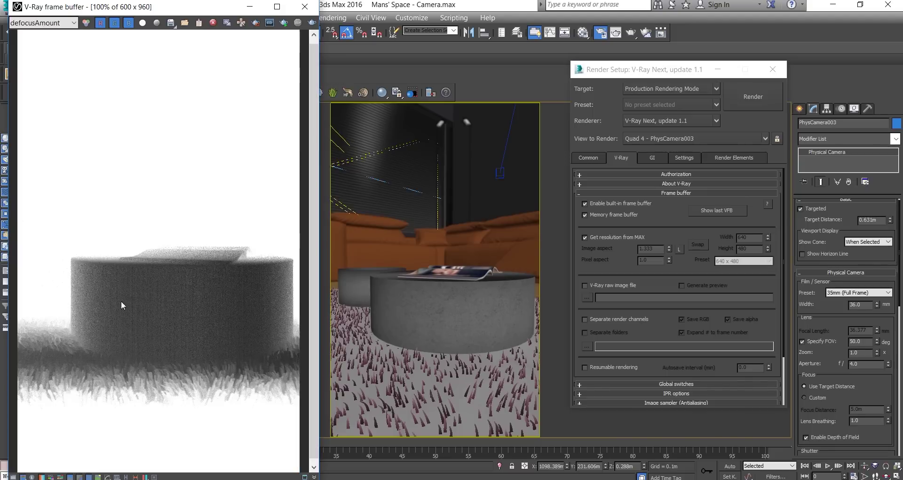
pyautogui.scroll(1, 164, 264)
pyautogui.scroll(-1, 162, 268)
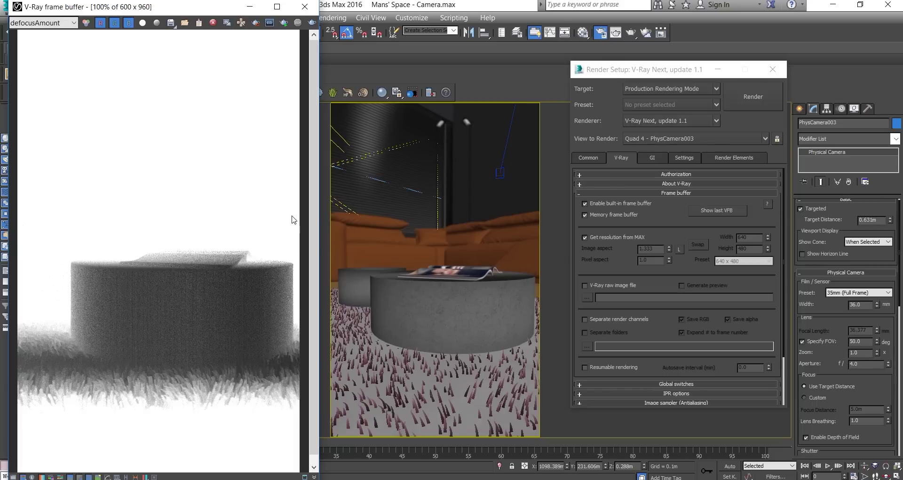
pyautogui.click(61, 23)
pyautogui.click(49, 304)
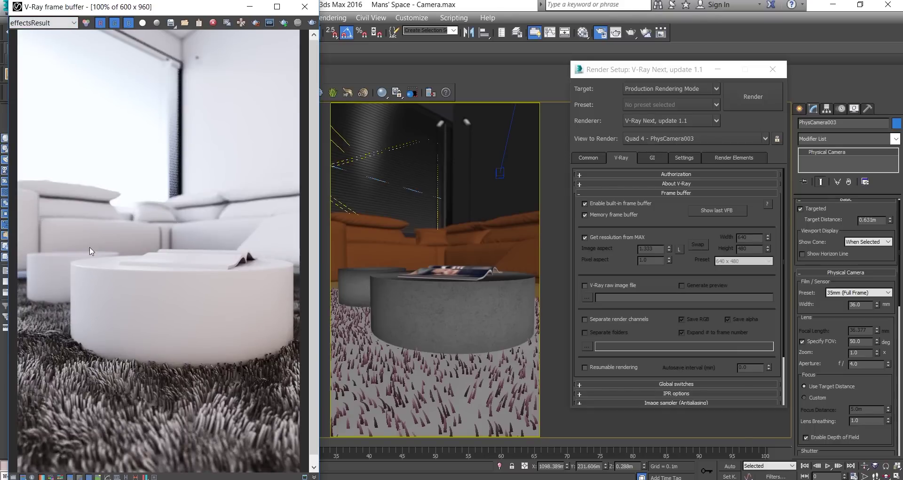
# - Compare the RGB color and effectsResult channels of the table render at 200%, and return to the whole image
pyautogui.click(68, 25)
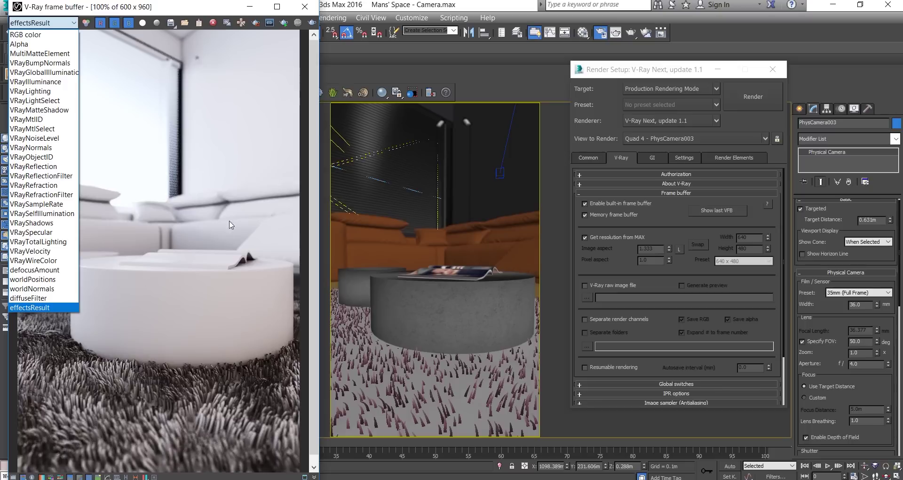
pyautogui.click(42, 36)
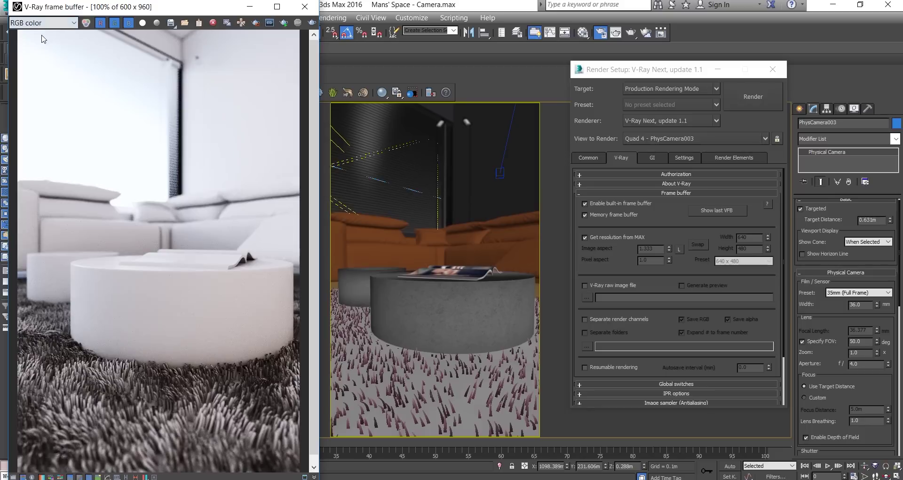
pyautogui.scroll(1, 120, 285)
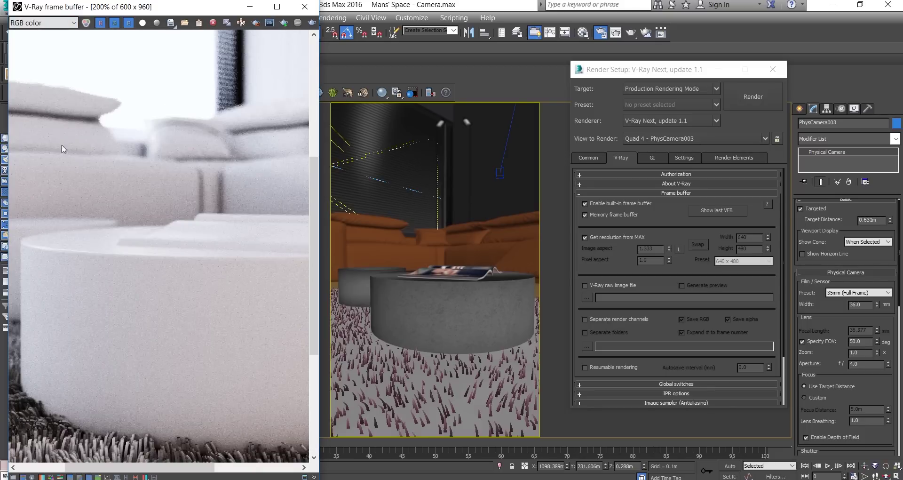
pyautogui.click(73, 24)
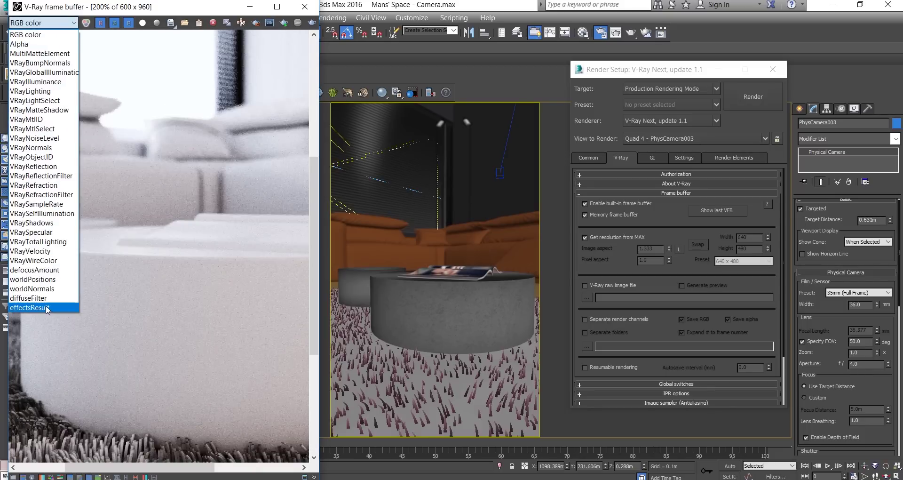
pyautogui.click(47, 308)
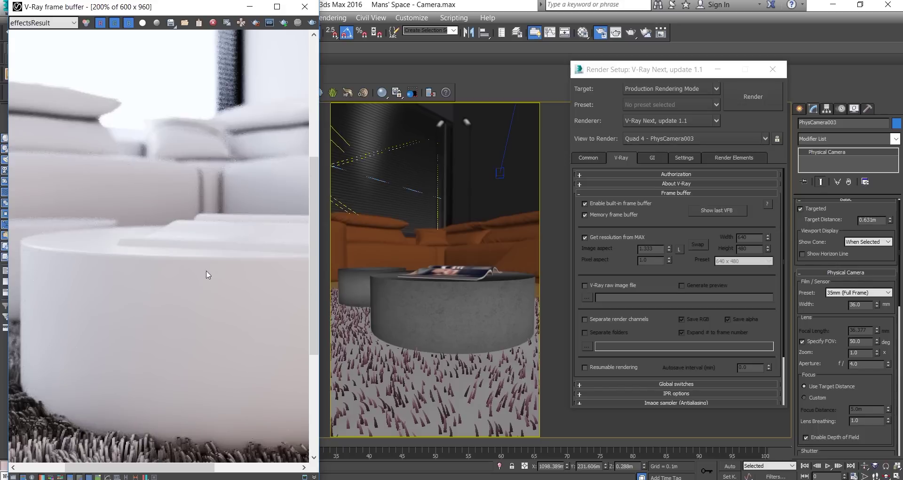
pyautogui.scroll(-2, 158, 290)
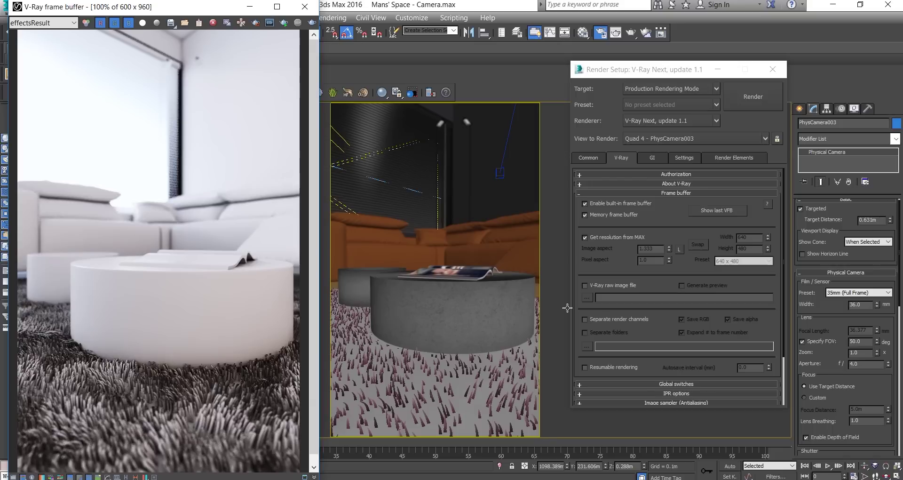
# - Reveal the camera's Exposure settings, and clear Render Setup and the frame buffer off the PhysCamera003 view
pyautogui.moveTo(808, 329); pyautogui.dragTo(808, 165)
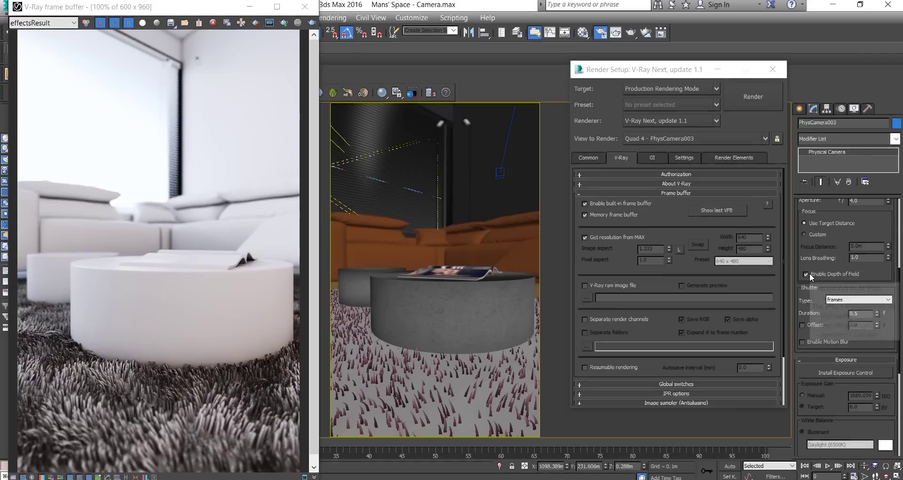
pyautogui.moveTo(811, 306); pyautogui.dragTo(810, 234)
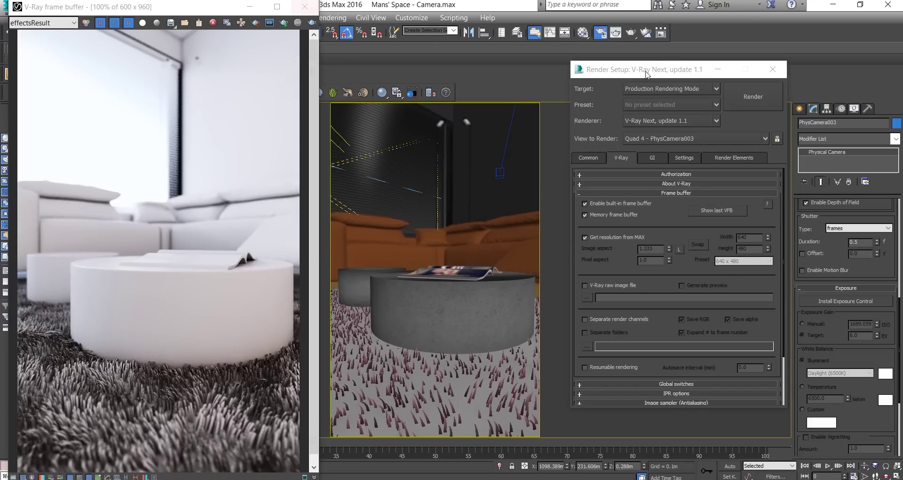
pyautogui.click(650, 193)
pyautogui.click(589, 158)
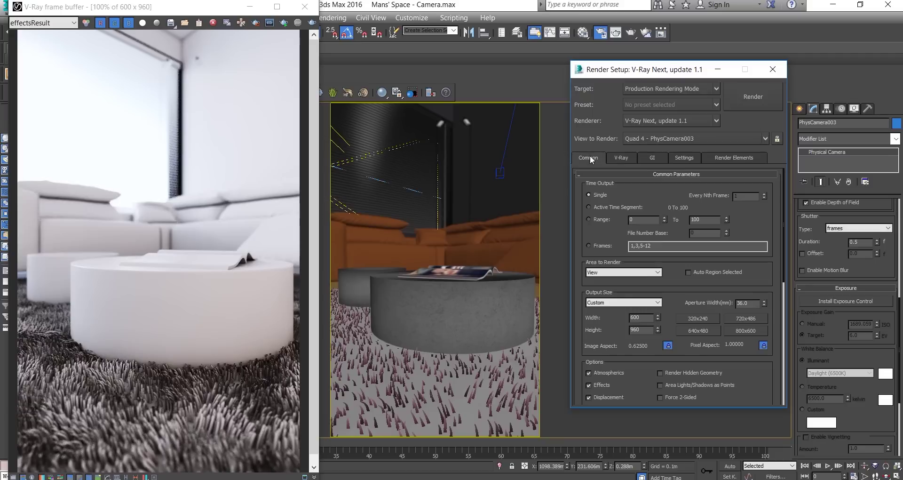
pyautogui.click(774, 72)
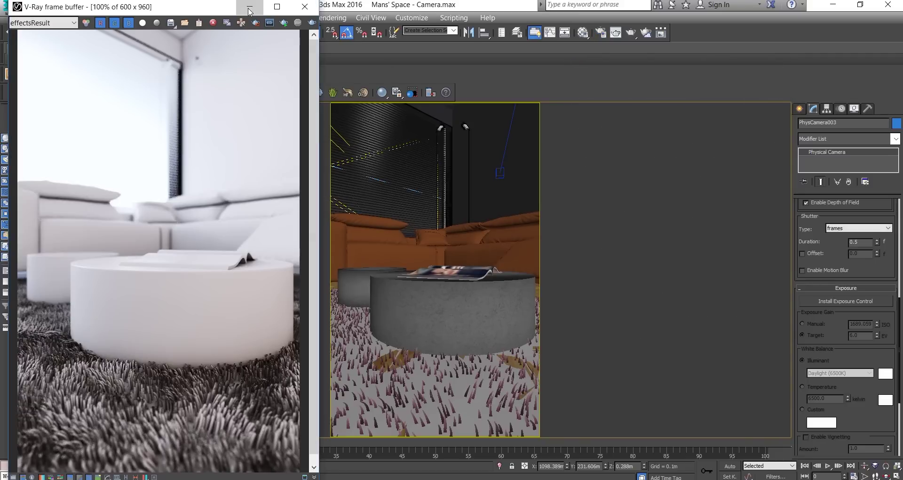
pyautogui.click(249, 7)
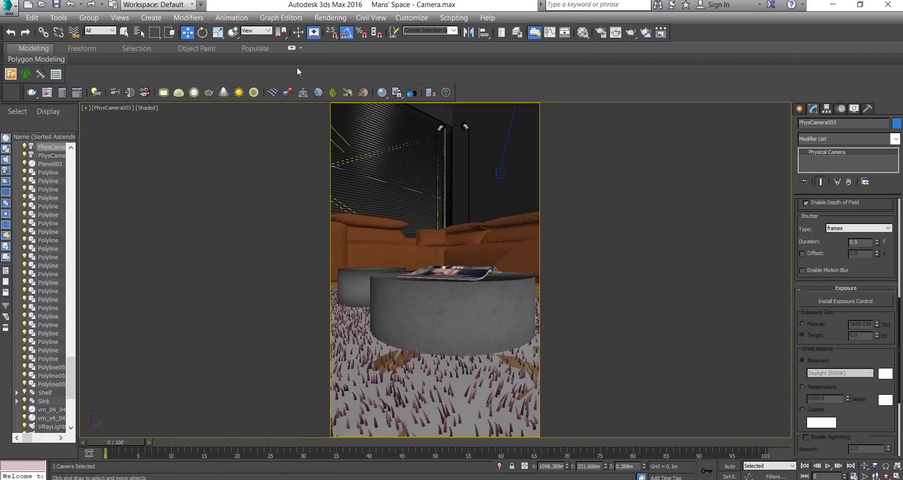
# - Switch the viewport to PhysCamera001 and select that camera
pyautogui.click(486, 187)
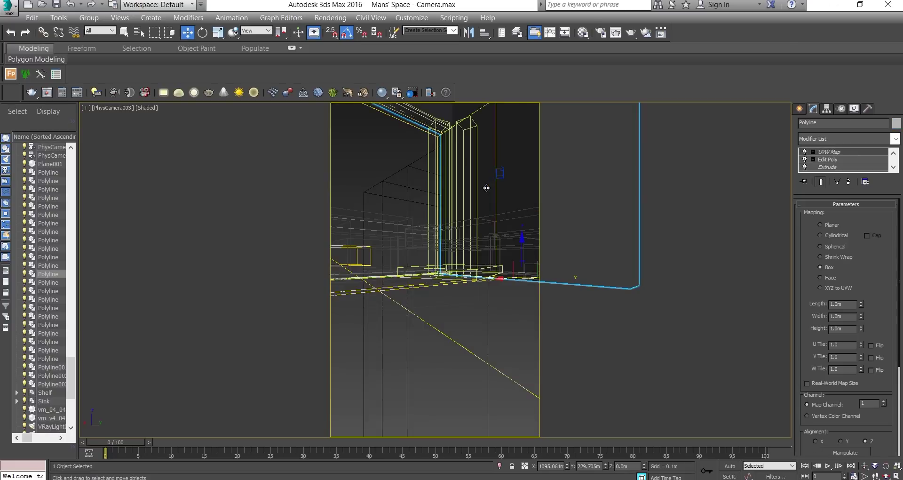
pyautogui.press('c')
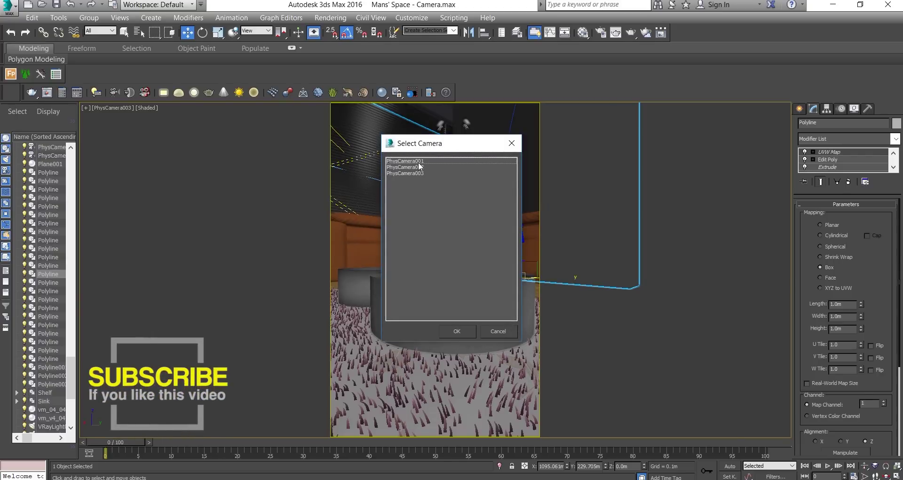
pyautogui.doubleClick(419, 162)
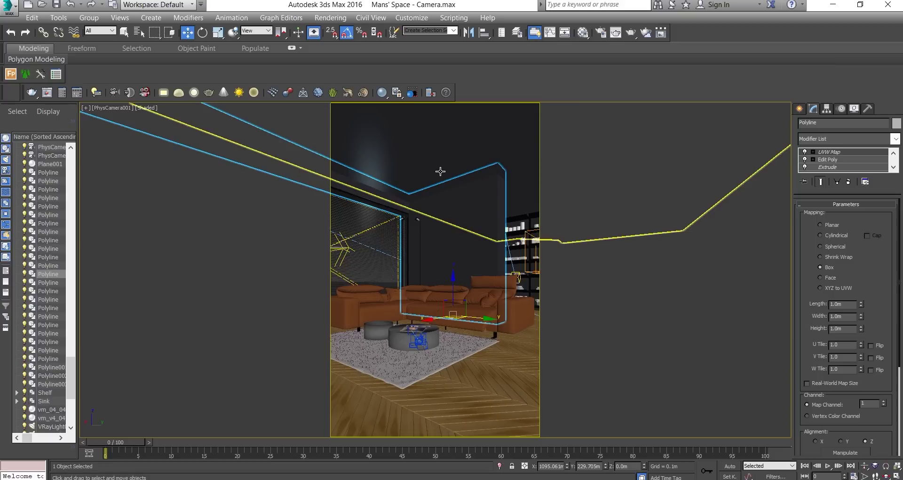
pyautogui.click(112, 110)
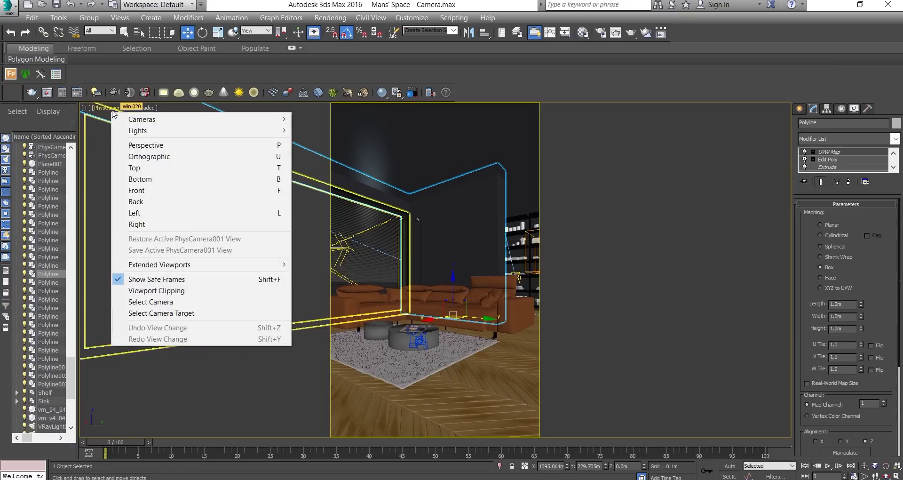
pyautogui.click(185, 305)
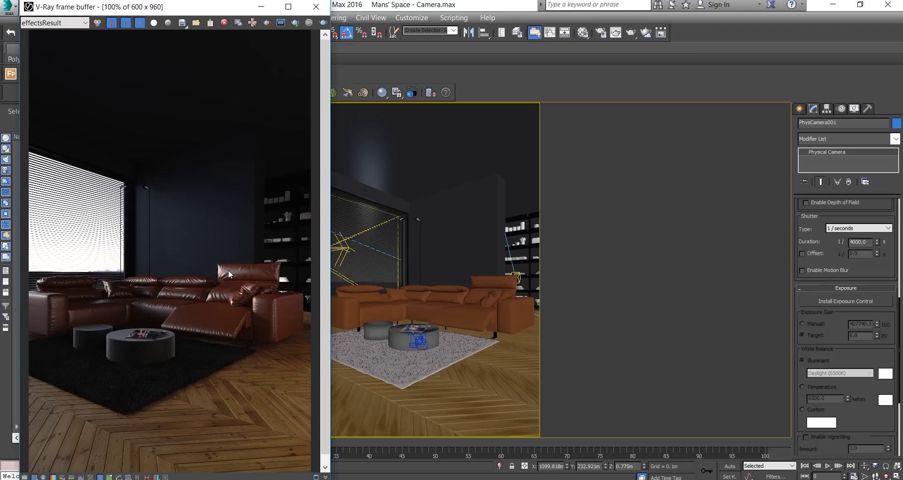
# - Examine the dark wall, ceiling, lamps, sofa and rug in the PhysCamera001 render at up to 800%
pyautogui.scroll(1, 143, 170)
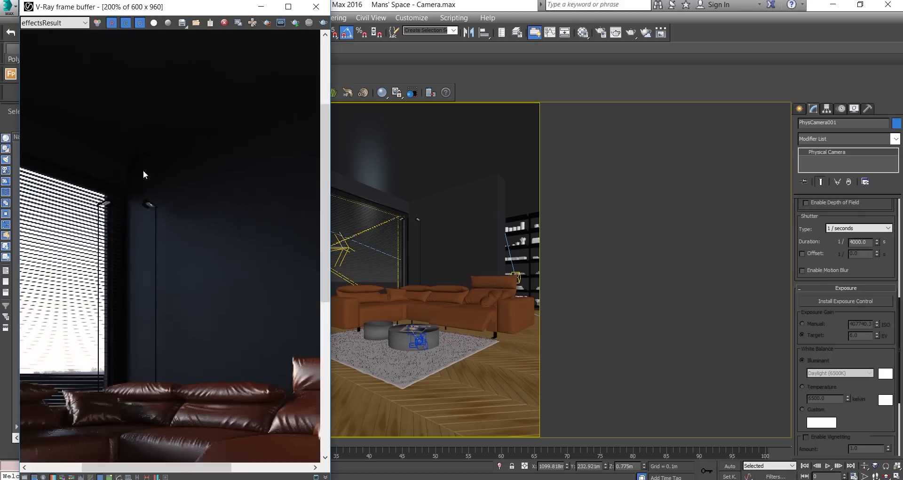
pyautogui.scroll(1, 138, 164)
pyautogui.scroll(1, 117, 183)
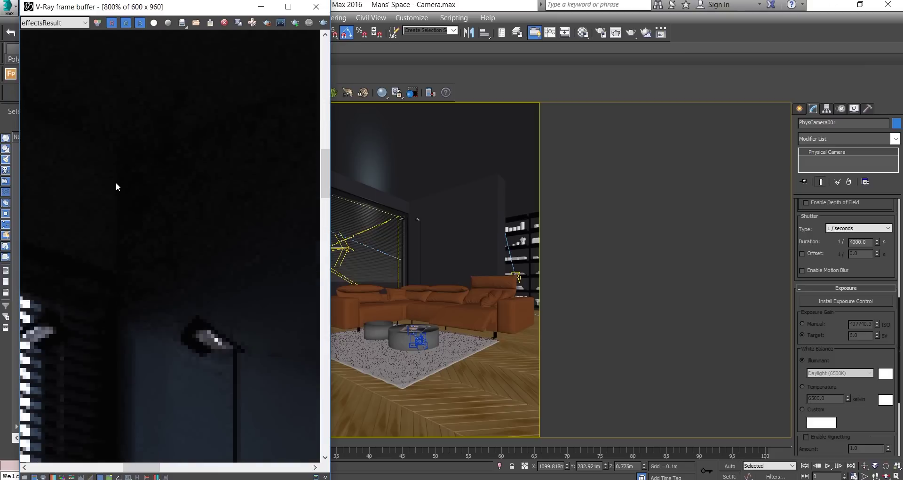
pyautogui.scroll(-1, 116, 183)
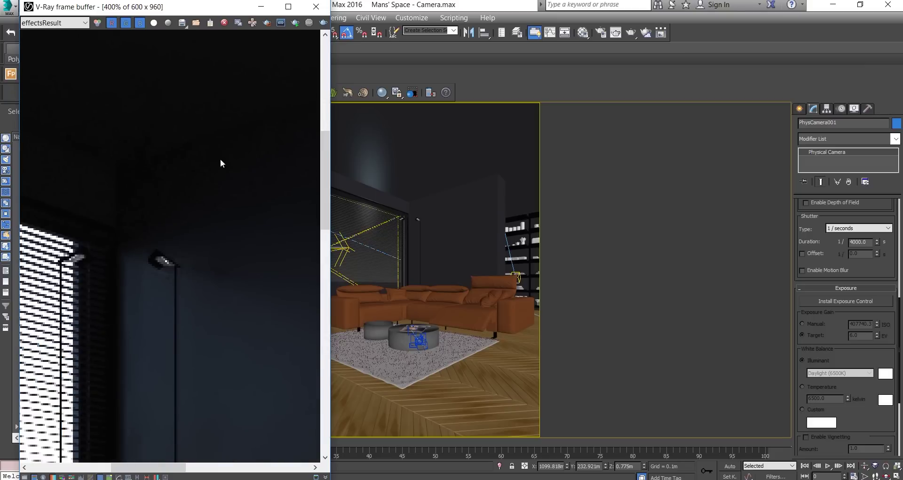
pyautogui.scroll(-1, 202, 168)
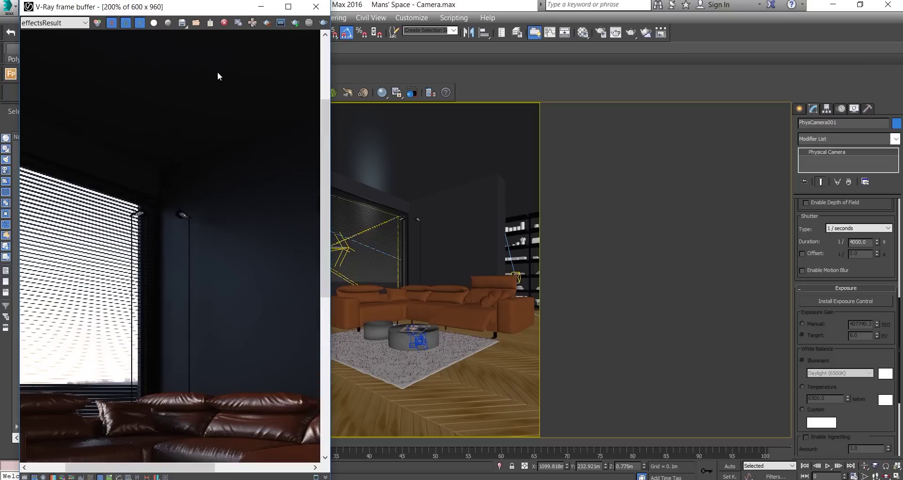
pyautogui.scroll(-1, 214, 133)
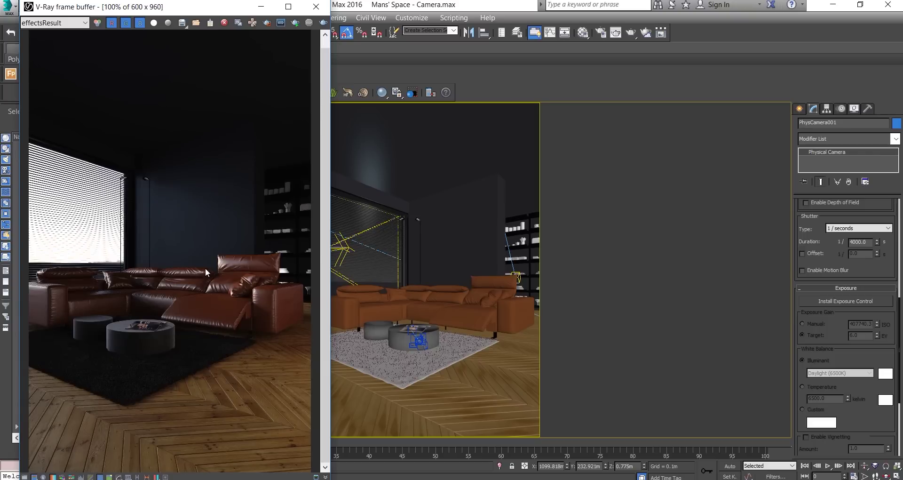
pyautogui.scroll(1, 158, 367)
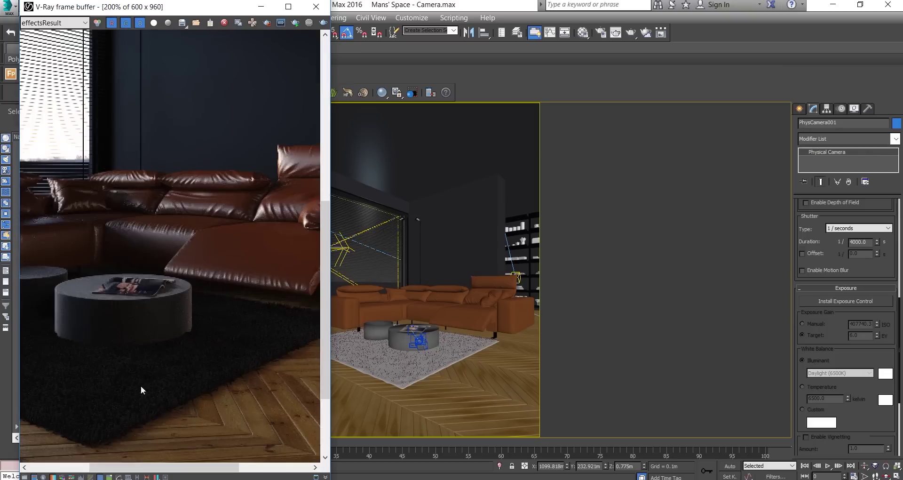
pyautogui.scroll(1, 144, 383)
pyautogui.scroll(-3, 212, 298)
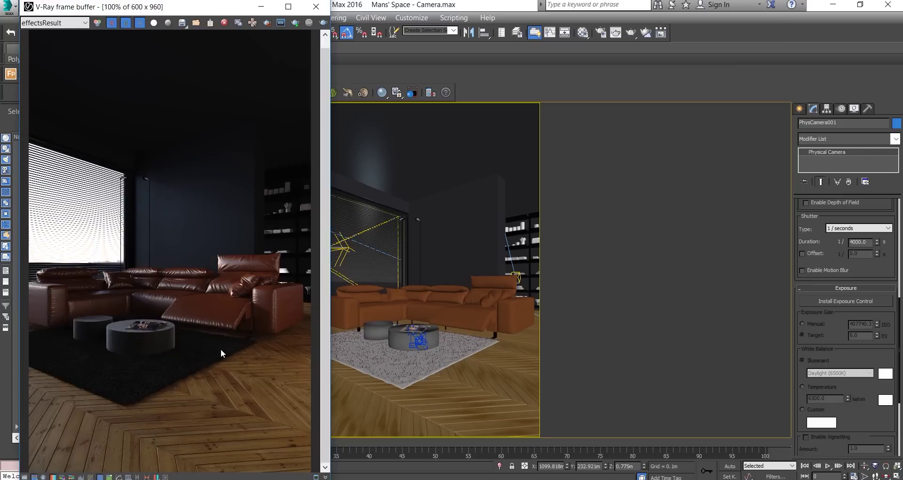
pyautogui.scroll(2, 242, 343)
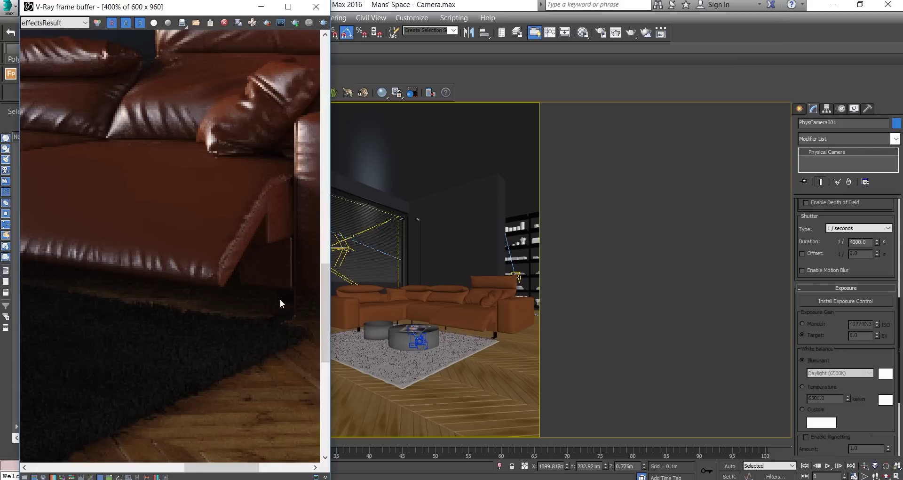
pyautogui.scroll(-2, 193, 323)
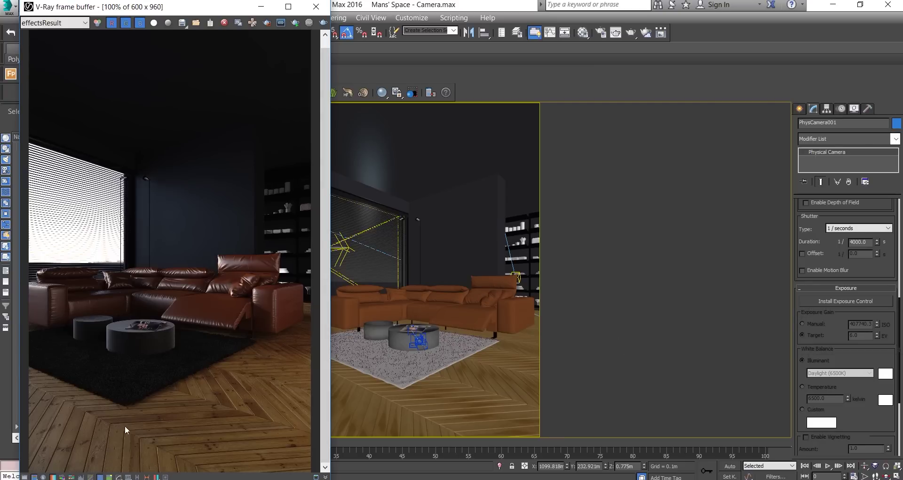
# - Install the exposure control for PhysCamera001 and set its target exposure to 6 EV
pyautogui.click(822, 301)
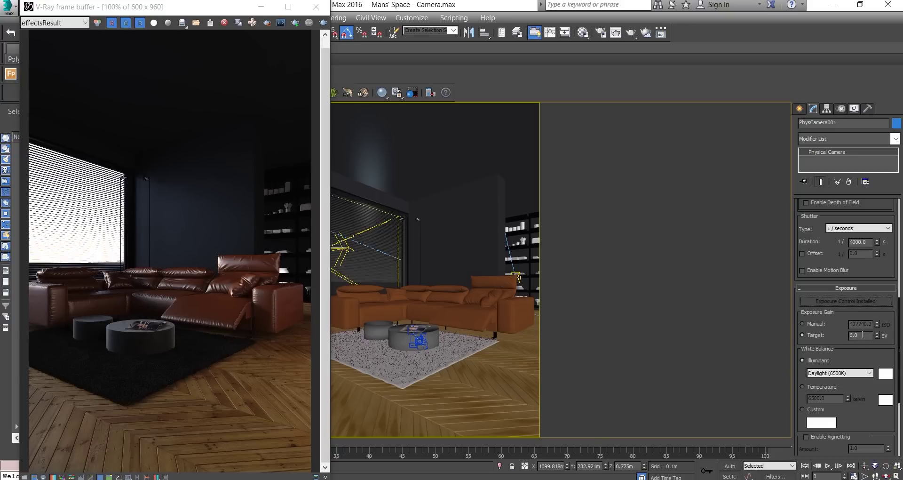
pyautogui.moveTo(862, 335); pyautogui.dragTo(847, 336)
pyautogui.write('6')
pyautogui.press('Return')
pyautogui.press('Escape')
pyautogui.moveTo(818, 308); pyautogui.dragTo(818, 300)
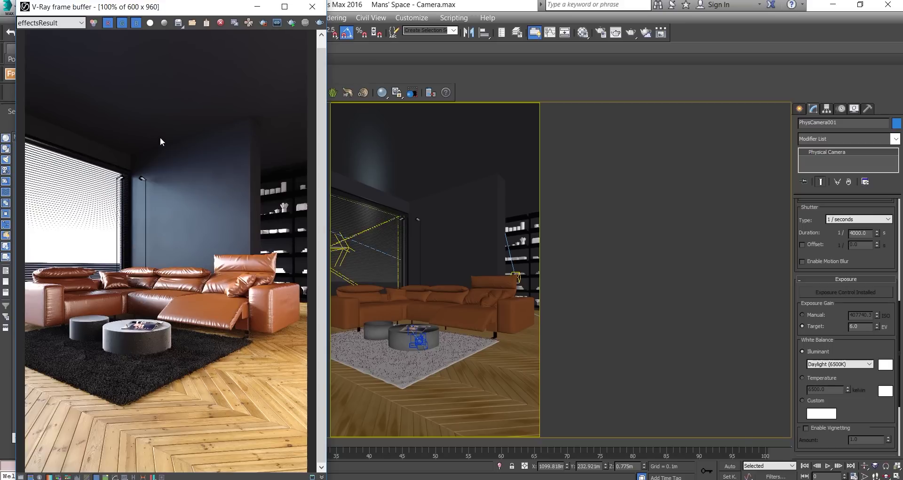
# - Examine the wall, lamps, sofa, tables and rug in the new PhysCamera001 render at 200% and 400%
pyautogui.scroll(2, 156, 129)
pyautogui.scroll(2, 117, 215)
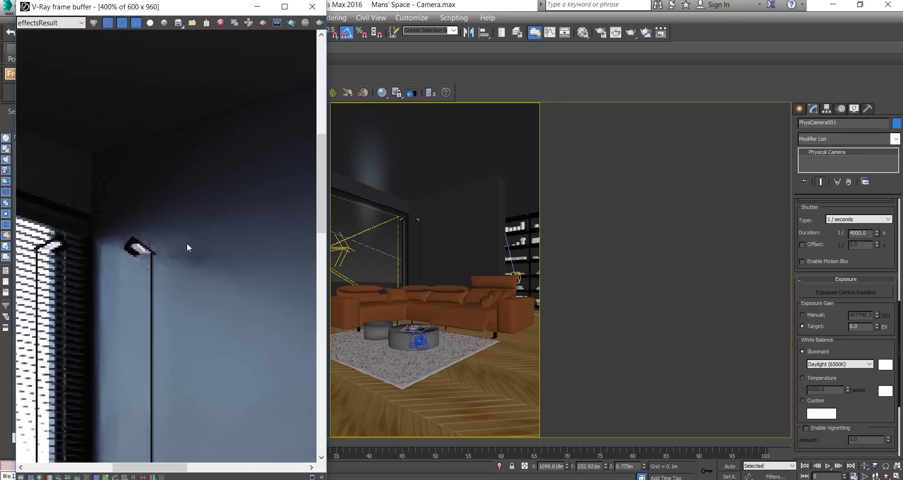
pyautogui.scroll(-1, 188, 241)
pyautogui.scroll(-1, 190, 233)
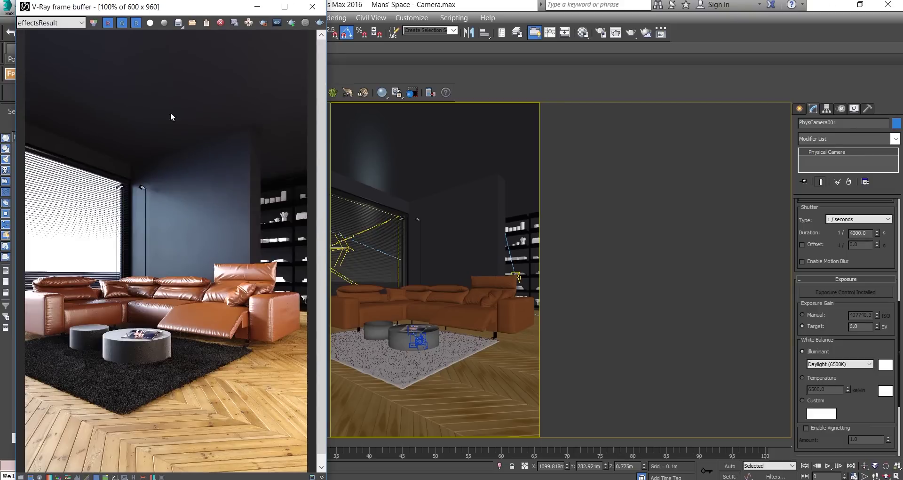
pyautogui.scroll(1, 226, 71)
pyautogui.scroll(-1, 226, 70)
pyautogui.scroll(1, 185, 363)
pyautogui.moveTo(203, 469); pyautogui.dragTo(148, 469)
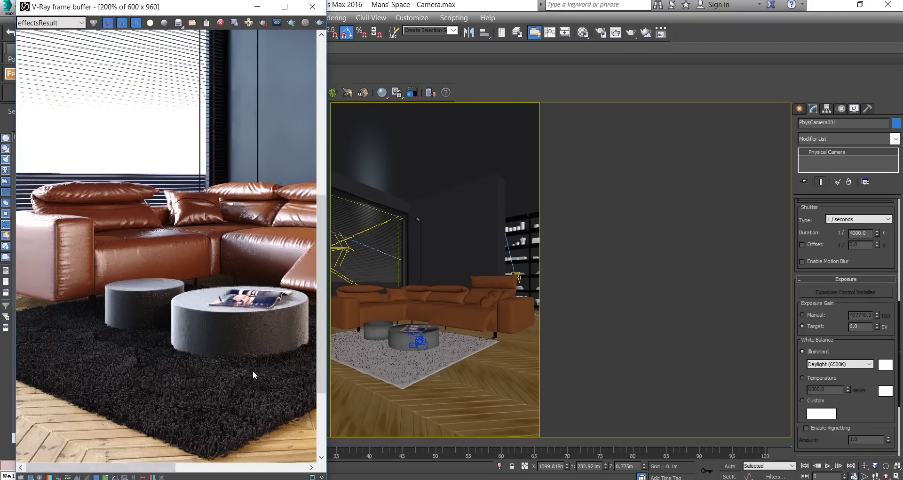
pyautogui.doubleClick(154, 368)
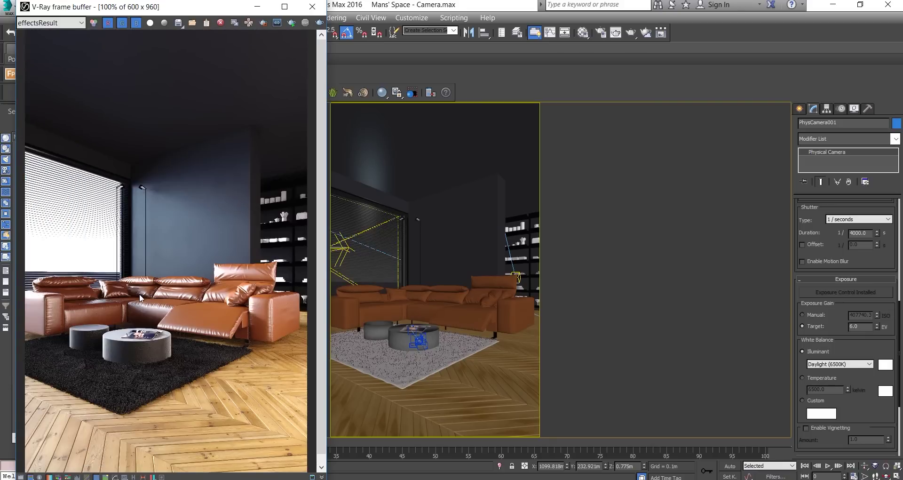
# - Show the frame buffer's color corrections and compare the render with Levels and Curve each switched on and off
pyautogui.click(21, 476)
pyautogui.click(335, 162)
pyautogui.click(335, 163)
pyautogui.click(336, 298)
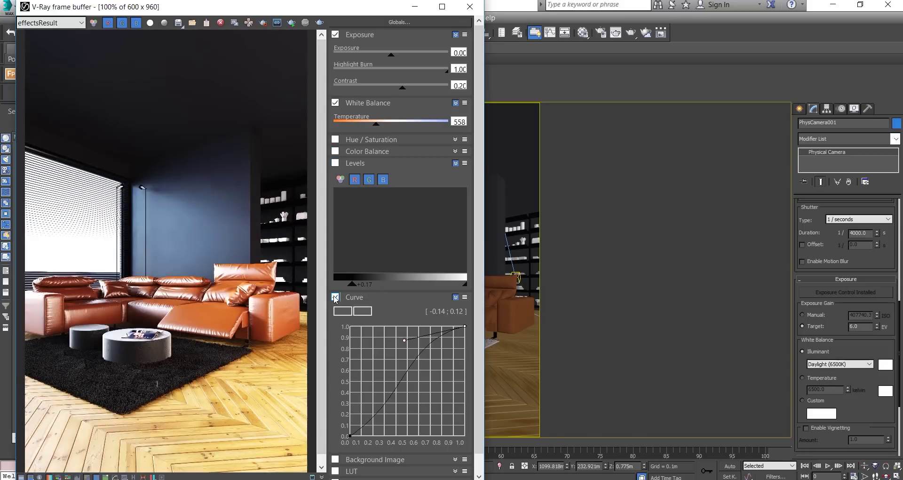
pyautogui.click(335, 297)
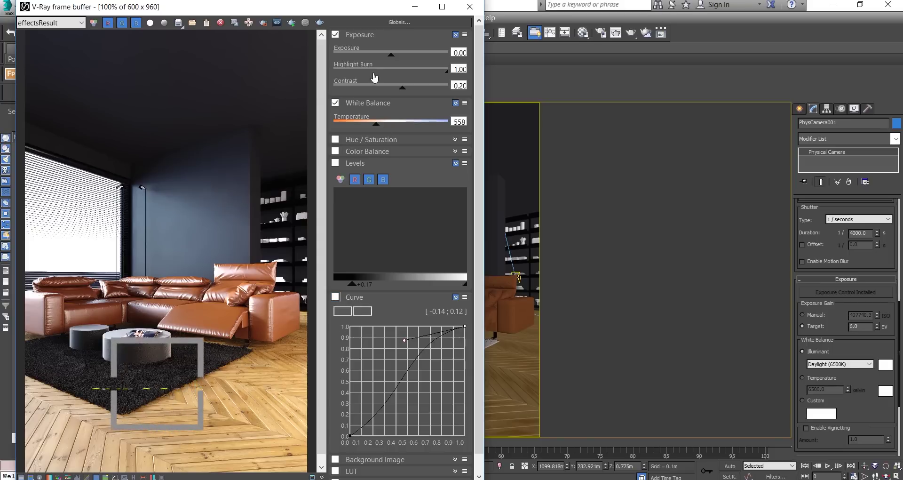
# - Compare the render with and without the Exposure correction, leave it disabled, and hide the corrections
pyautogui.click(336, 35)
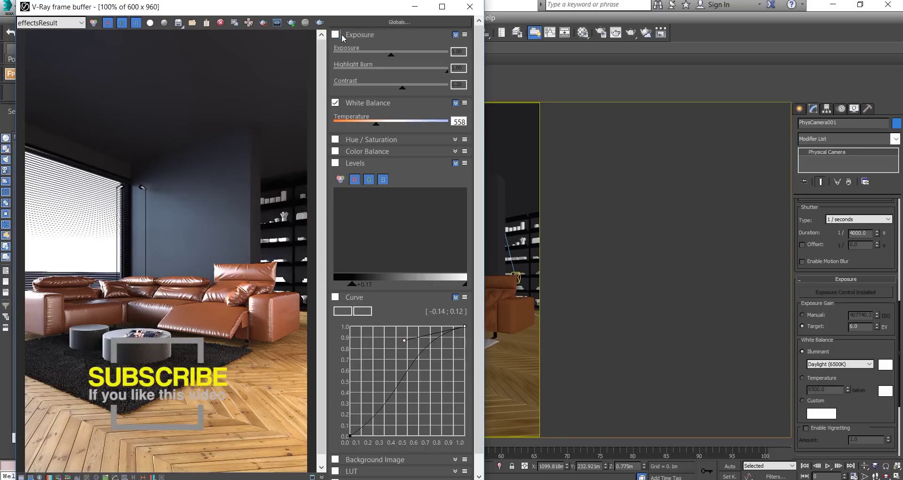
pyautogui.click(336, 36)
pyautogui.click(337, 35)
pyautogui.click(337, 36)
pyautogui.click(336, 35)
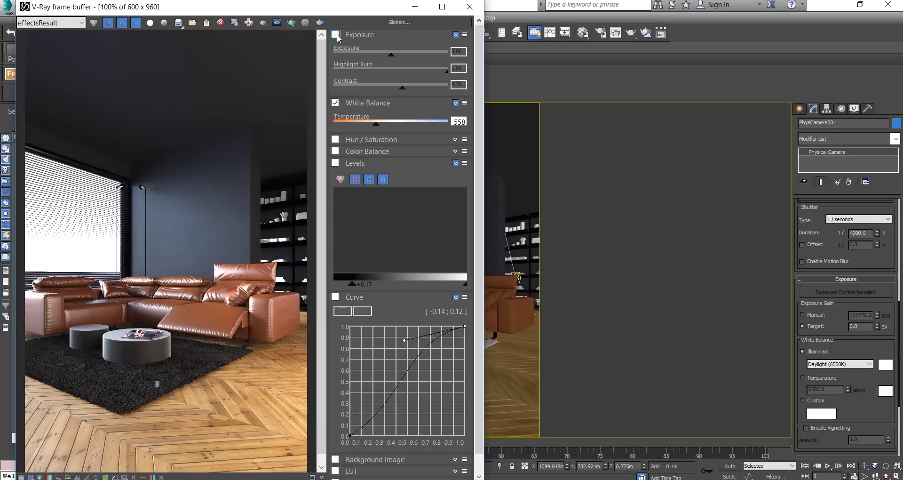
pyautogui.click(337, 35)
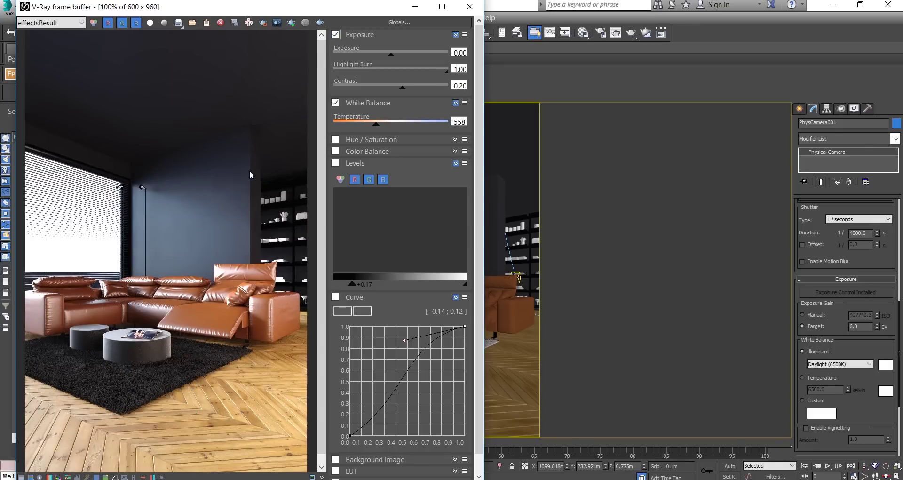
pyautogui.click(335, 35)
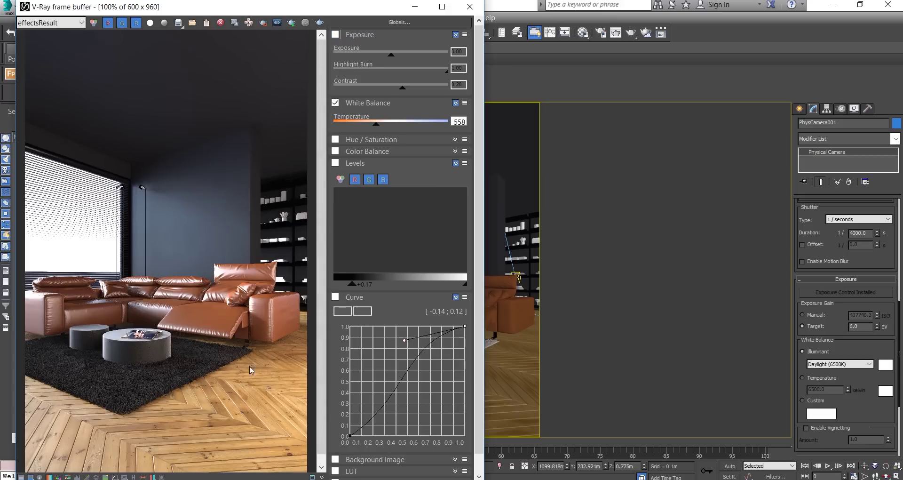
pyautogui.moveTo(254, 11); pyautogui.dragTo(265, 10)
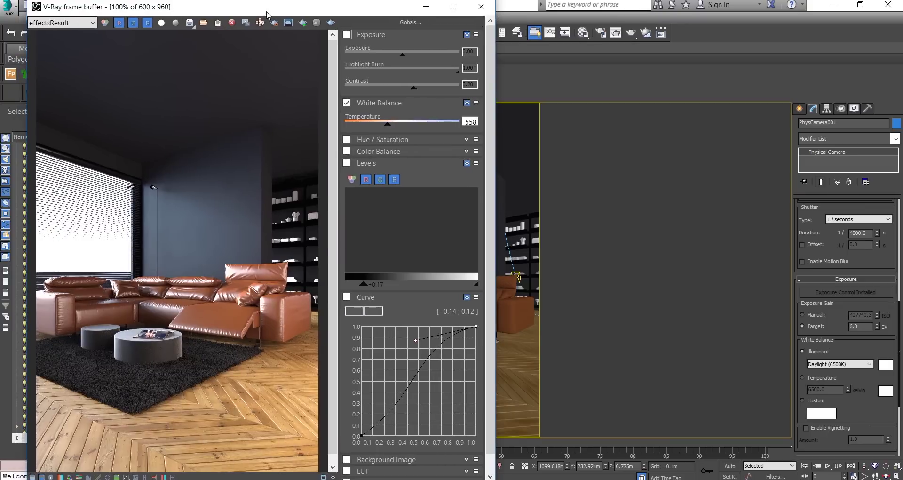
pyautogui.click(33, 477)
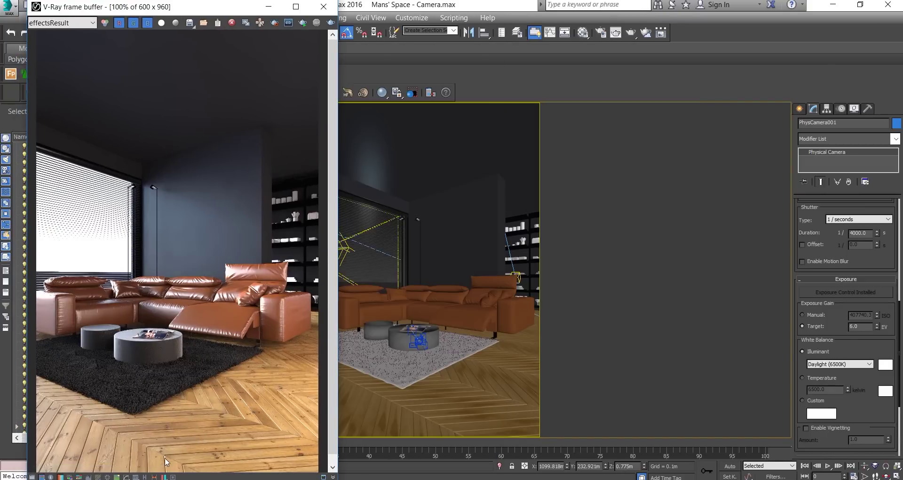
# - Show the render history and set render 1 as image A and render 2 as image B for comparison
pyautogui.click(146, 475)
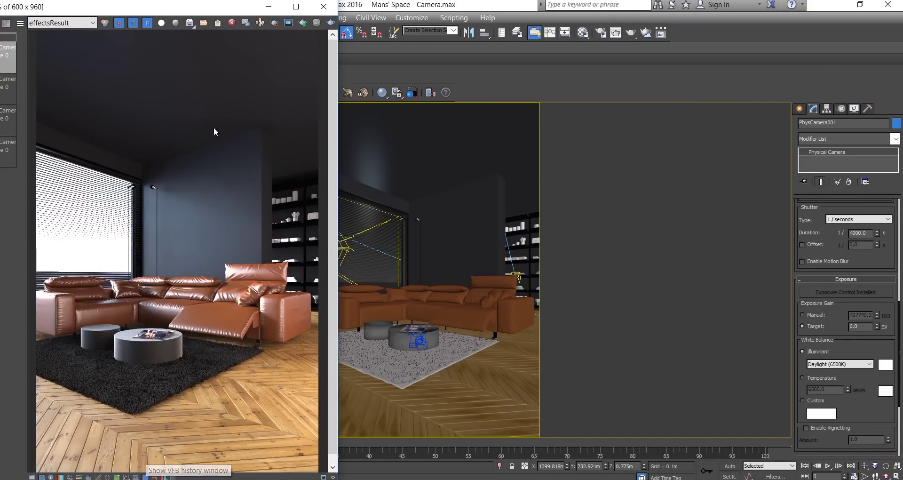
pyautogui.moveTo(178, 12); pyautogui.dragTo(306, 14)
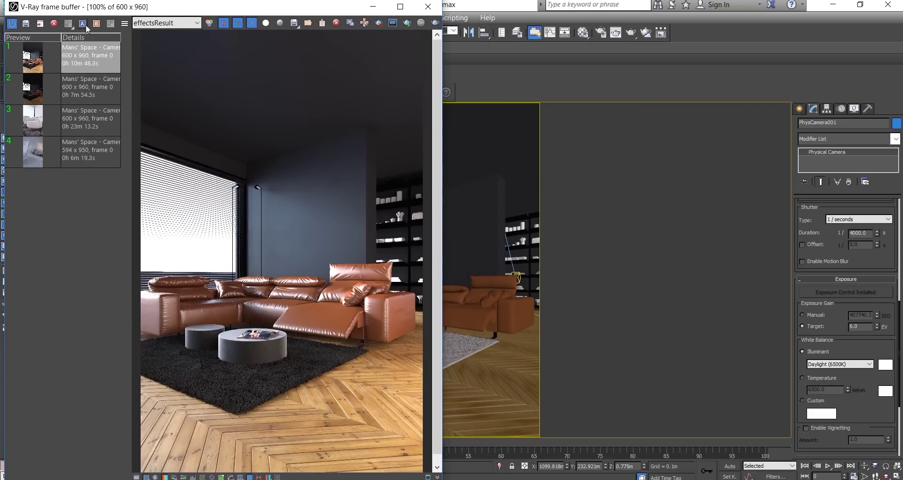
pyautogui.click(42, 62)
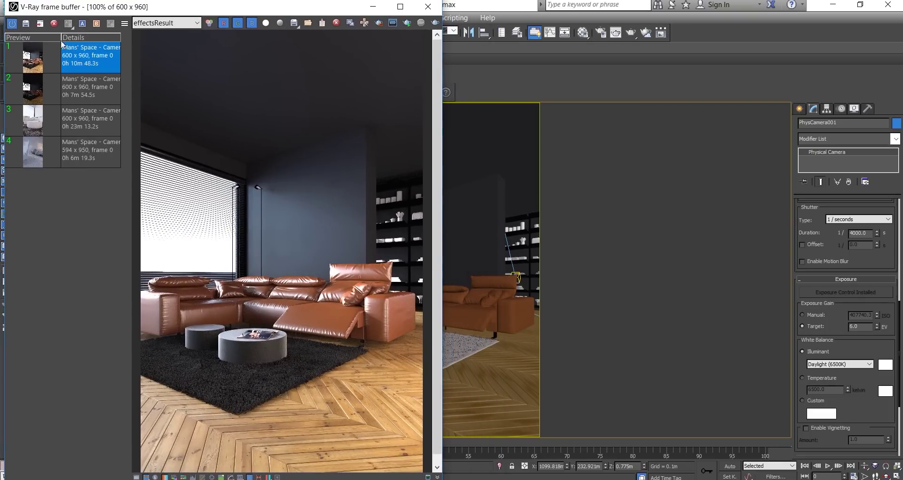
pyautogui.keyDown('ctrl'); pyautogui.click(91, 89); pyautogui.keyUp('ctrl')
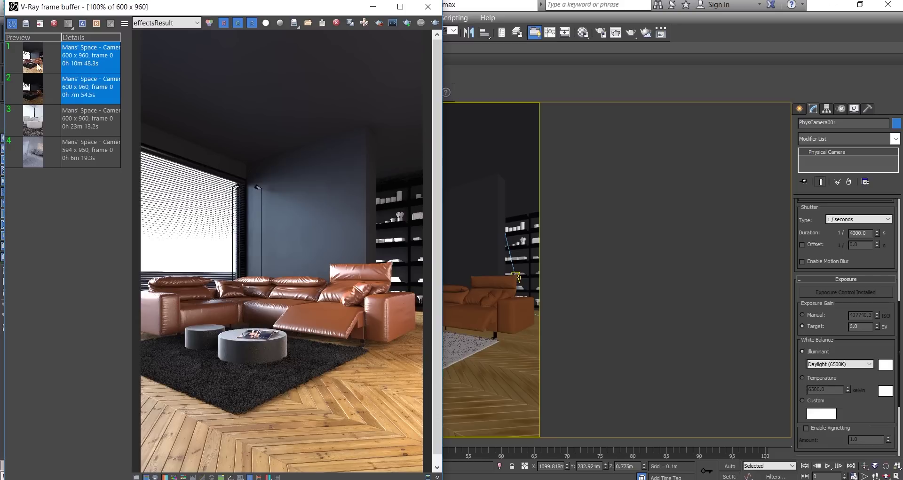
pyautogui.click(82, 24)
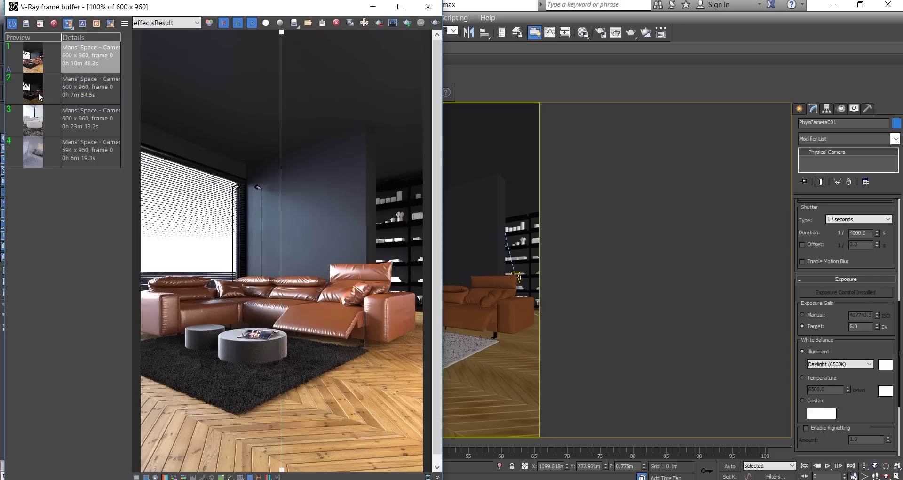
pyautogui.click(39, 97)
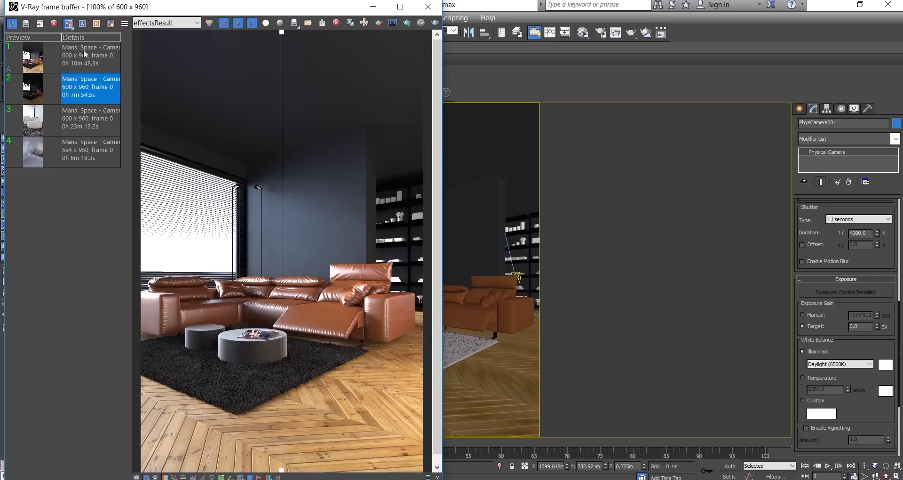
pyautogui.click(97, 24)
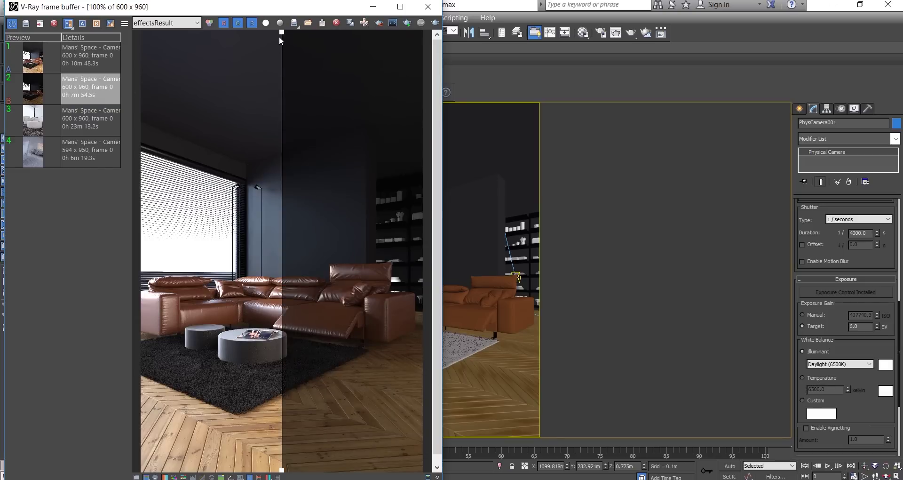
# - Compare the brightness of wall, sofa, table and rug across the A/B divider at 100% and 200%, and close the comparison and history
pyautogui.moveTo(281, 36); pyautogui.dragTo(262, 75)
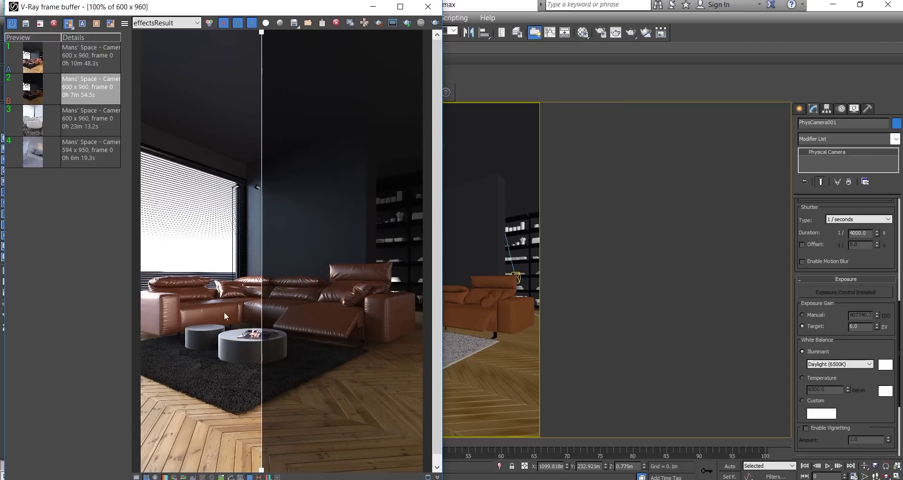
pyautogui.scroll(1, 213, 357)
pyautogui.moveTo(263, 40); pyautogui.dragTo(165, 72)
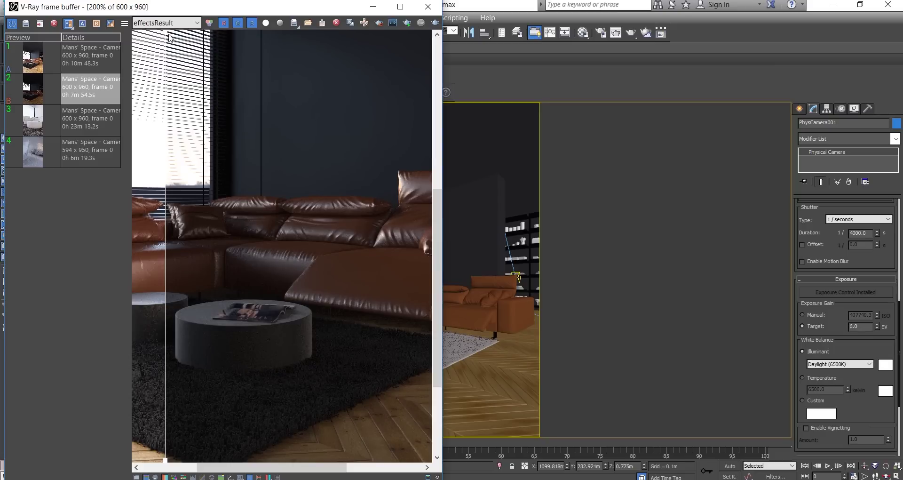
pyautogui.moveTo(168, 42); pyautogui.dragTo(397, 73)
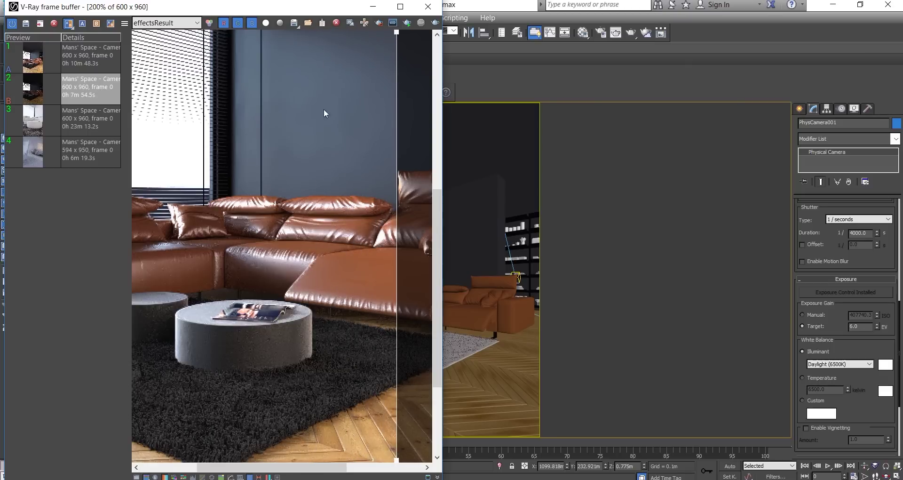
pyautogui.doubleClick(253, 144)
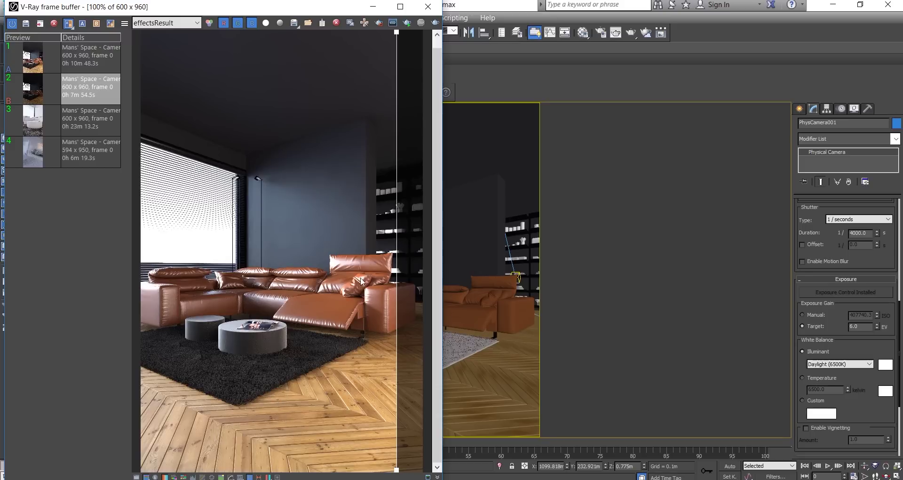
pyautogui.moveTo(397, 42); pyautogui.dragTo(324, 78)
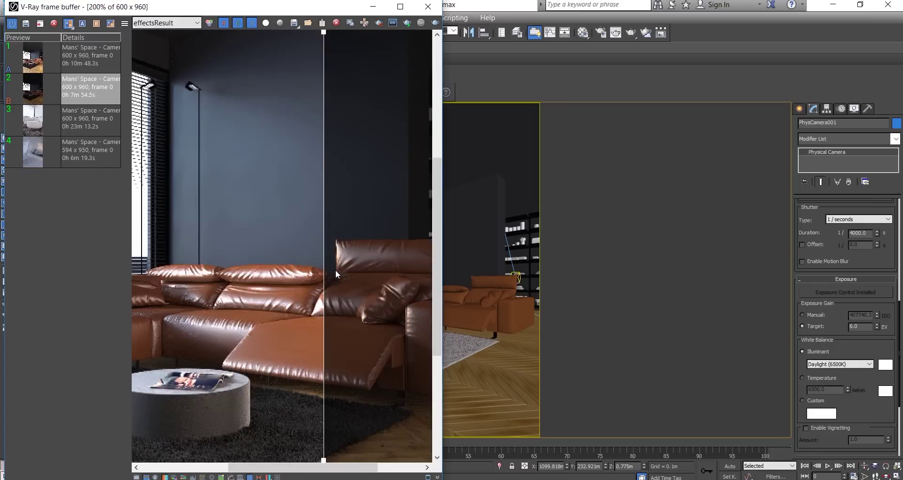
pyautogui.scroll(3, 335, 270)
pyautogui.moveTo(326, 38); pyautogui.dragTo(271, 77)
pyautogui.scroll(-2, 268, 159)
pyautogui.scroll(-1, 268, 158)
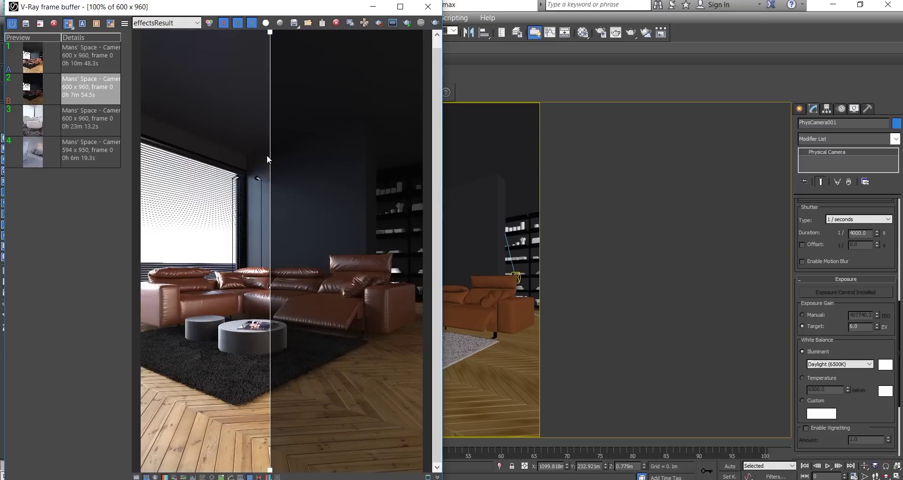
pyautogui.moveTo(271, 39); pyautogui.dragTo(401, 53)
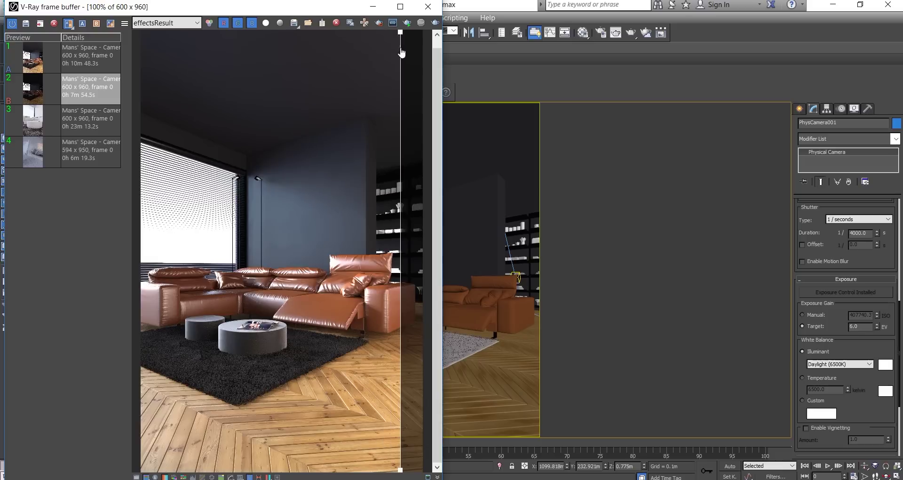
pyautogui.click(69, 24)
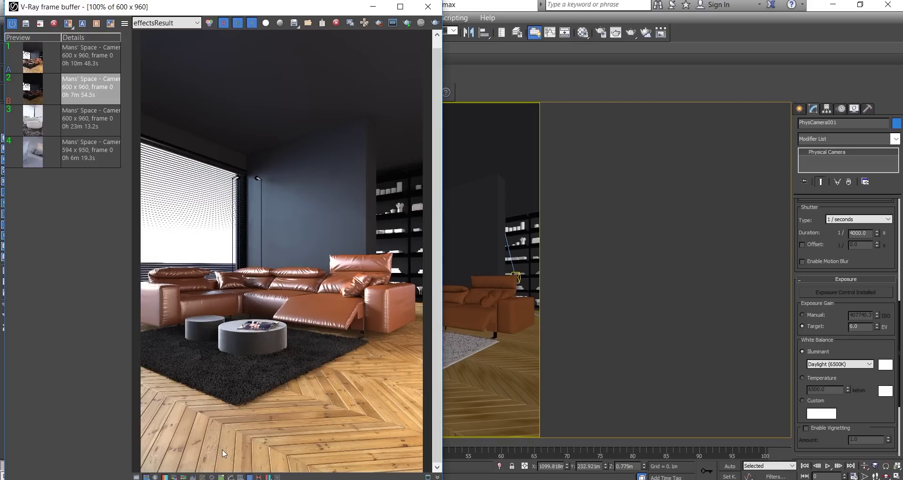
pyautogui.click(250, 476)
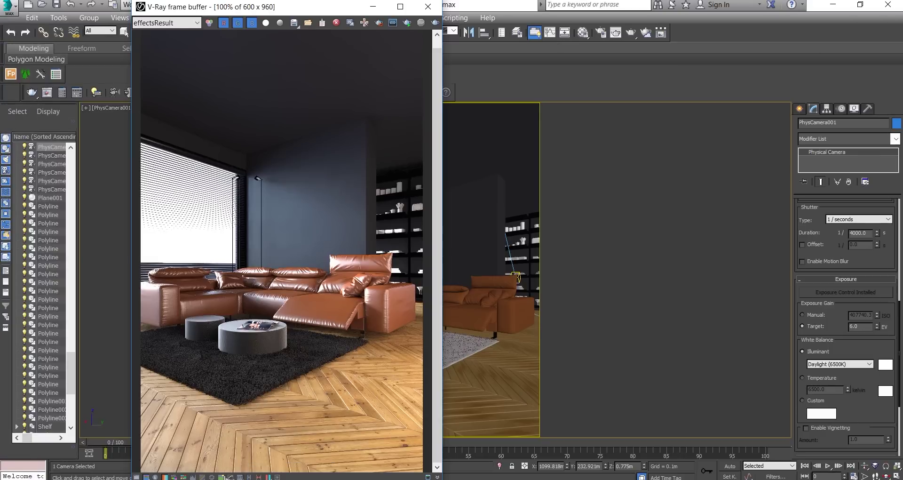
# - Enable the Exposure correction for the render and set its Contrast to 0.15
pyautogui.click(137, 476)
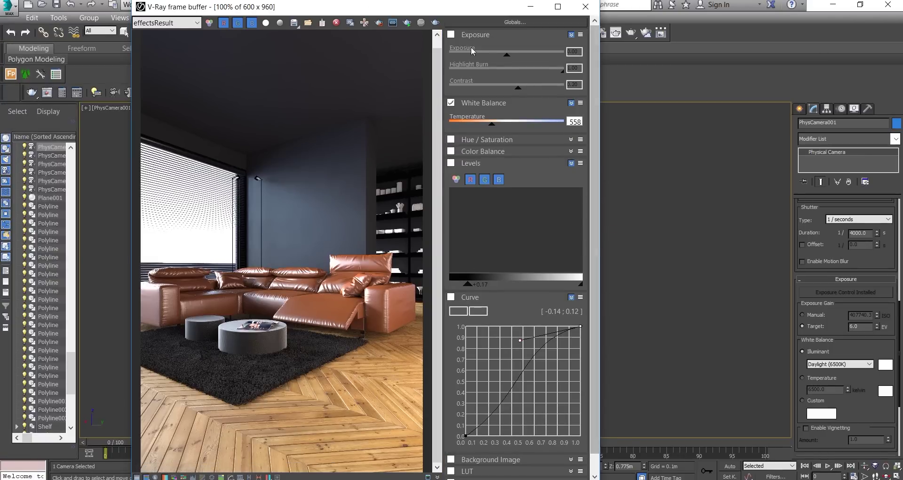
pyautogui.click(450, 35)
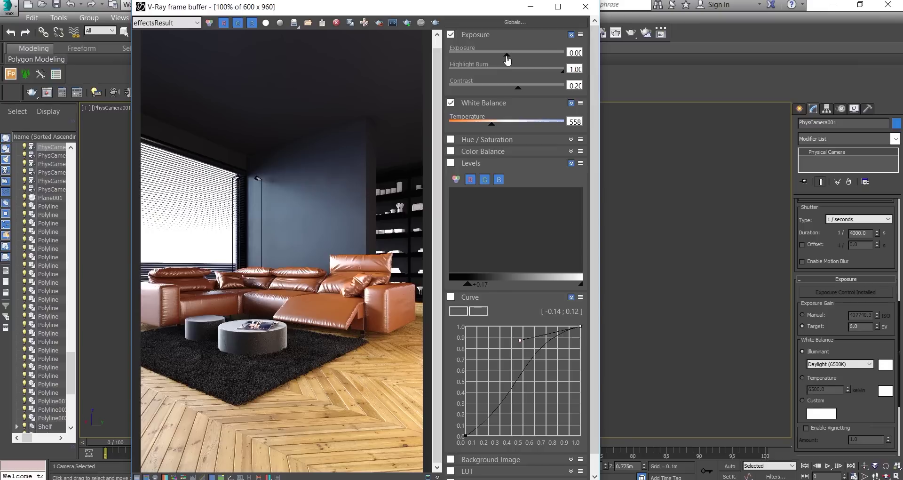
pyautogui.moveTo(518, 94); pyautogui.dragTo(515, 94)
pyautogui.moveTo(516, 94)
pyautogui.mouseDown()
pyautogui.moveTo(528, 90)
pyautogui.moveTo(515, 90)
pyautogui.mouseUp()
# - Enable the Levels correction and set its black point to 0.05
pyautogui.click(451, 163)
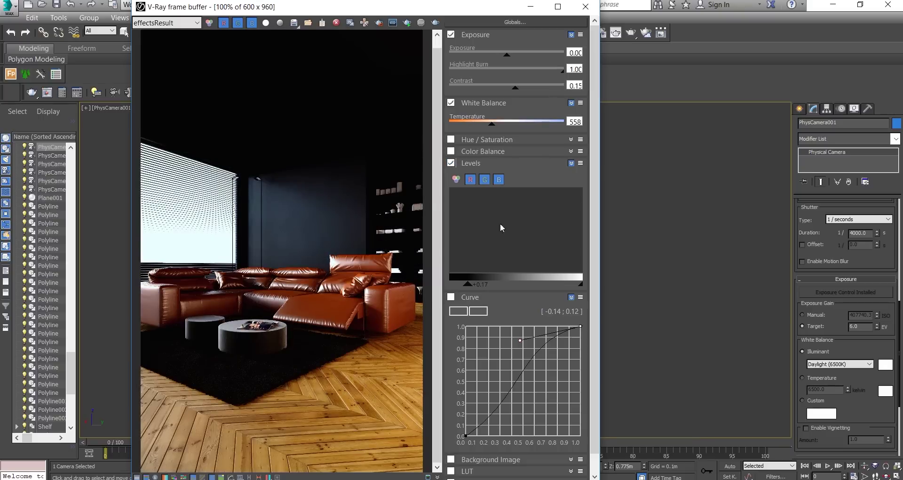
pyautogui.moveTo(468, 288); pyautogui.dragTo(452, 288)
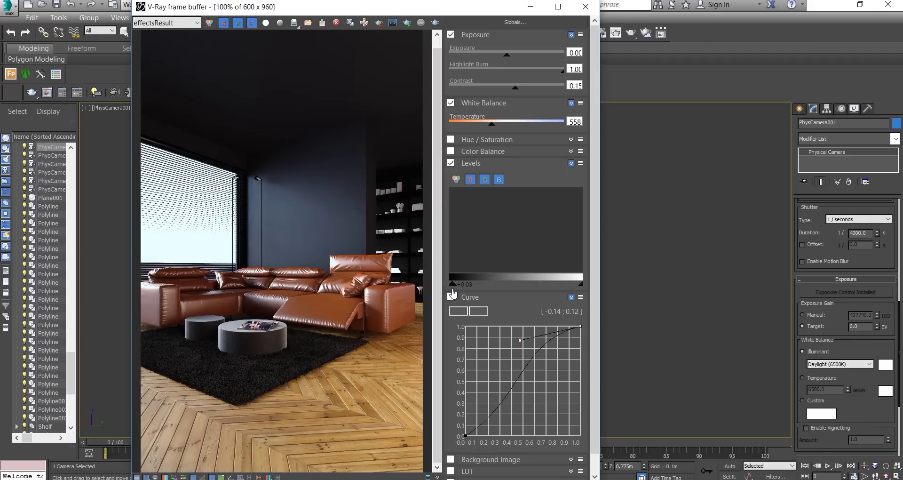
pyautogui.moveTo(452, 294); pyautogui.dragTo(454, 294)
# - Enable the Curve correction and bend it into a smooth upward arch to brighten the render's dark tones
pyautogui.click(450, 296)
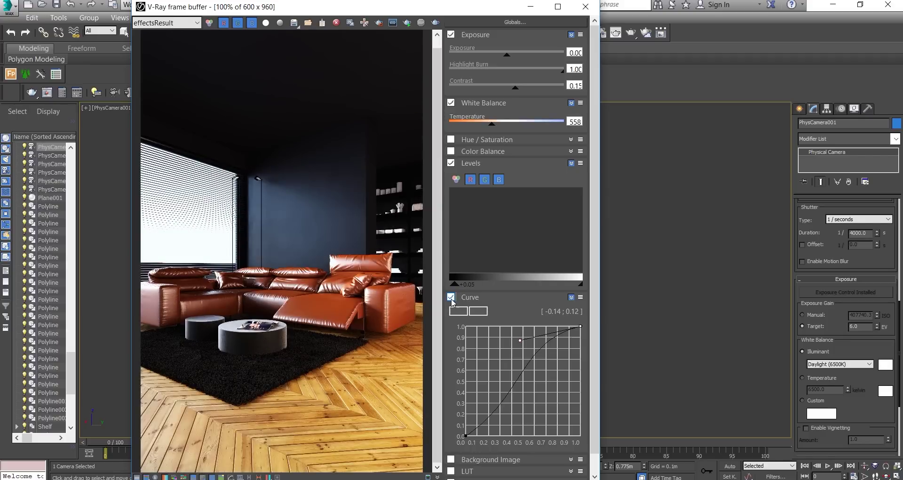
pyautogui.moveTo(519, 340)
pyautogui.mouseDown()
pyautogui.moveTo(544, 347)
pyautogui.moveTo(534, 344)
pyautogui.mouseUp()
pyautogui.moveTo(465, 435); pyautogui.dragTo(486, 377)
pyautogui.click(581, 326)
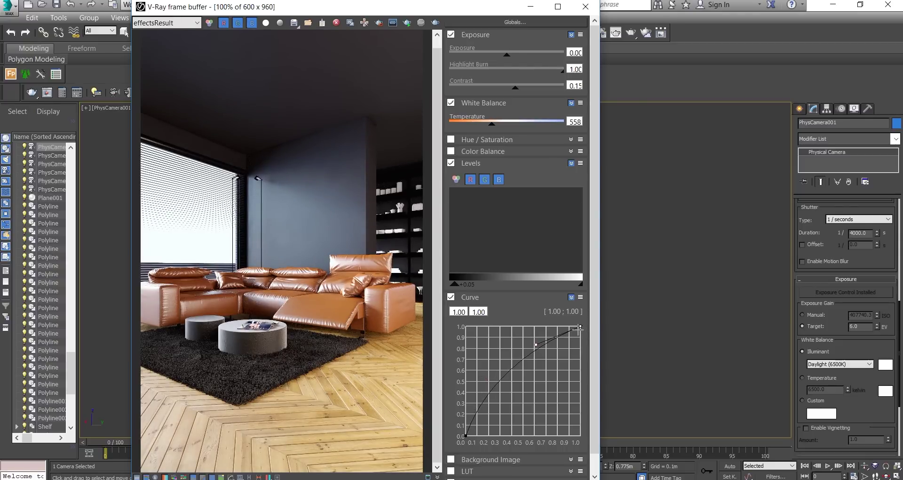
pyautogui.moveTo(535, 344); pyautogui.dragTo(541, 346)
pyautogui.moveTo(454, 285); pyautogui.dragTo(455, 284)
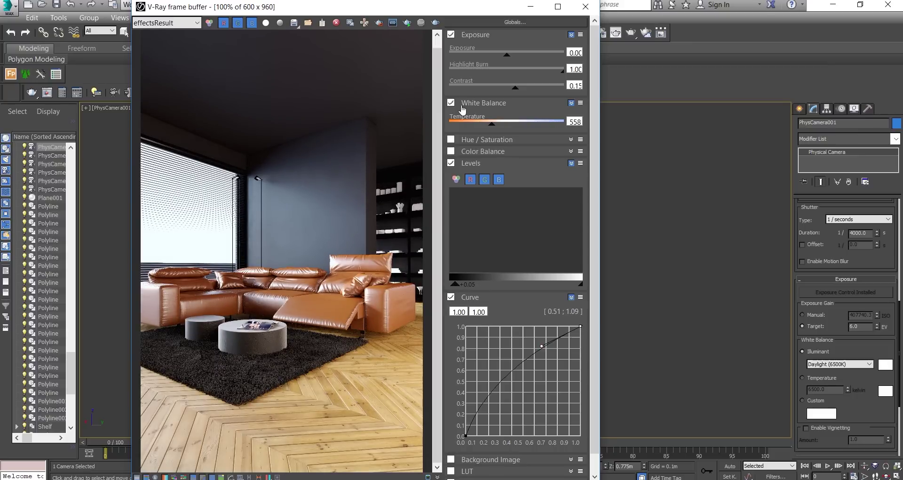
# - Enable the Hue/Saturation correction, lower Saturation to about -0.1, and hide the corrections
pyautogui.click(492, 141)
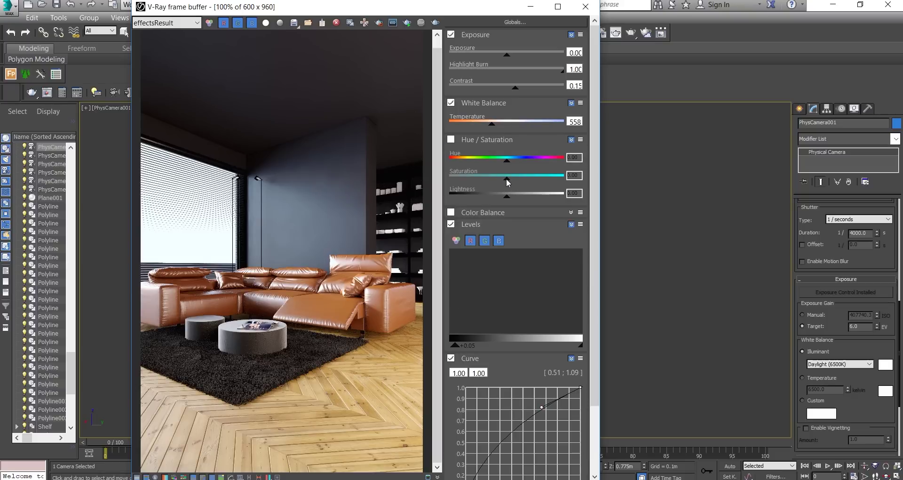
pyautogui.click(455, 140)
pyautogui.moveTo(507, 183)
pyautogui.mouseDown()
pyautogui.moveTo(493, 183)
pyautogui.moveTo(505, 184)
pyautogui.mouseUp()
pyautogui.moveTo(494, 186); pyautogui.dragTo(496, 186)
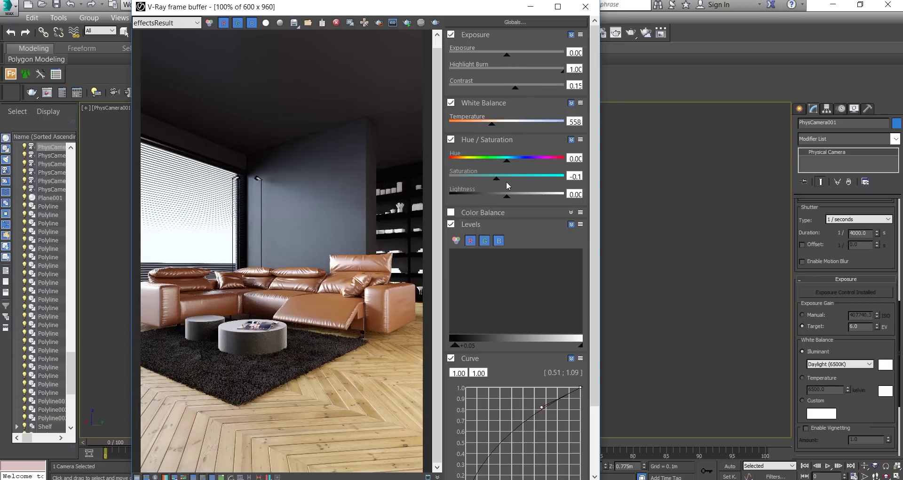
pyautogui.moveTo(508, 200); pyautogui.dragTo(508, 202)
pyautogui.moveTo(594, 329)
pyautogui.mouseDown()
pyautogui.moveTo(599, 395)
pyautogui.moveTo(603, 339)
pyautogui.mouseUp()
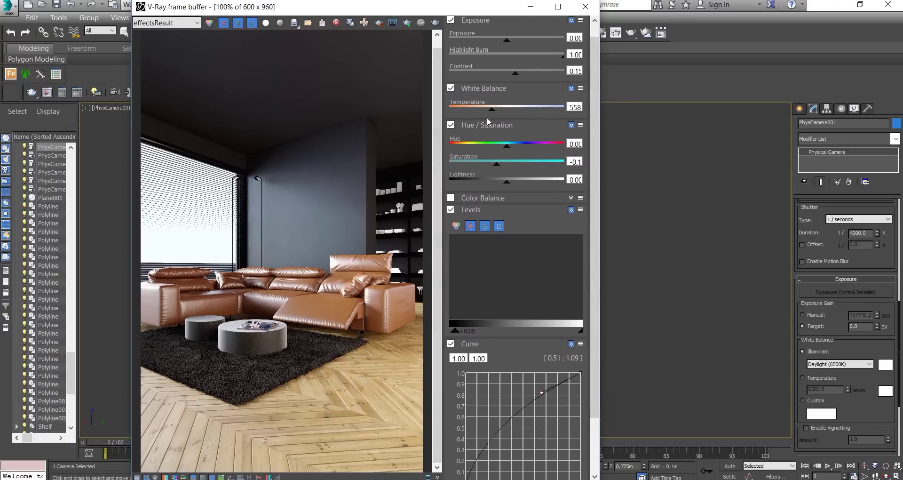
pyautogui.click(136, 476)
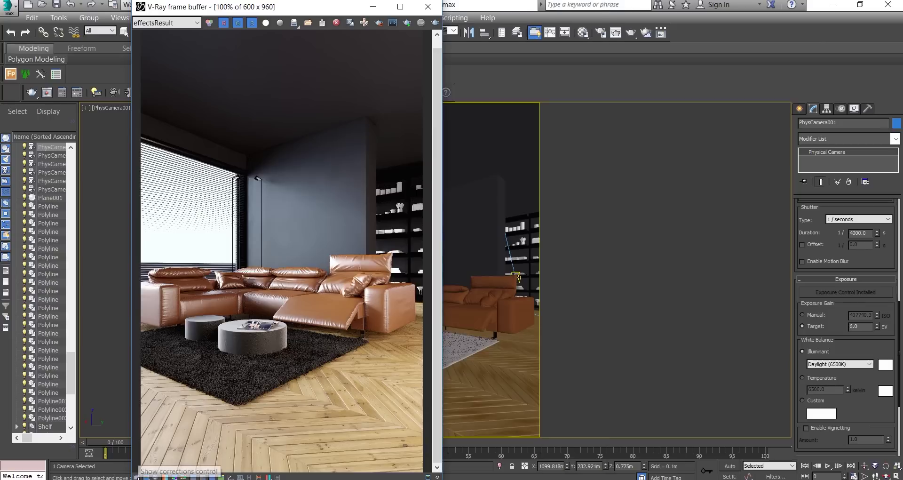
# - Remove the scene's physical camera exposure by setting Exposure Control to <no exposure control> in Environment and Effects
pyautogui.moveTo(296, 14); pyautogui.dragTo(293, 14)
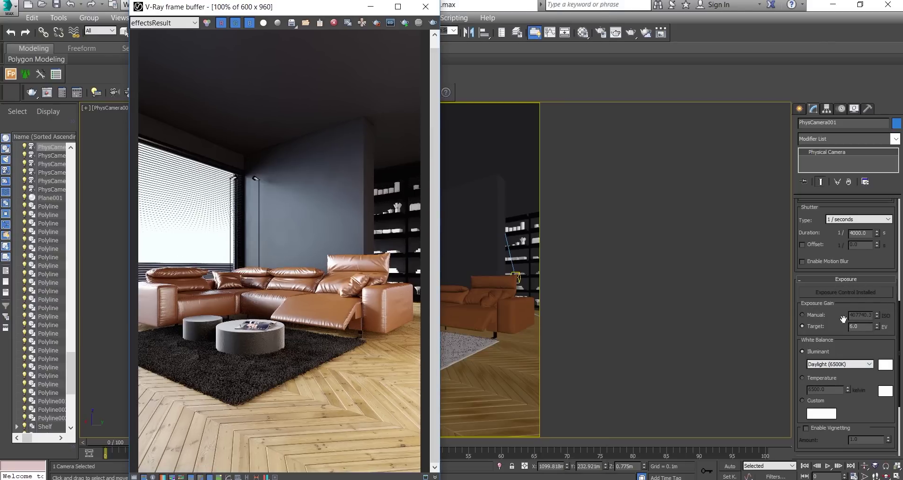
pyautogui.click(645, 62)
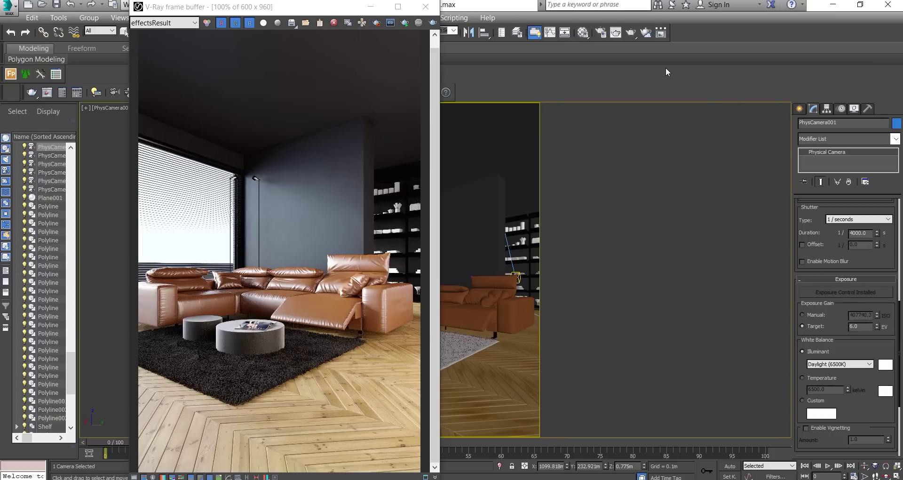
pyautogui.press('8')
pyautogui.moveTo(644, 118); pyautogui.dragTo(602, 71)
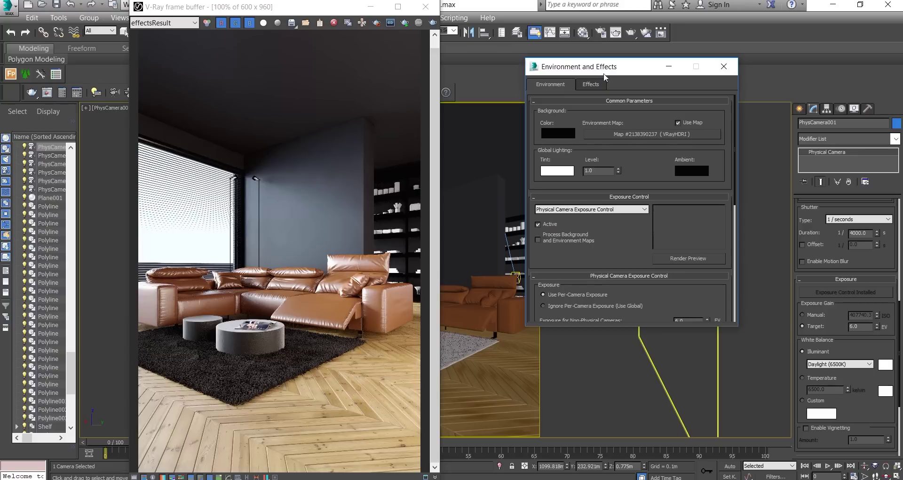
pyautogui.click(613, 212)
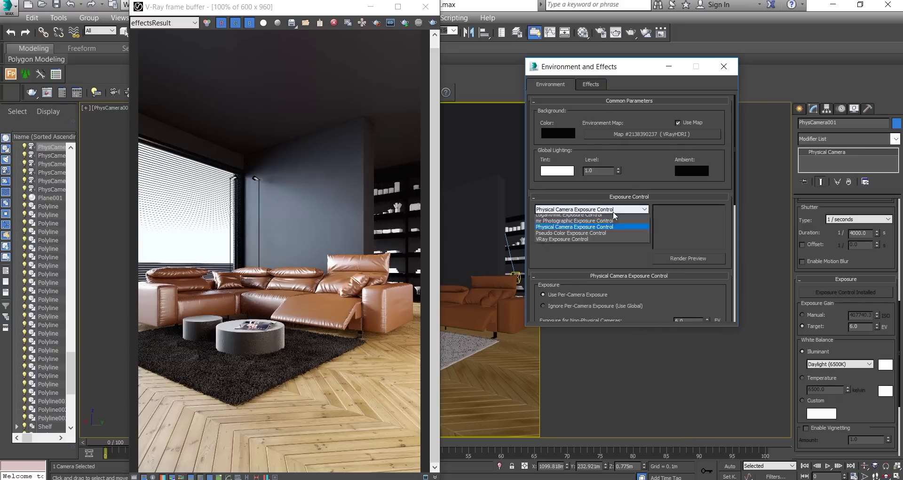
pyautogui.click(613, 211)
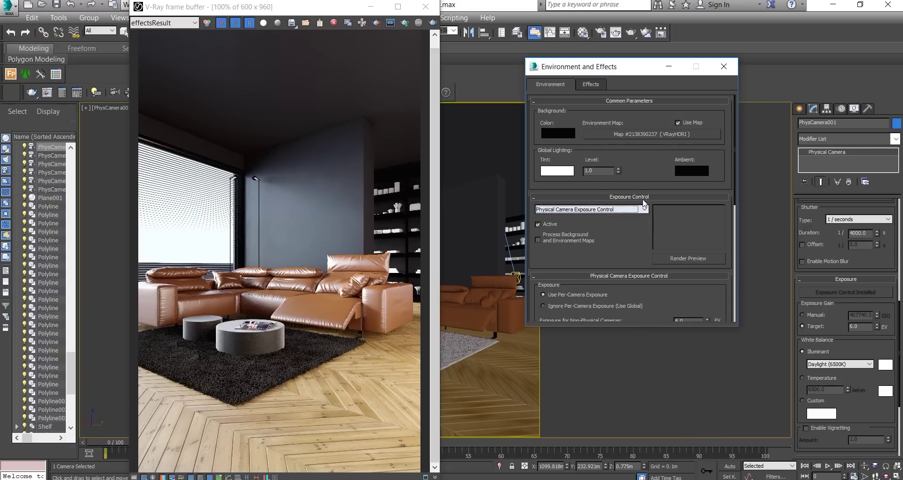
pyautogui.click(608, 209)
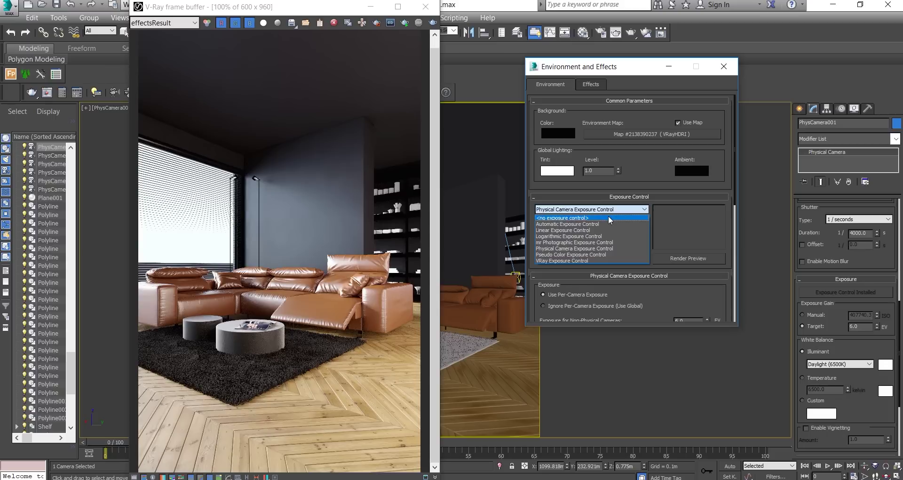
pyautogui.click(608, 217)
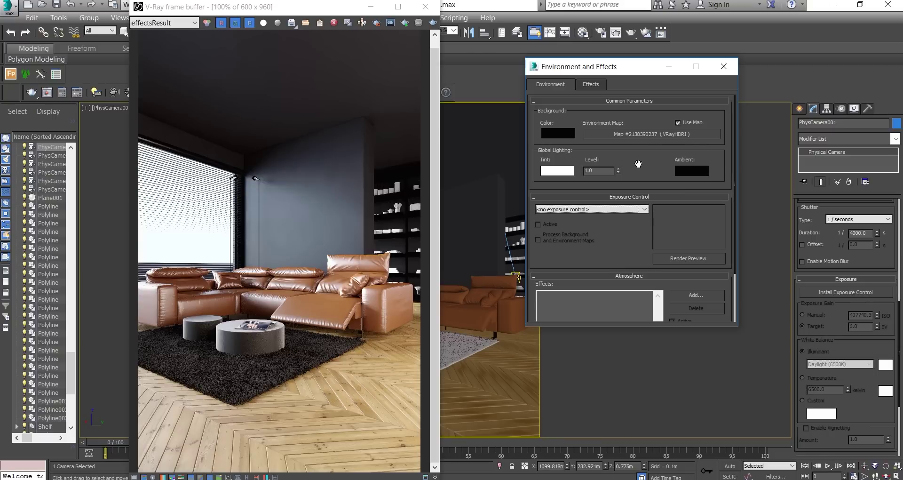
pyautogui.click(725, 69)
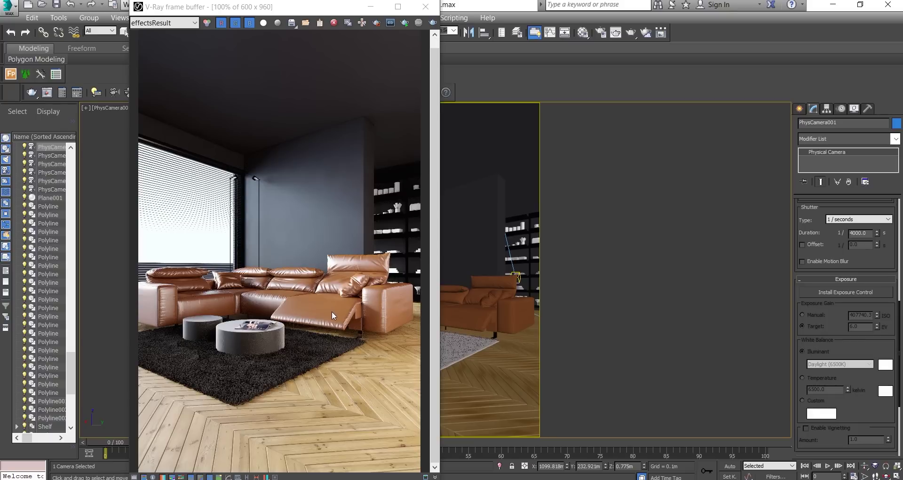
# - Disable the render's Exposure, Levels, Curve and Hue/Saturation corrections, hide the corrections, and inspect the image
pyautogui.click(134, 476)
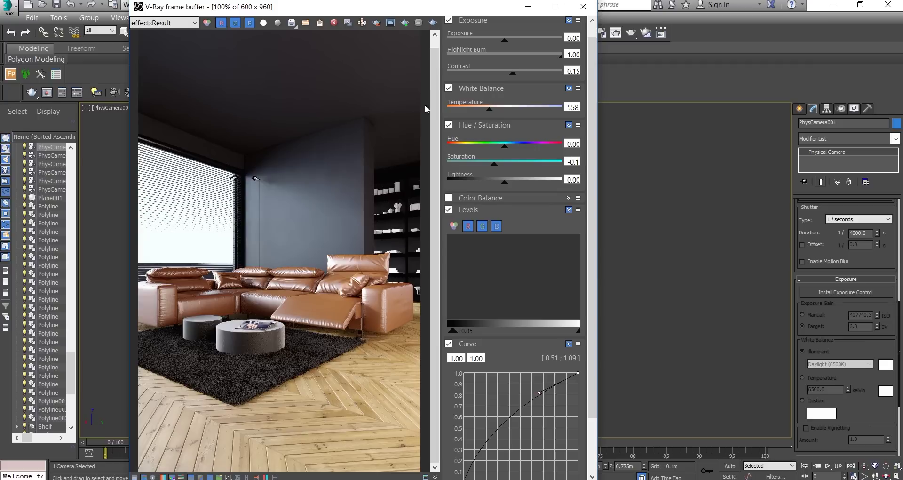
pyautogui.click(449, 20)
pyautogui.click(449, 209)
pyautogui.click(449, 343)
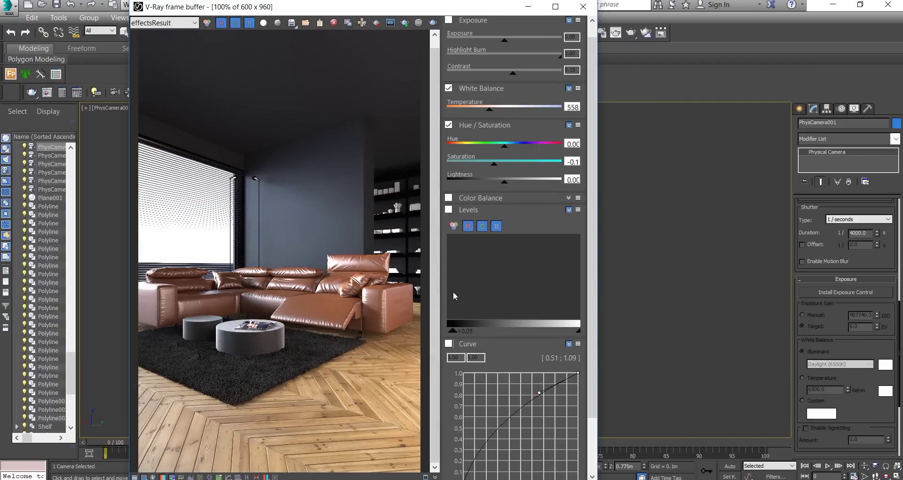
pyautogui.click(448, 125)
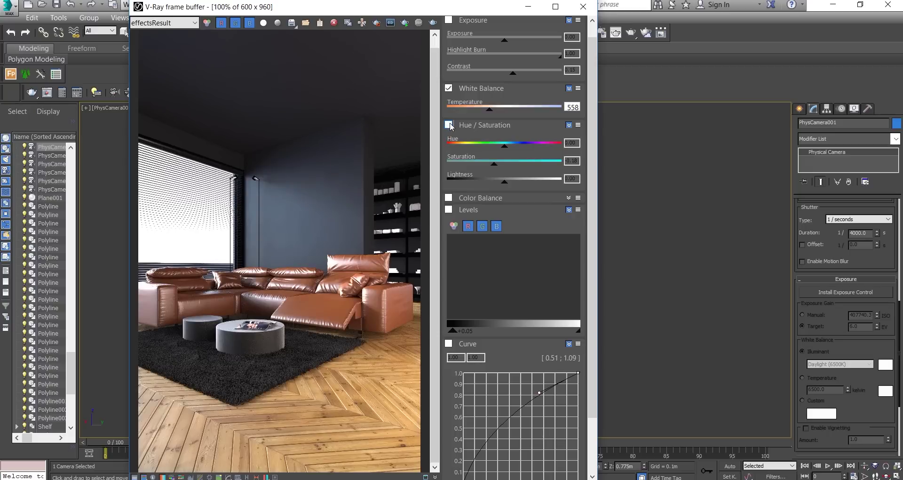
pyautogui.click(449, 125)
pyautogui.click(449, 125)
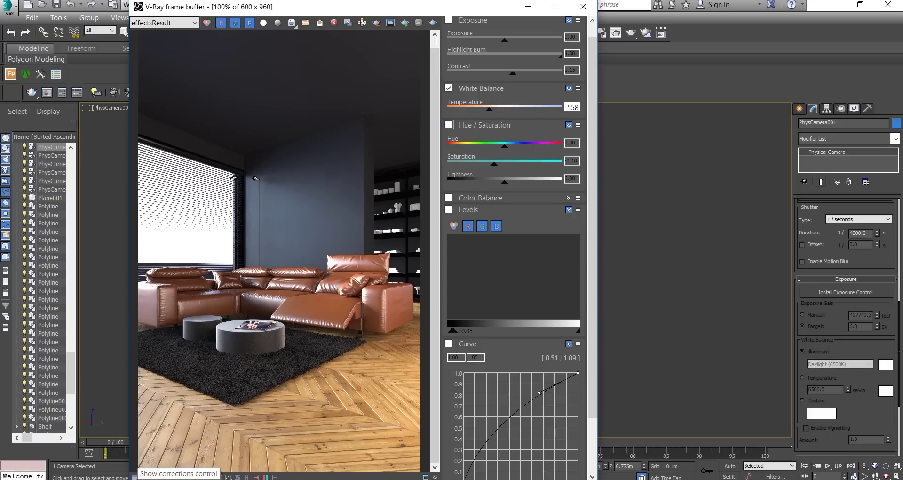
pyautogui.click(144, 476)
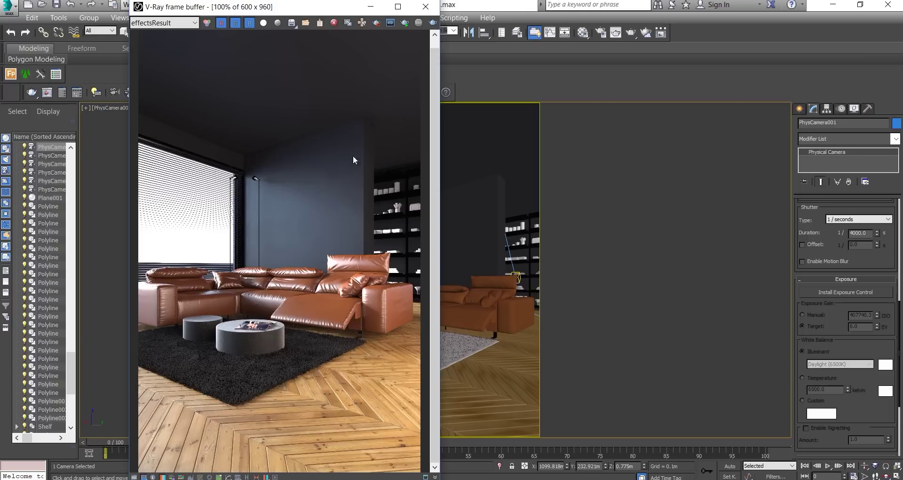
pyautogui.scroll(-1, 275, 260)
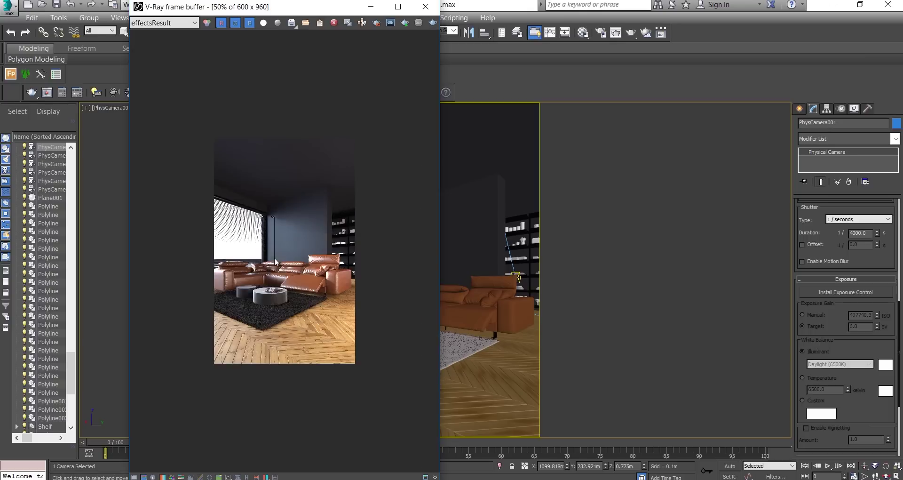
pyautogui.scroll(1, 275, 261)
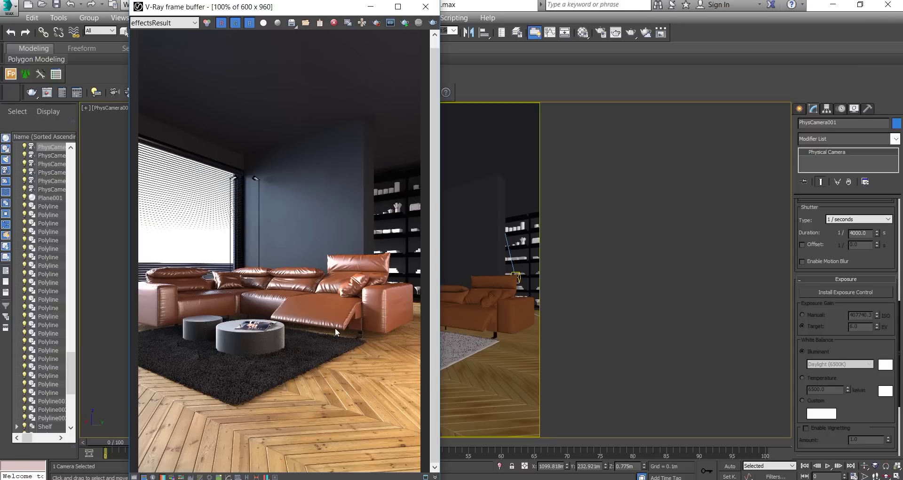
# - Minimize the render window, select PhysCamera001, and reposition it at X 1099.688 m, Y 232.973 m and Z 0.7 m
pyautogui.click(371, 8)
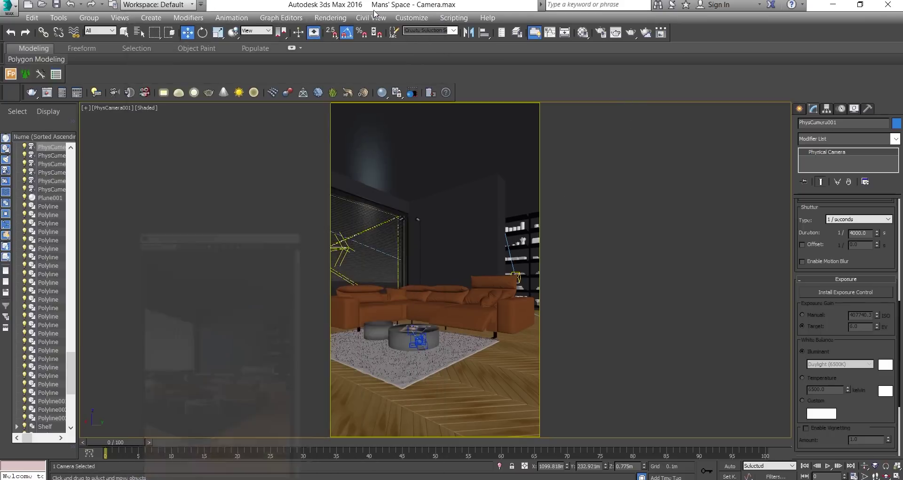
pyautogui.click(120, 107)
pyautogui.click(158, 301)
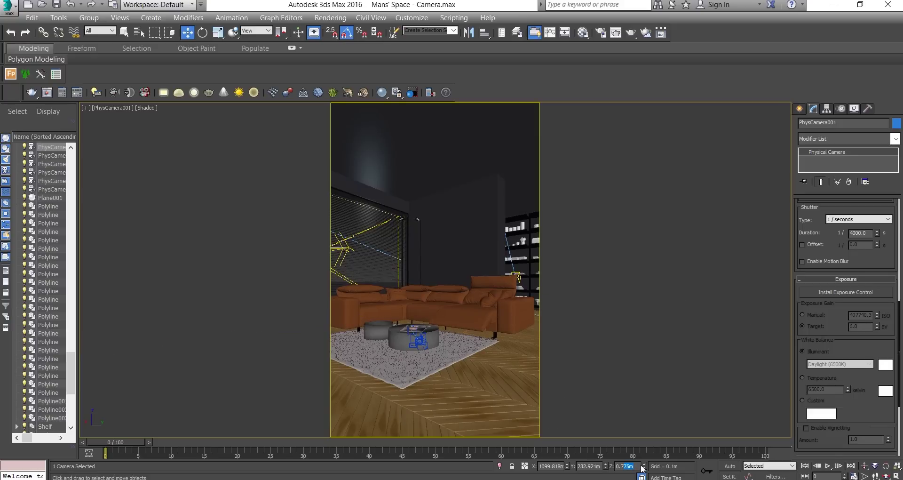
pyautogui.press('Return')
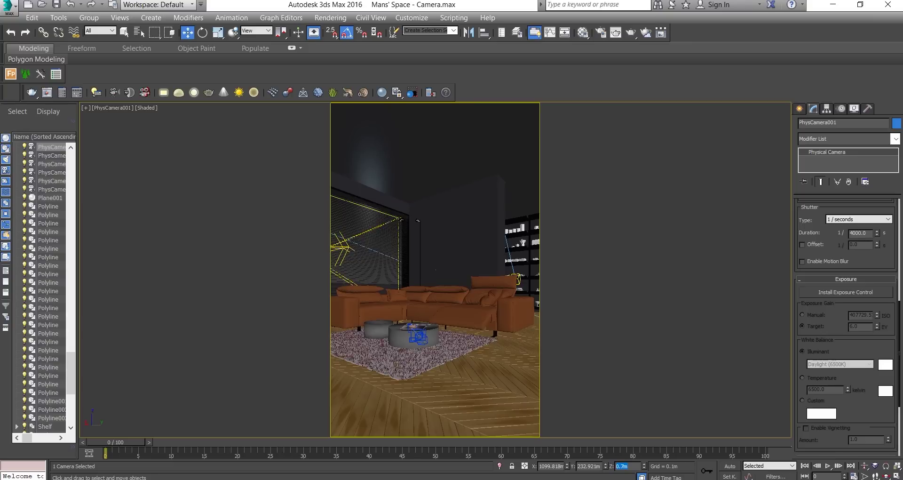
pyautogui.moveTo(606, 467); pyautogui.dragTo(603, 220)
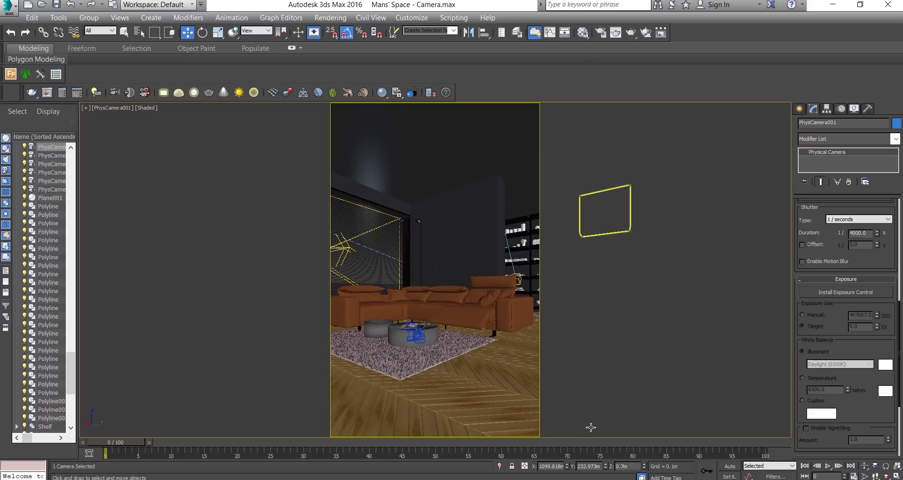
pyautogui.moveTo(567, 467); pyautogui.dragTo(564, 122)
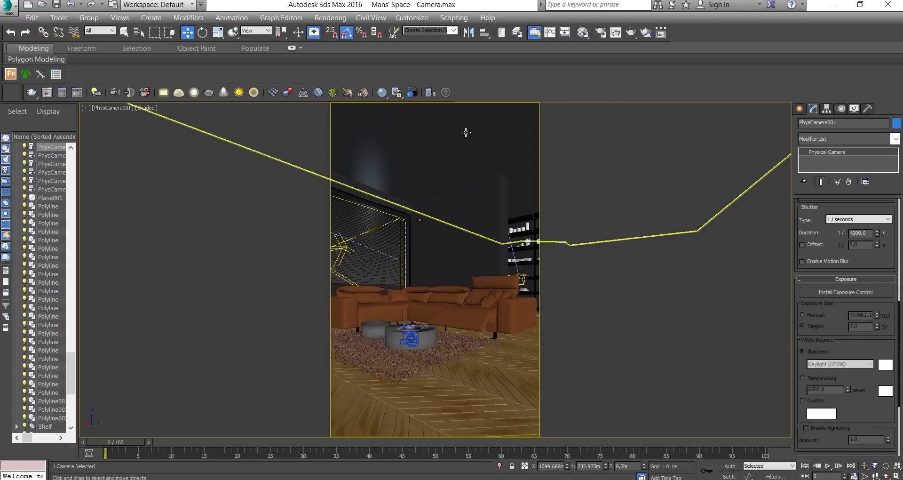
# - Select PhysCamera001's target and shift it sideways to reframe the living room view
pyautogui.click(119, 109)
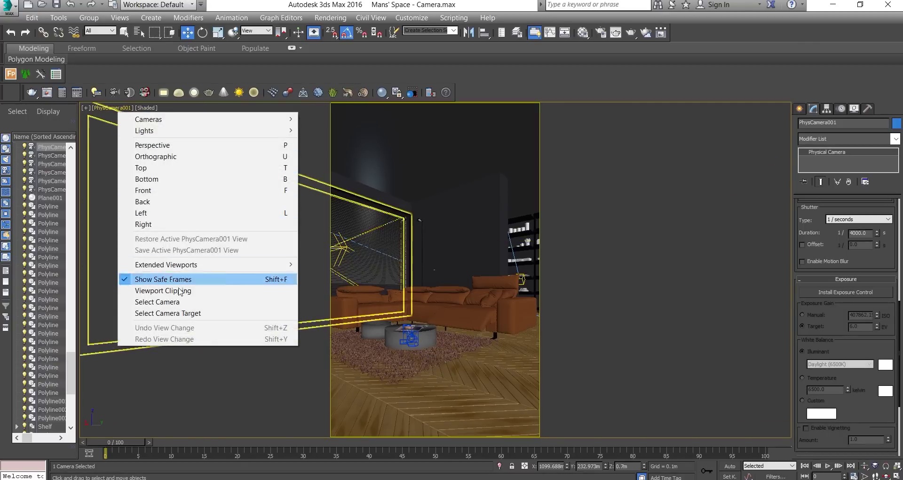
pyautogui.click(191, 312)
pyautogui.moveTo(442, 270)
pyautogui.mouseDown()
pyautogui.moveTo(462, 268)
pyautogui.moveTo(396, 270)
pyautogui.moveTo(405, 271)
pyautogui.mouseUp()
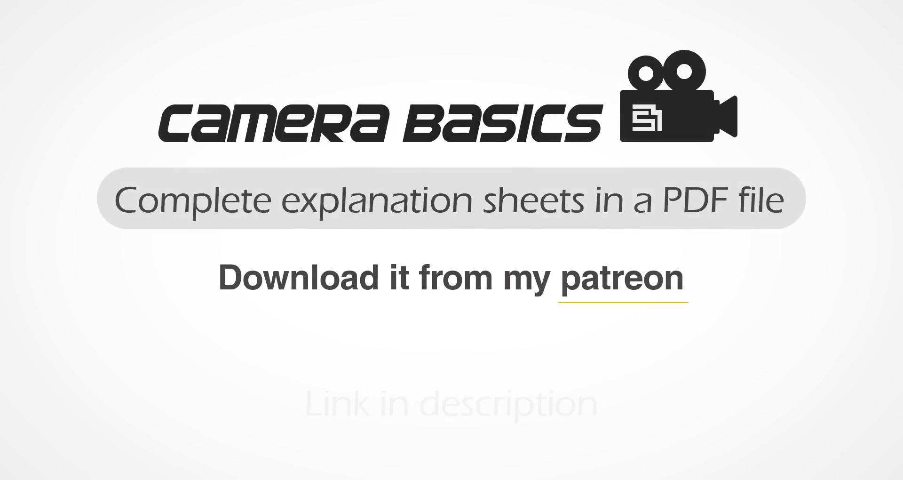